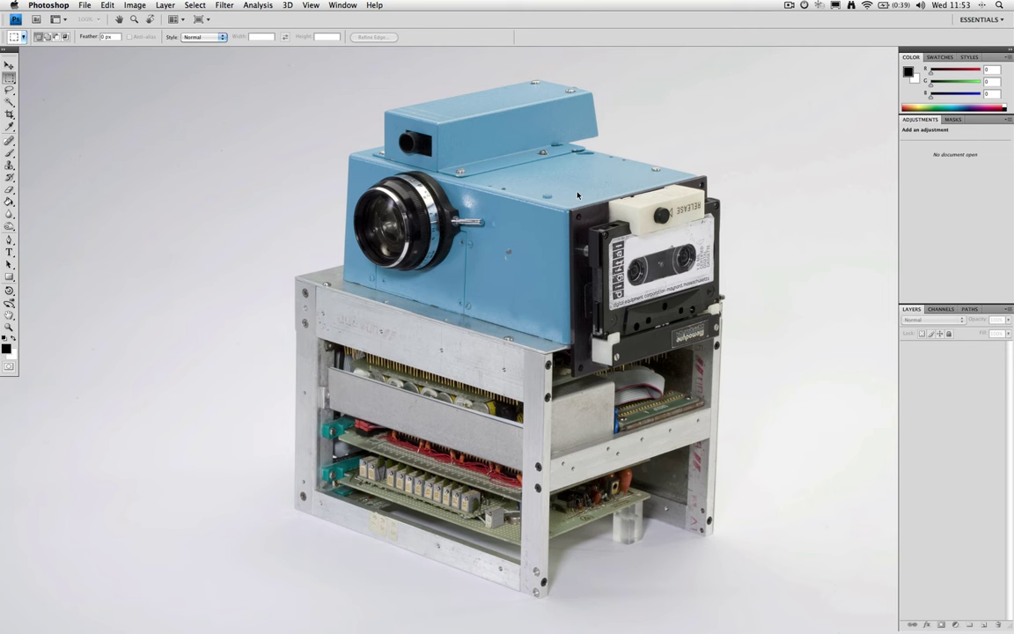
Step: Dismiss the version splash and load the Video workspace with the Animation timeline
{"action": "left_click", "coordinate": [88, 4]}
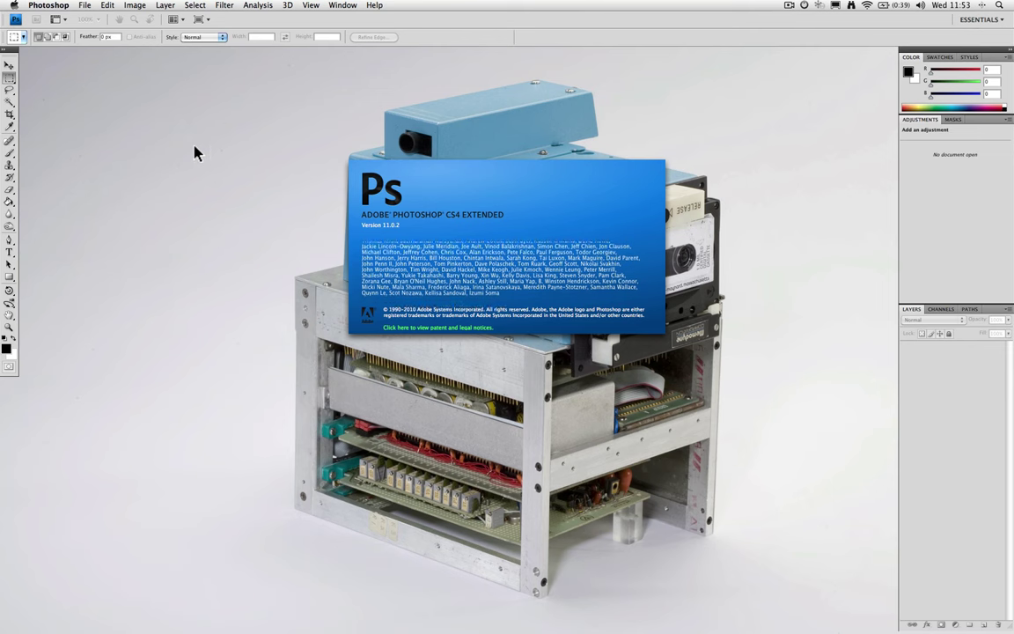
{"action": "key", "text": "Escape"}
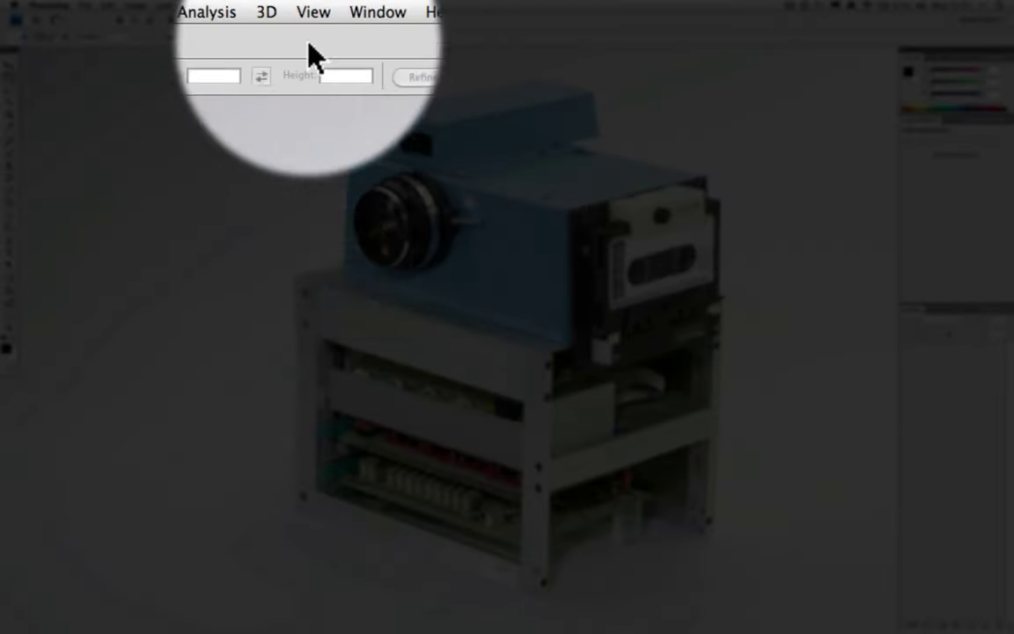
{"action": "left_click", "coordinate": [342, 5]}
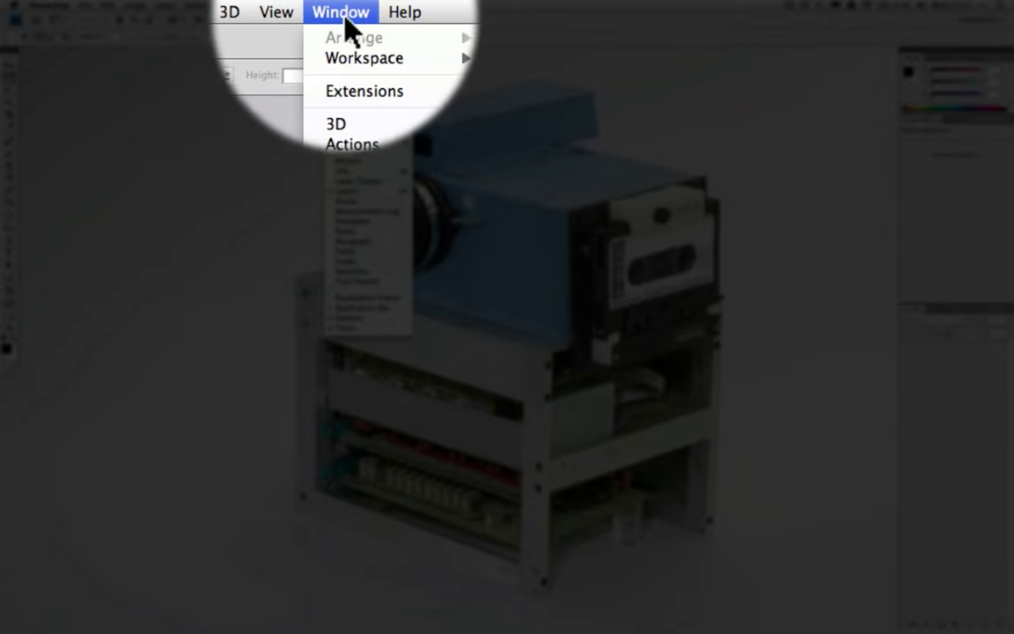
{"action": "mouse_move", "coordinate": [372, 60]}
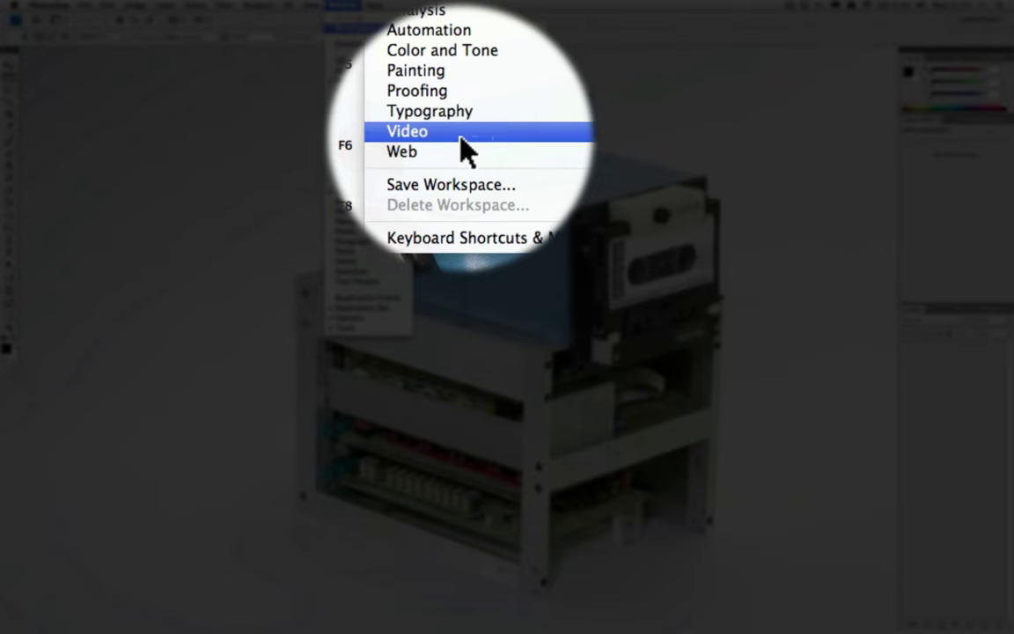
{"action": "left_click", "coordinate": [460, 137]}
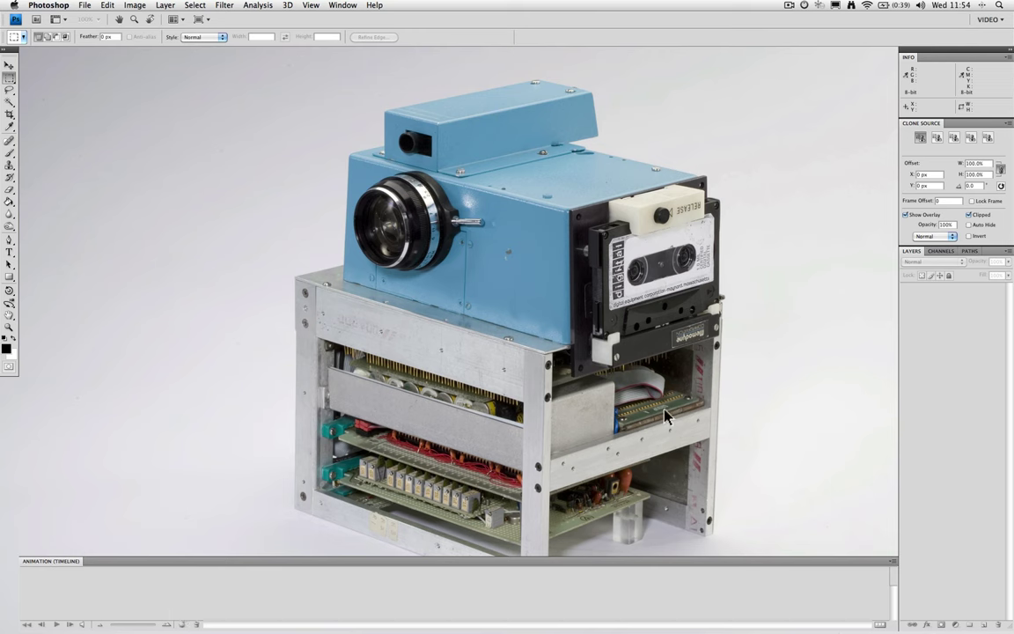
{"action": "left_click", "coordinate": [956, 154]}
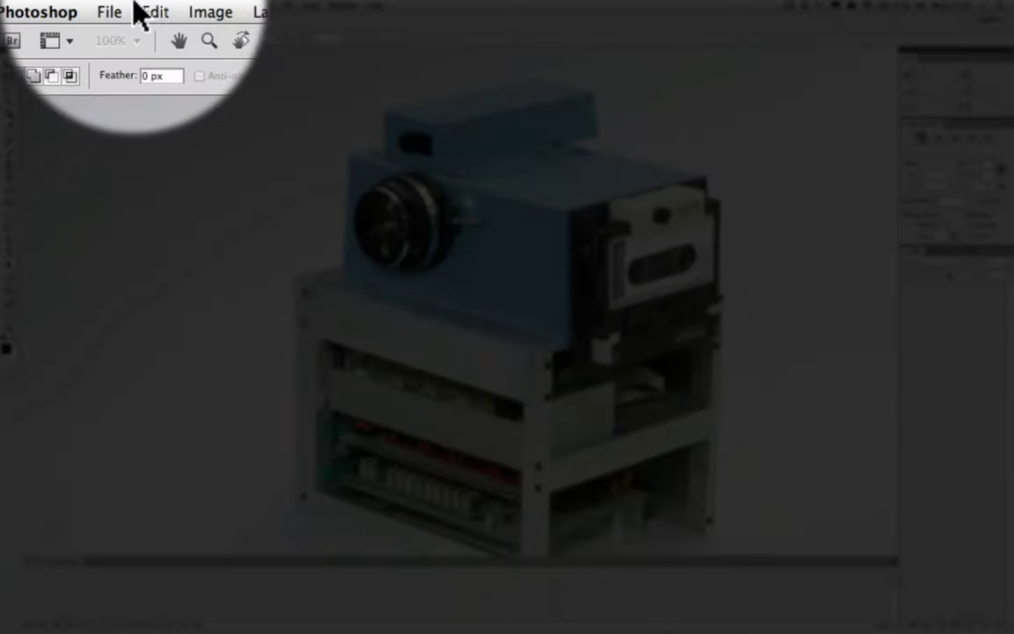
Step: Create a Film & Video document at HDTV 1080p/29.97, 1920×1080 pixels
{"action": "left_click", "coordinate": [132, 12]}
{"action": "left_click", "coordinate": [129, 40]}
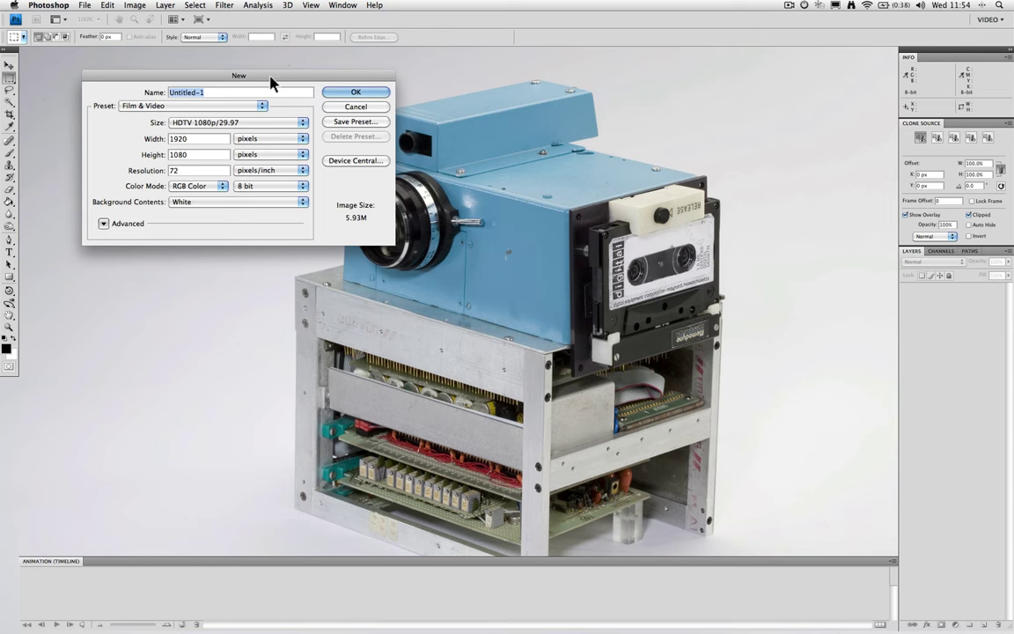
{"action": "left_click", "coordinate": [261, 106]}
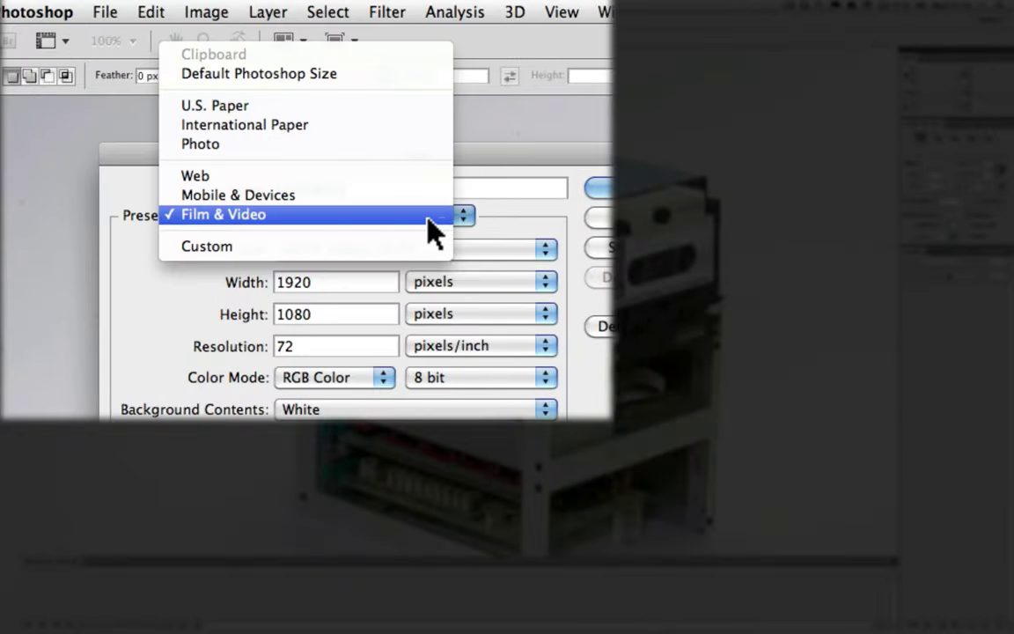
{"action": "left_click", "coordinate": [428, 222]}
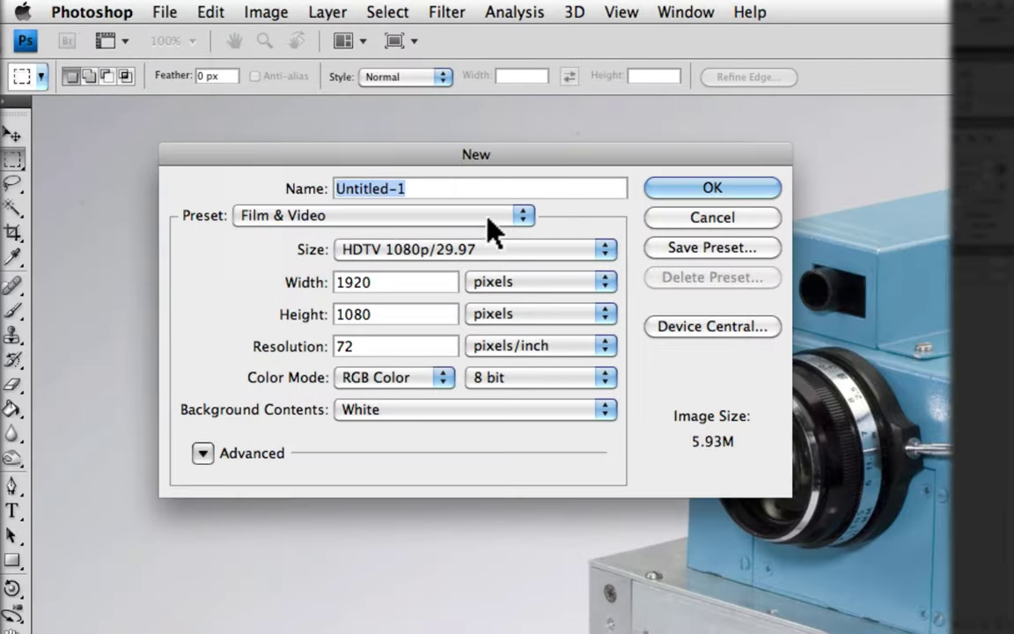
{"action": "left_click", "coordinate": [607, 250]}
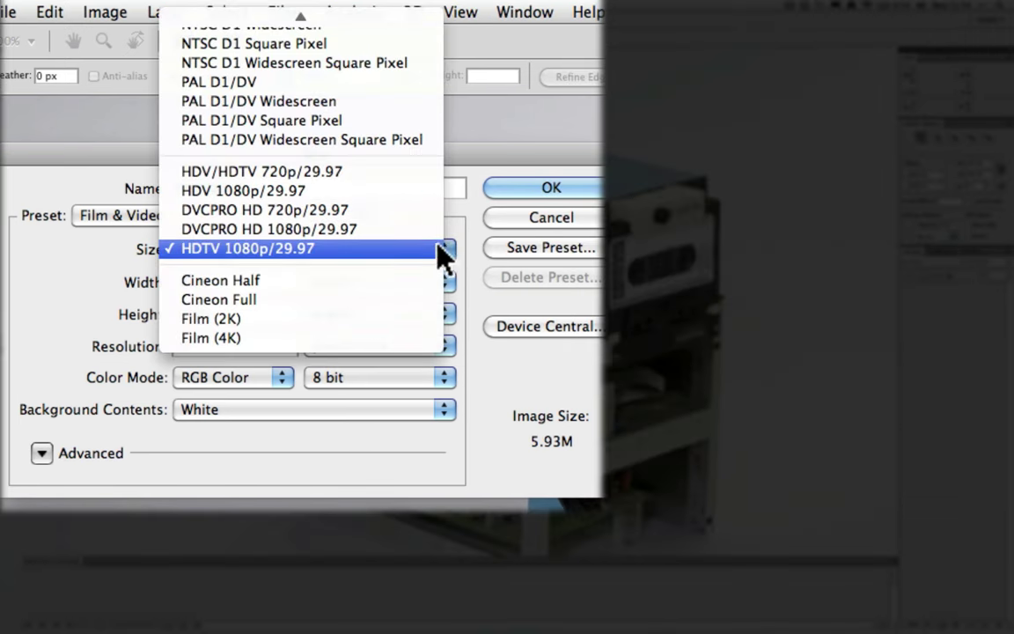
{"action": "mouse_move", "coordinate": [389, 11]}
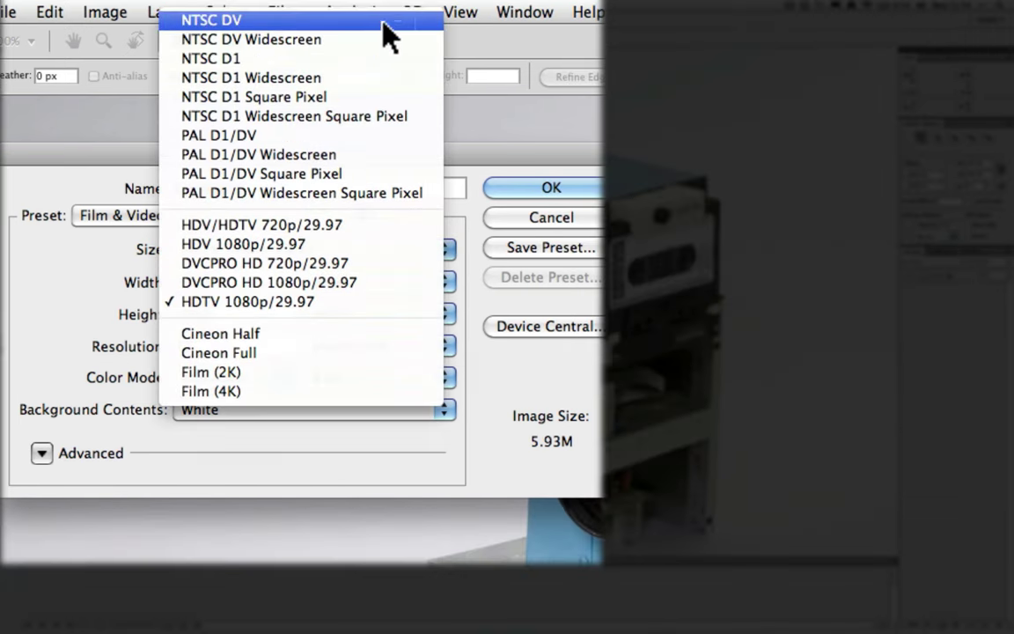
{"action": "left_click", "coordinate": [423, 315]}
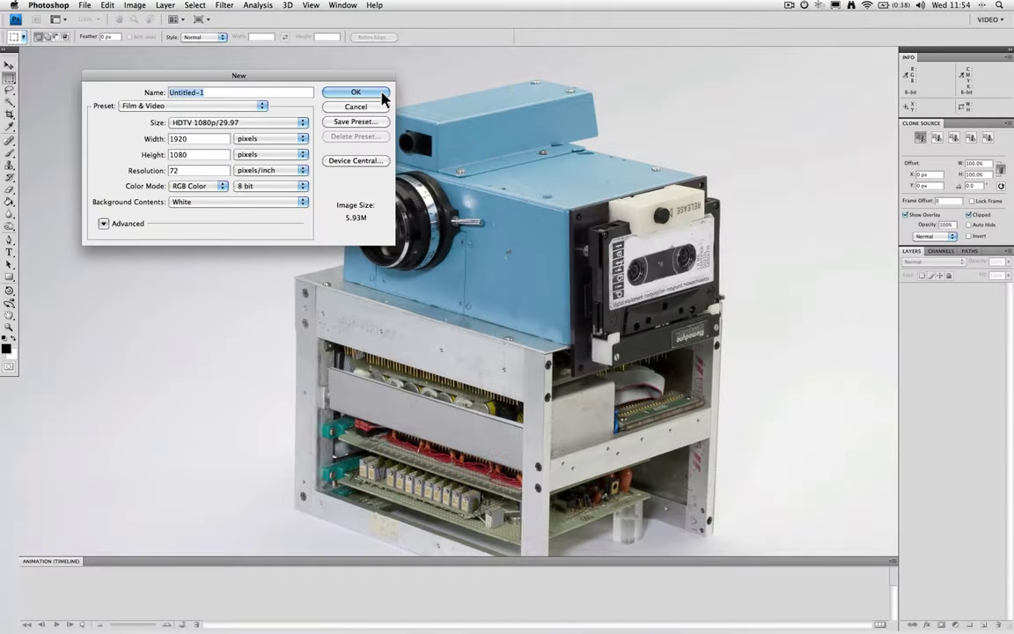
{"action": "left_click", "coordinate": [564, 146]}
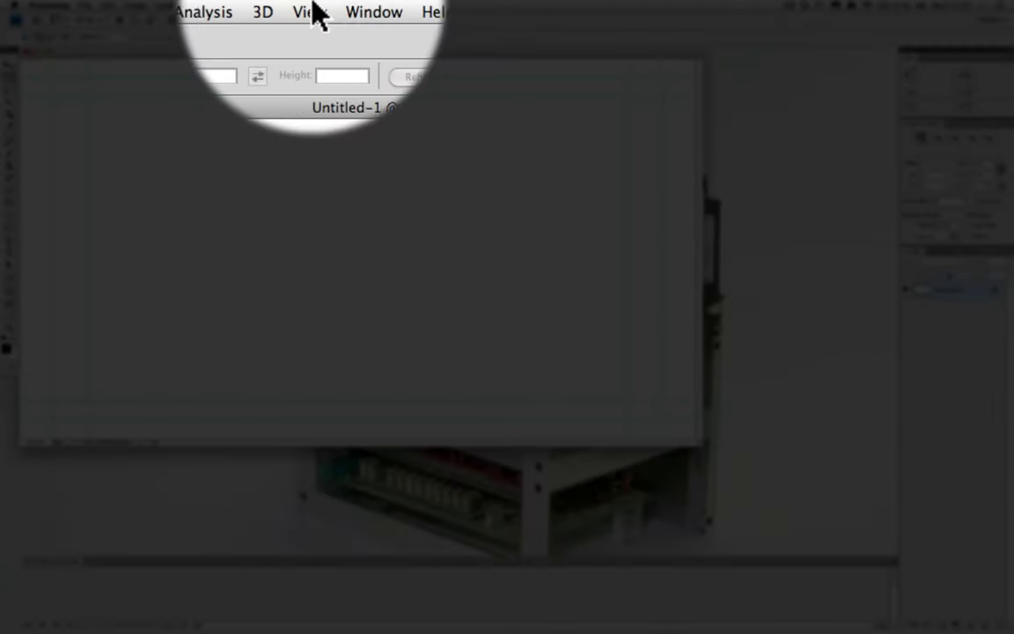
Step: Show the grid over the blank Untitled-1 canvas via View > Show > Grid
{"action": "left_click", "coordinate": [311, 5]}
{"action": "mouse_move", "coordinate": [346, 183]}
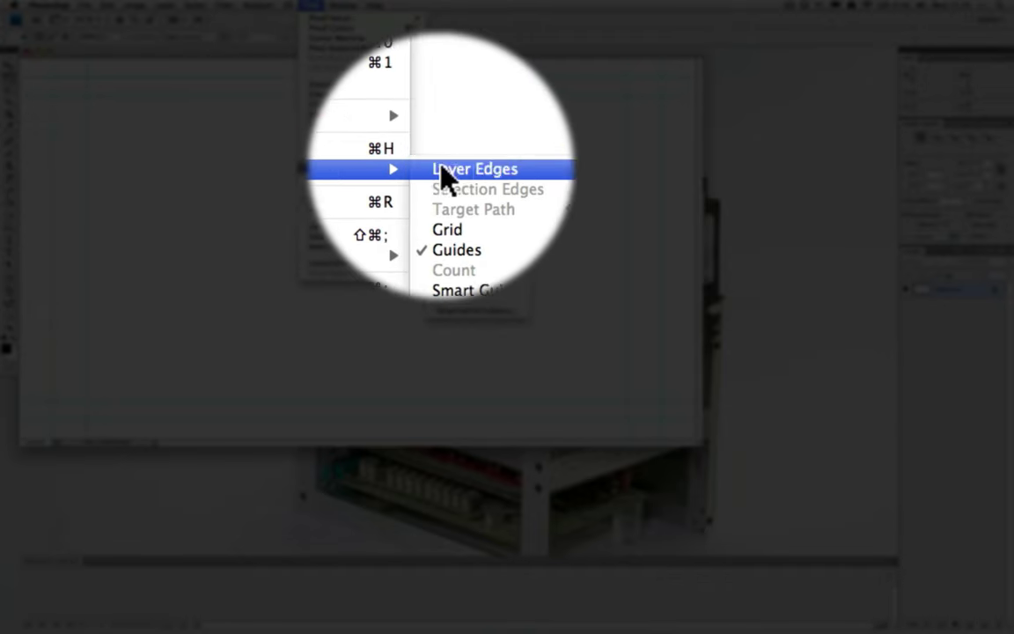
{"action": "left_click", "coordinate": [471, 204]}
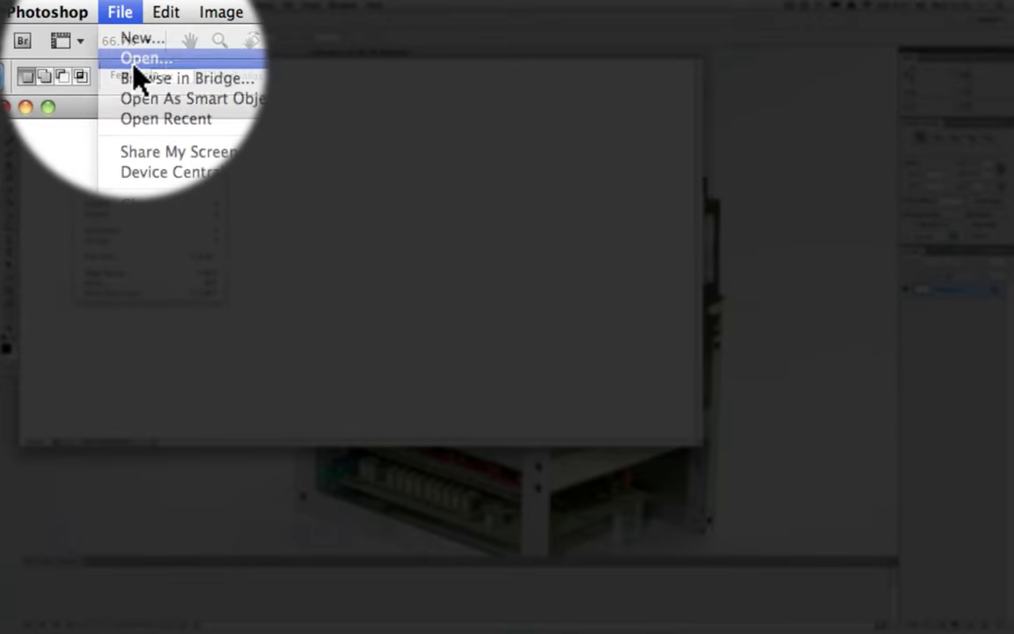
Step: Open the VID00013 clip, stop its playback and float it in its own window
{"action": "left_click", "coordinate": [136, 60]}
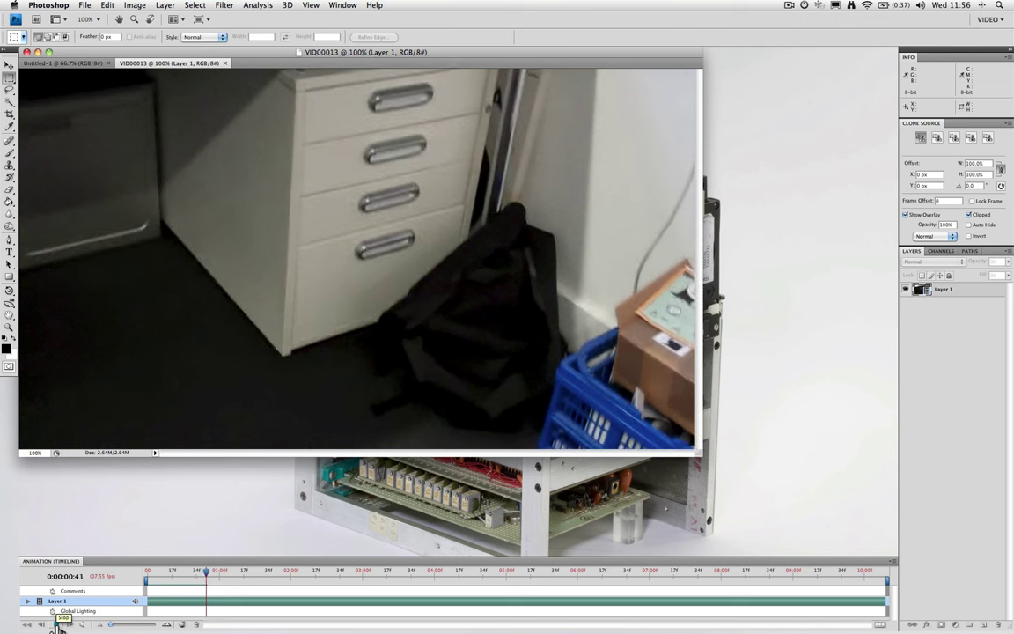
{"action": "left_click", "coordinate": [57, 624]}
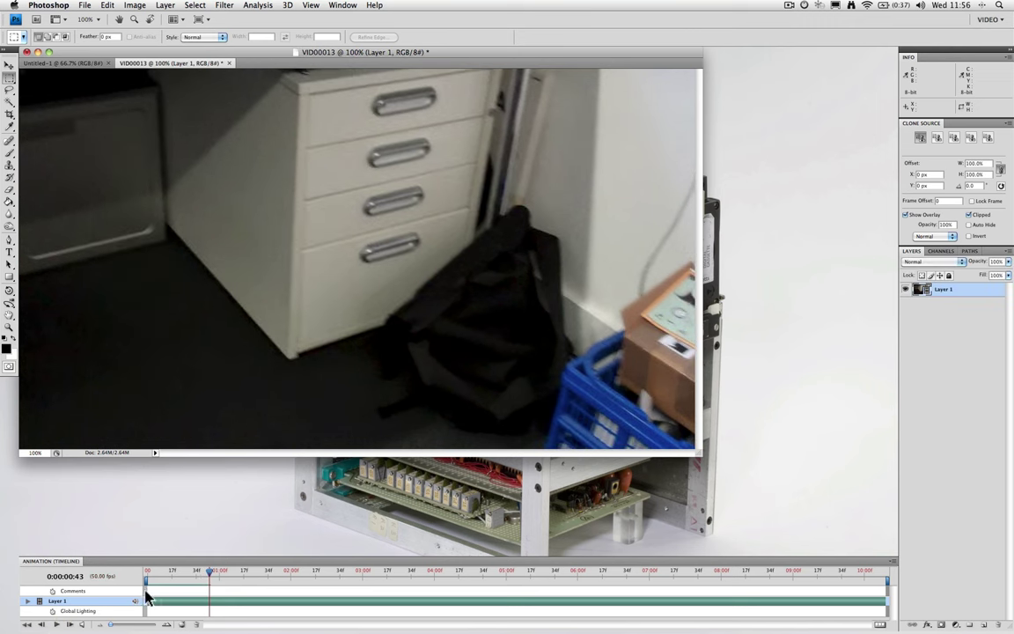
{"action": "left_click", "coordinate": [163, 68]}
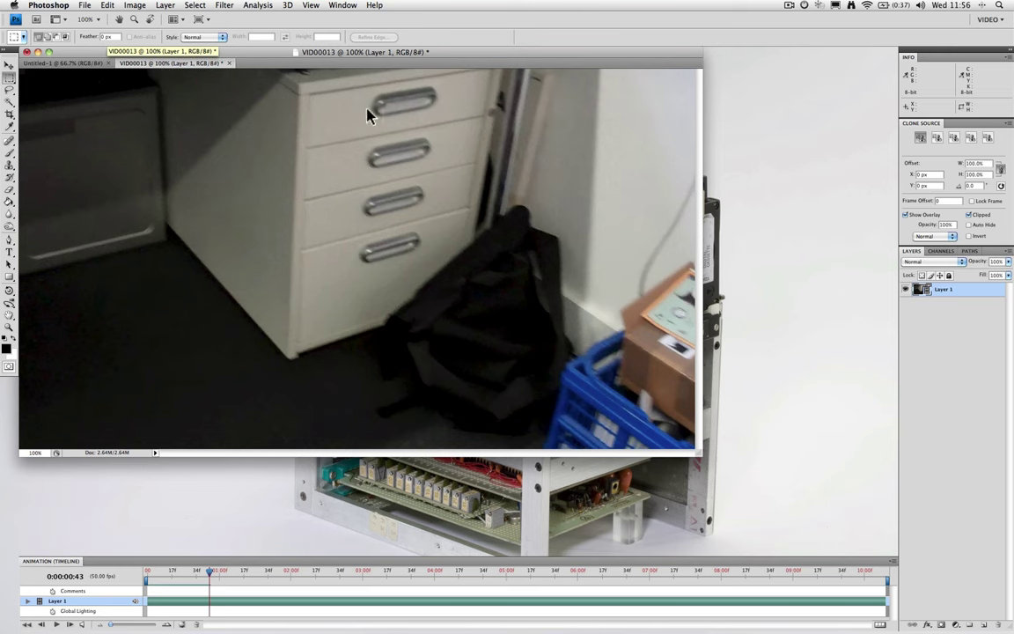
{"action": "left_click_drag", "start_coordinate": [461, 158], "coordinate": [458, 150]}
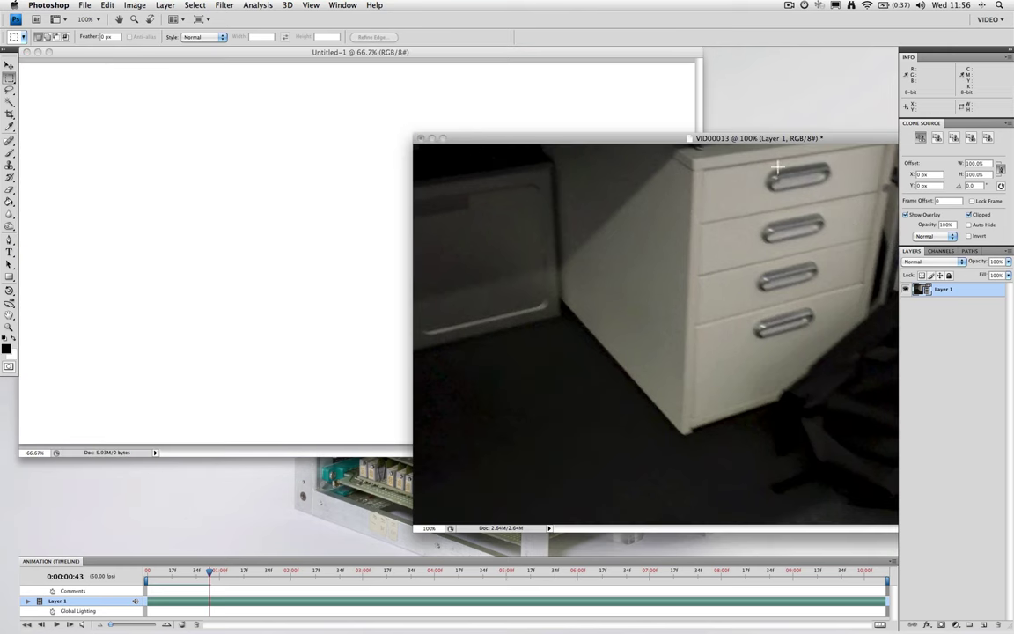
Step: Drag the clip's Layer 1 into Untitled-1 and close VID00013 without saving
{"action": "left_click_drag", "start_coordinate": [921, 290], "coordinate": [48, 166]}
{"action": "left_click_drag", "start_coordinate": [167, 183], "coordinate": [199, 186]}
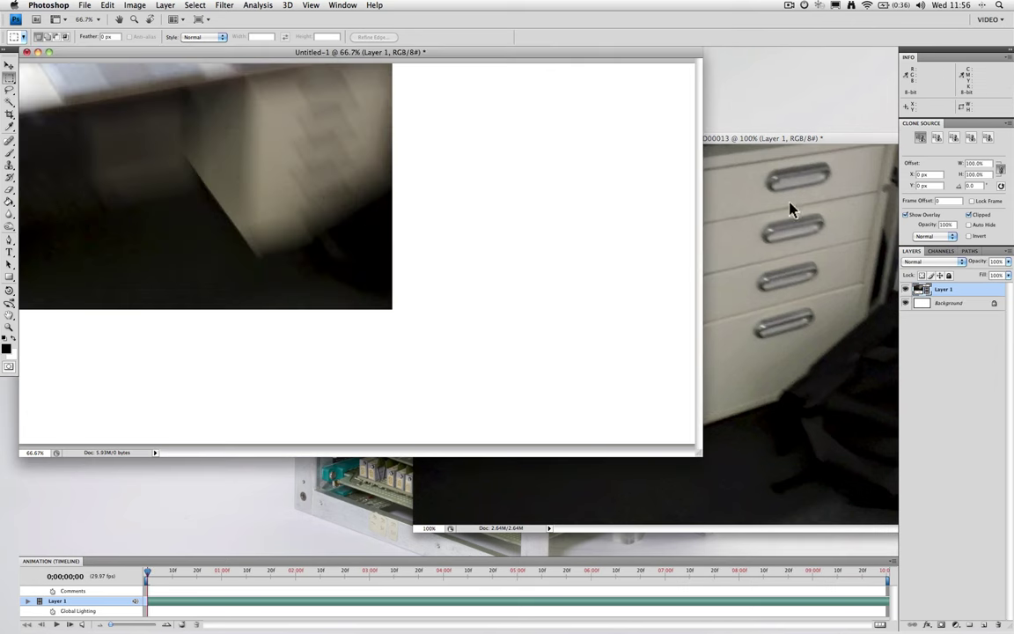
{"action": "left_click", "coordinate": [870, 202]}
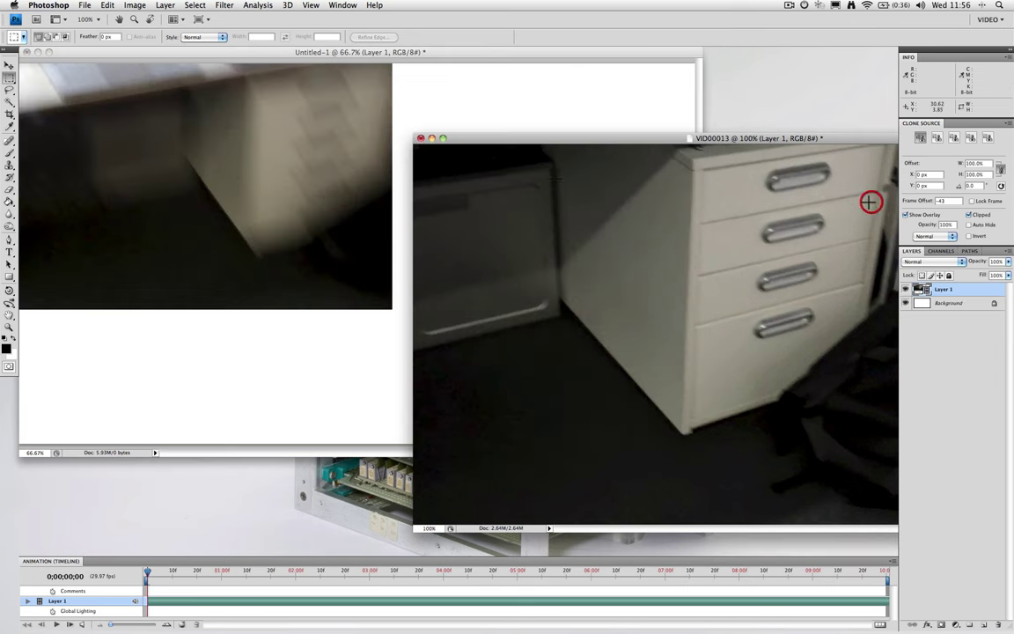
{"action": "left_click", "coordinate": [421, 138]}
{"action": "left_click", "coordinate": [475, 177]}
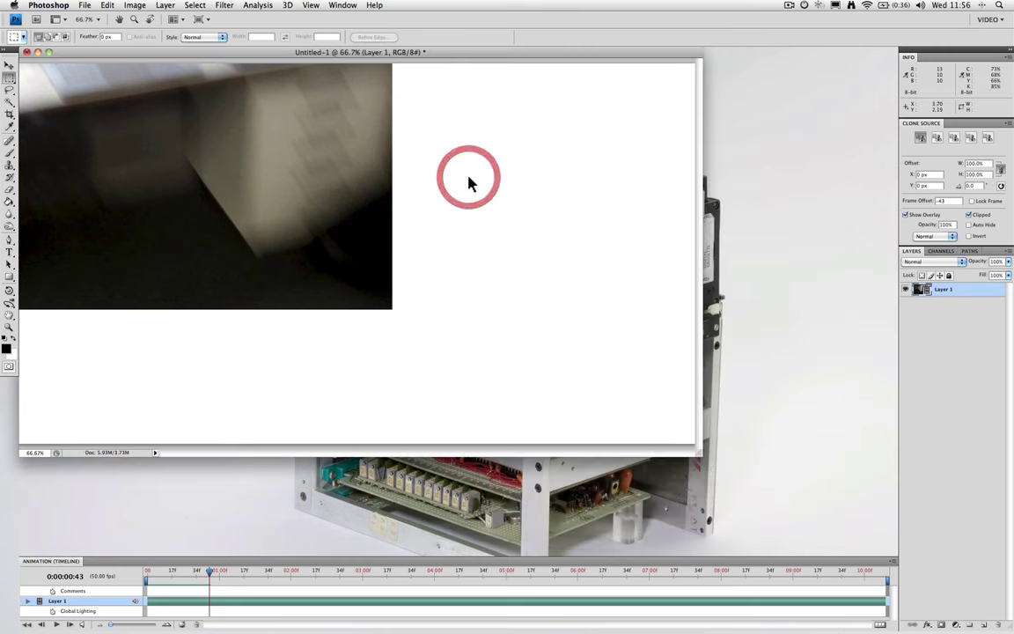
{"action": "left_click", "coordinate": [9, 65]}
Step: Convert the clip layer to a smart object and scale it to about 150% to fill 1920×1080
{"action": "left_click_drag", "start_coordinate": [95, 99], "coordinate": [286, 159]}
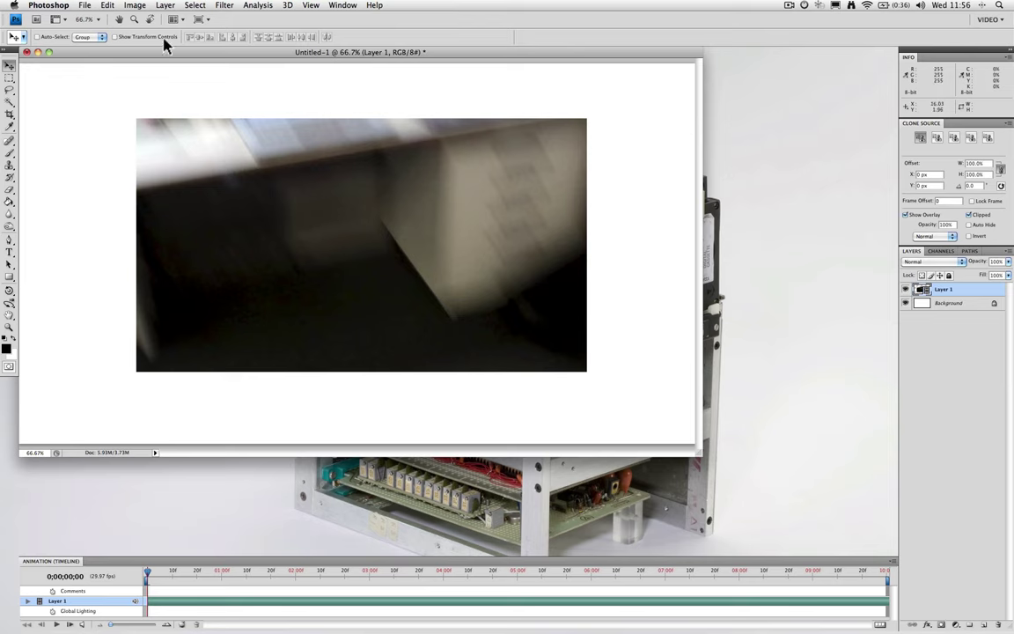
{"action": "left_click", "coordinate": [116, 5]}
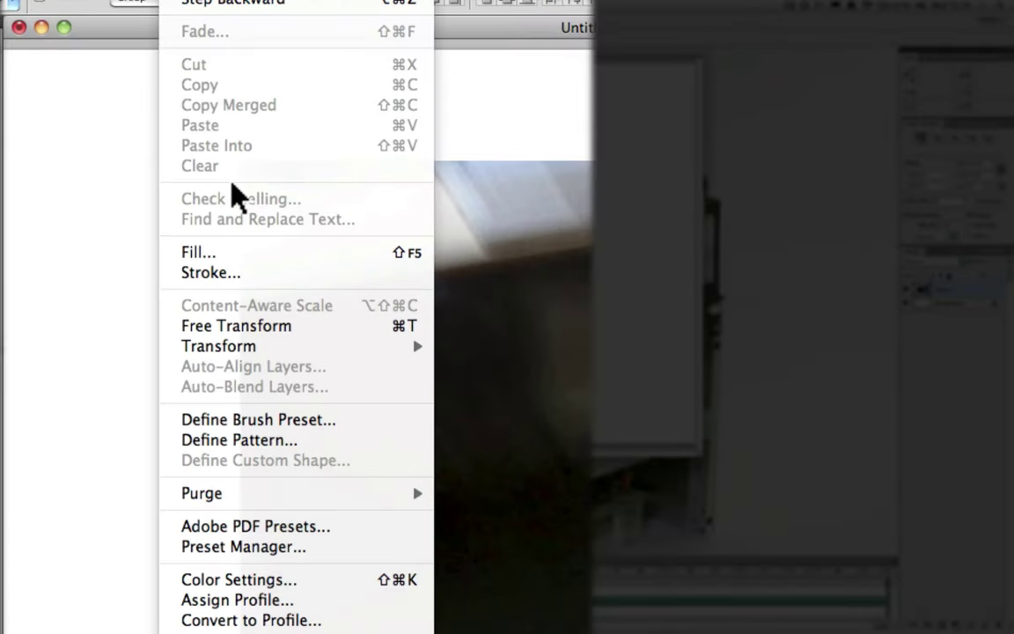
{"action": "mouse_move", "coordinate": [393, 348]}
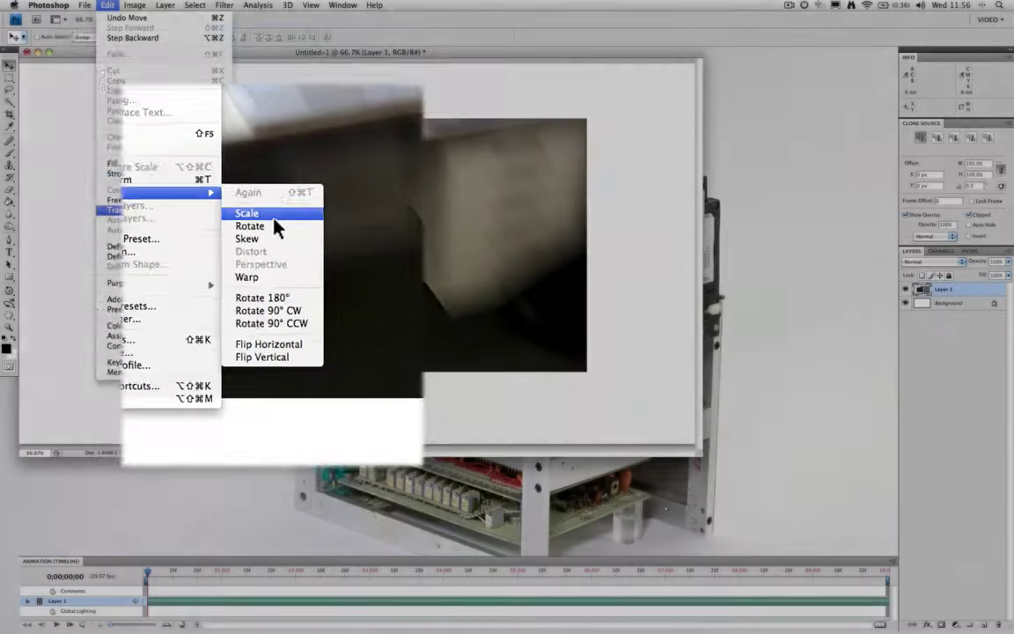
{"action": "left_click", "coordinate": [255, 204]}
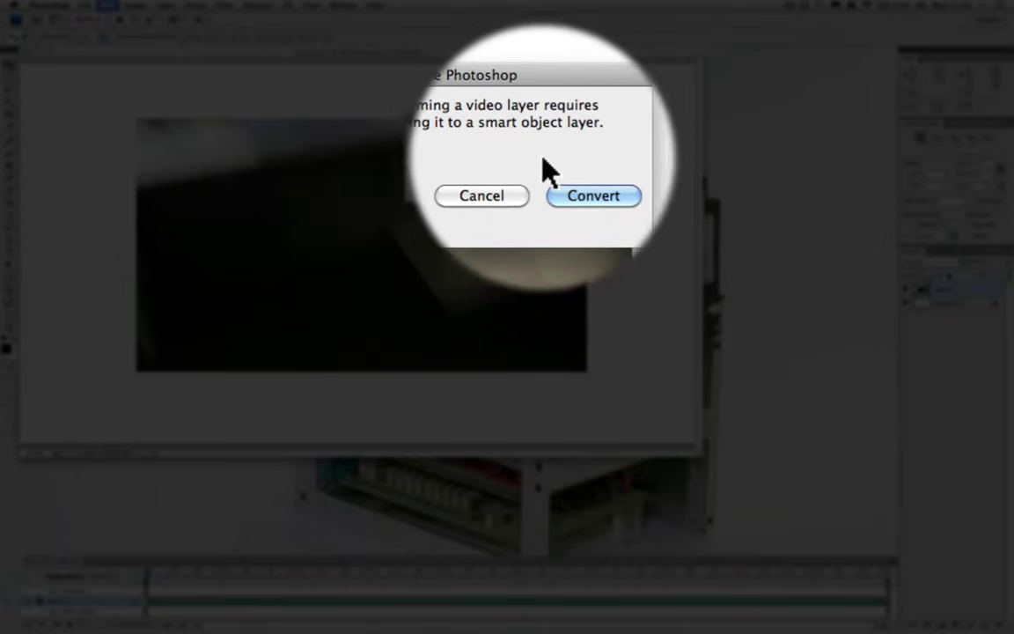
{"action": "left_click", "coordinate": [572, 179]}
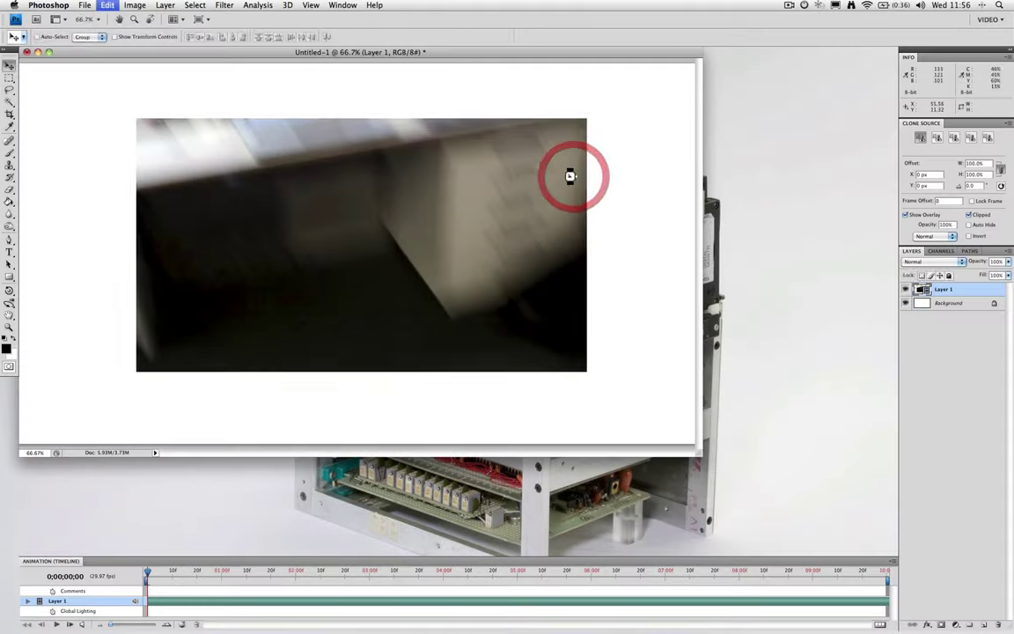
{"action": "left_click_drag", "start_coordinate": [519, 206], "coordinate": [420, 165]}
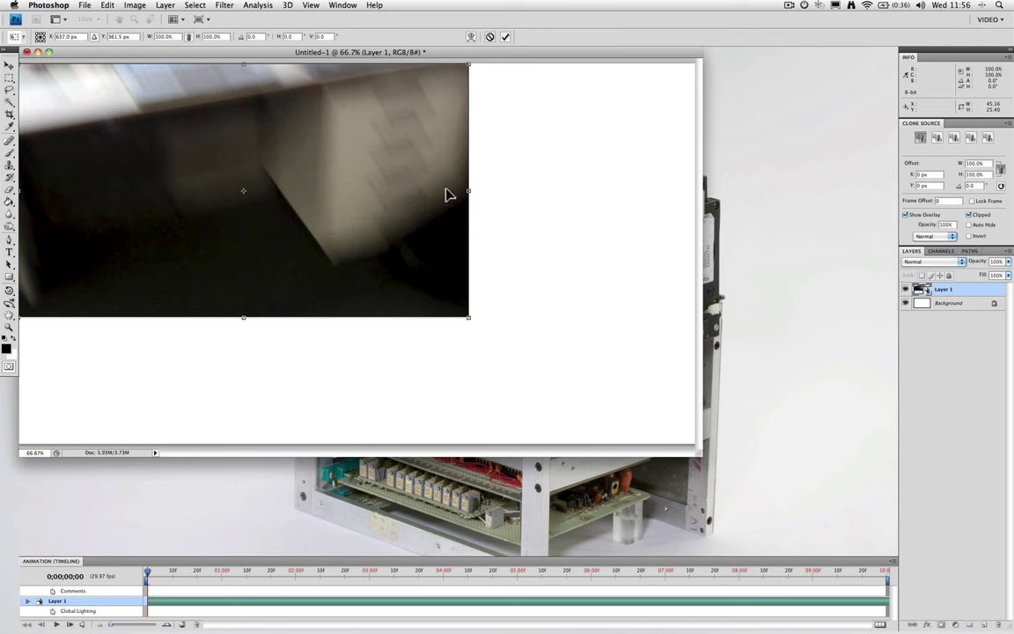
{"action": "left_click_drag", "start_coordinate": [468, 319], "coordinate": [700, 441]}
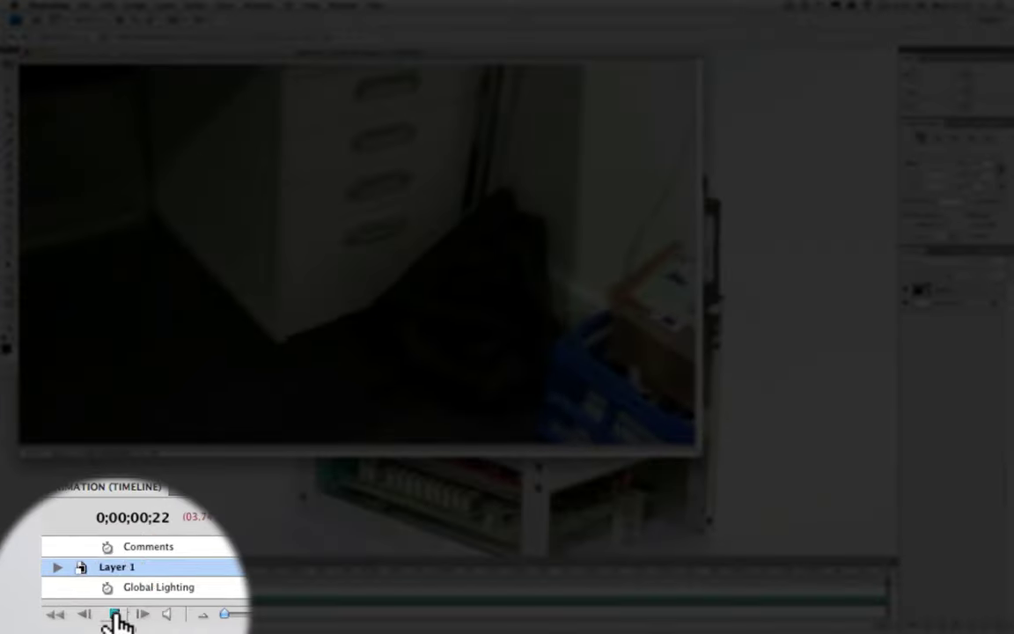
Step: Stop playback and scrub the playhead to about 0;00;06;25, where the face is in profile
{"action": "left_click", "coordinate": [56, 625]}
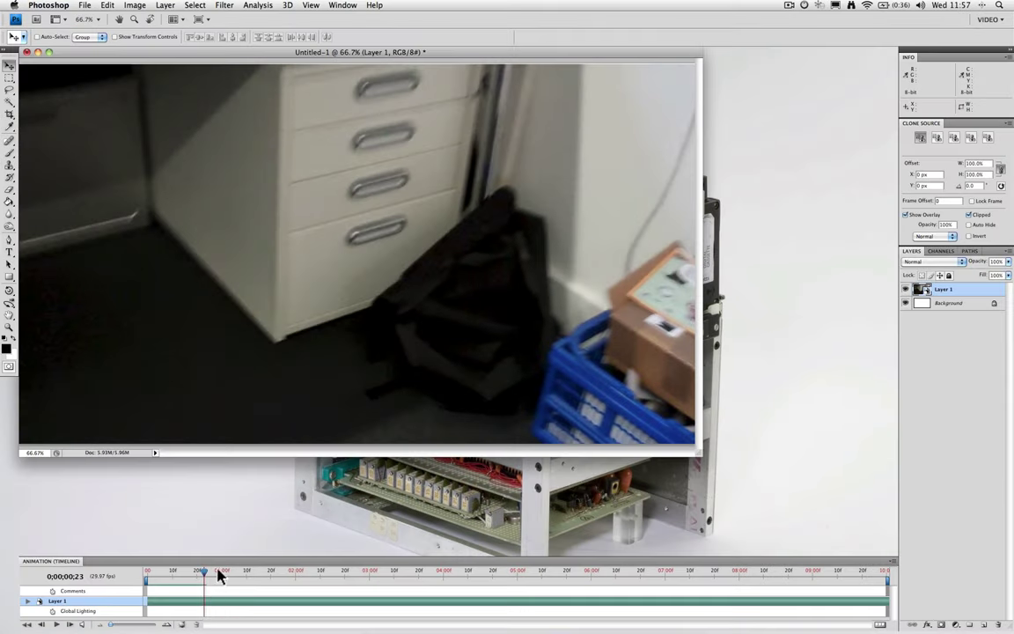
{"action": "left_click_drag", "start_coordinate": [205, 574], "coordinate": [655, 574]}
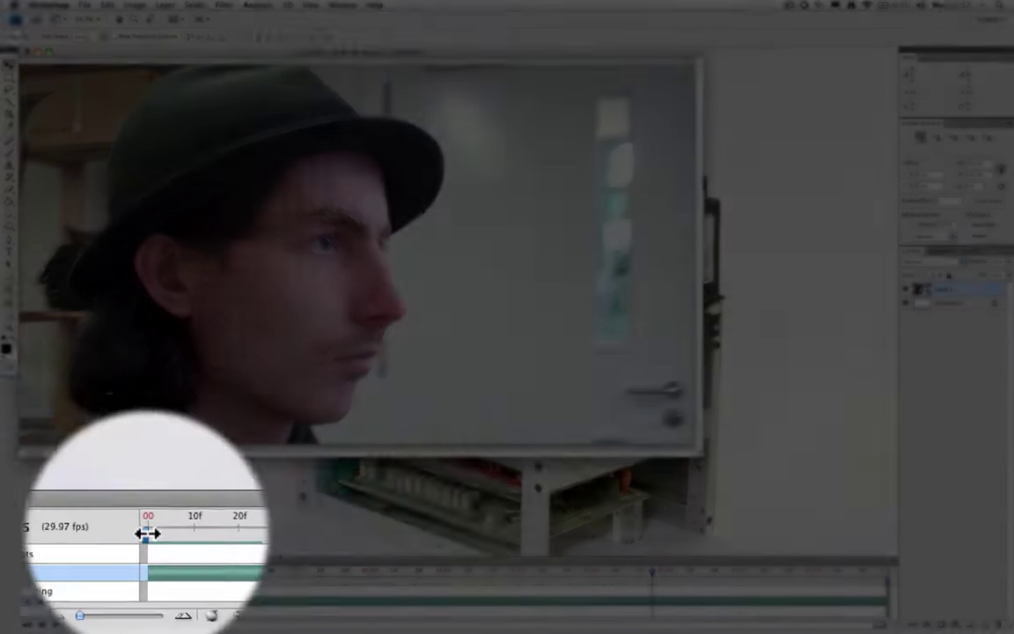
Step: Trim the timeline work area to roughly 6;25–7;02 around the profile frames
{"action": "left_click_drag", "start_coordinate": [143, 579], "coordinate": [654, 576]}
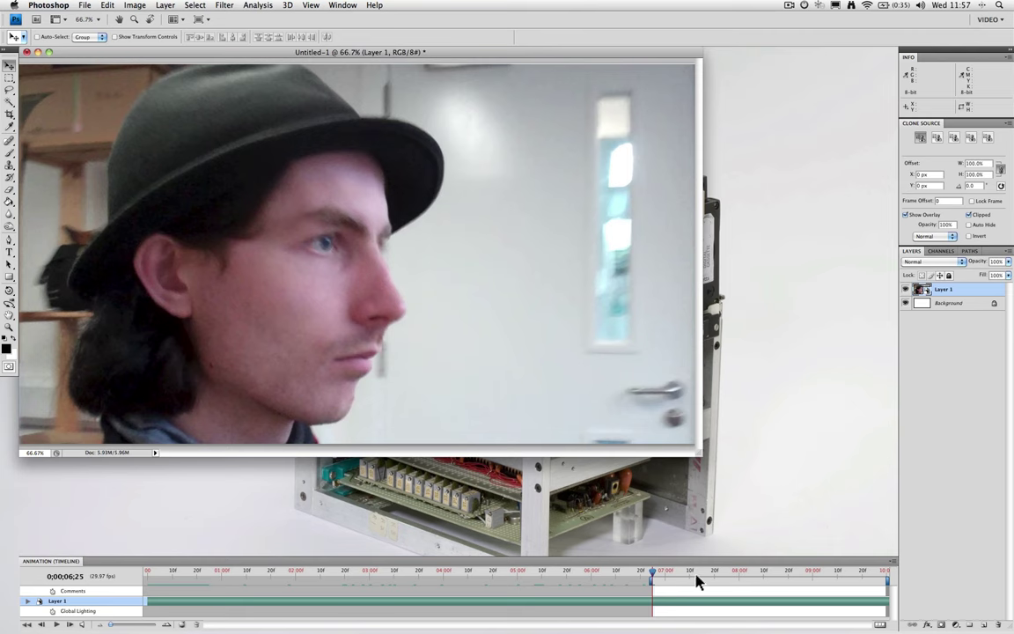
{"action": "left_click", "coordinate": [690, 572]}
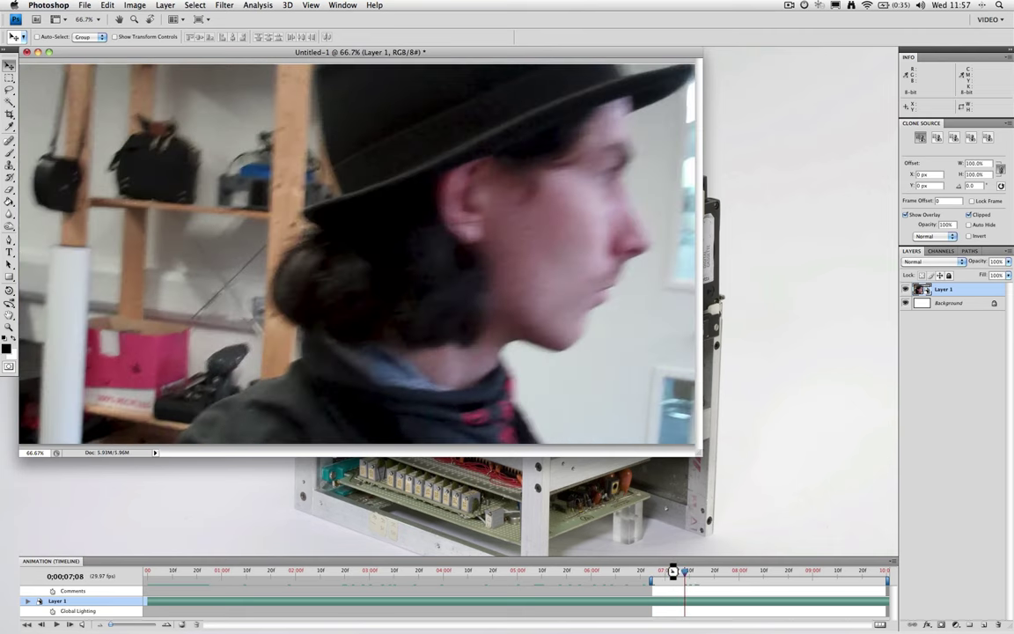
{"action": "left_click", "coordinate": [672, 572]}
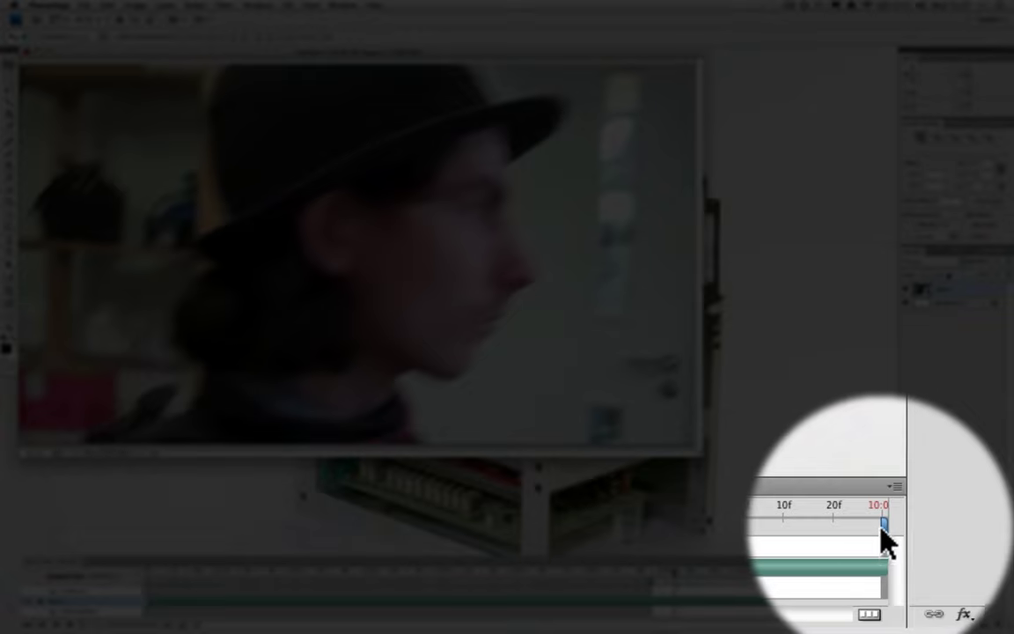
{"action": "left_click_drag", "start_coordinate": [887, 581], "coordinate": [755, 581]}
{"action": "left_click_drag", "start_coordinate": [750, 529], "coordinate": [675, 526]}
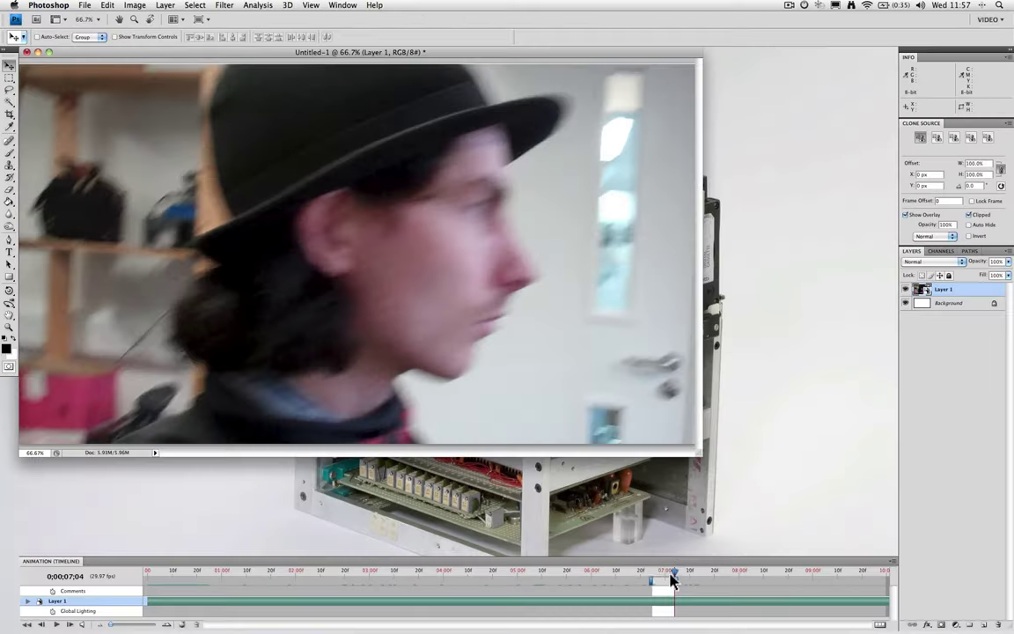
{"action": "left_click_drag", "start_coordinate": [670, 574], "coordinate": [647, 574]}
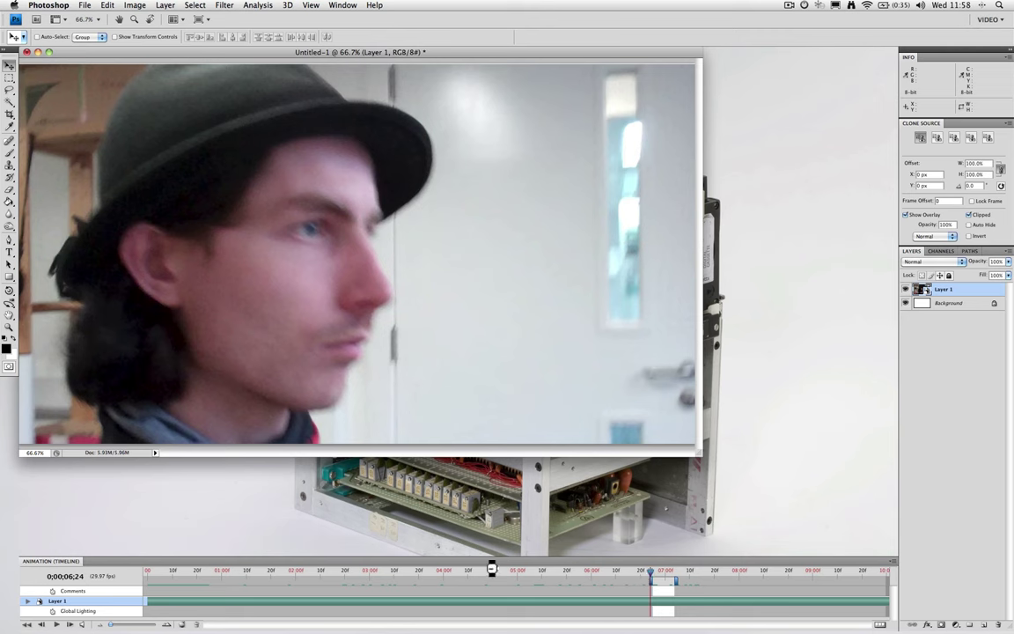
Step: Preview the shortened section, stop it, and return the playhead to 6;24
{"action": "left_click", "coordinate": [56, 624]}
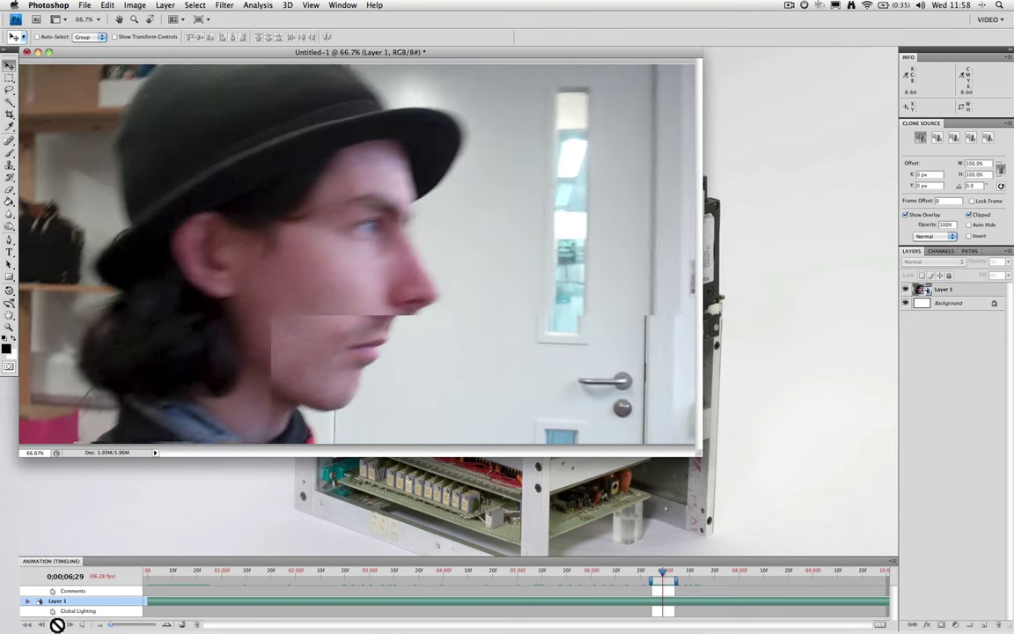
{"action": "left_click", "coordinate": [55, 624]}
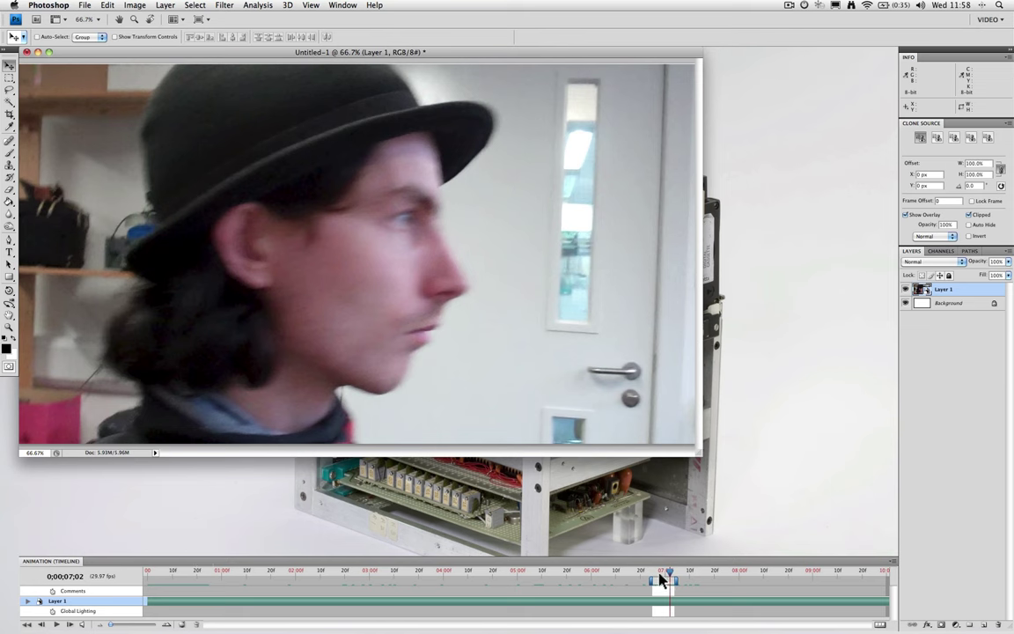
{"action": "left_click_drag", "start_coordinate": [662, 578], "coordinate": [654, 579]}
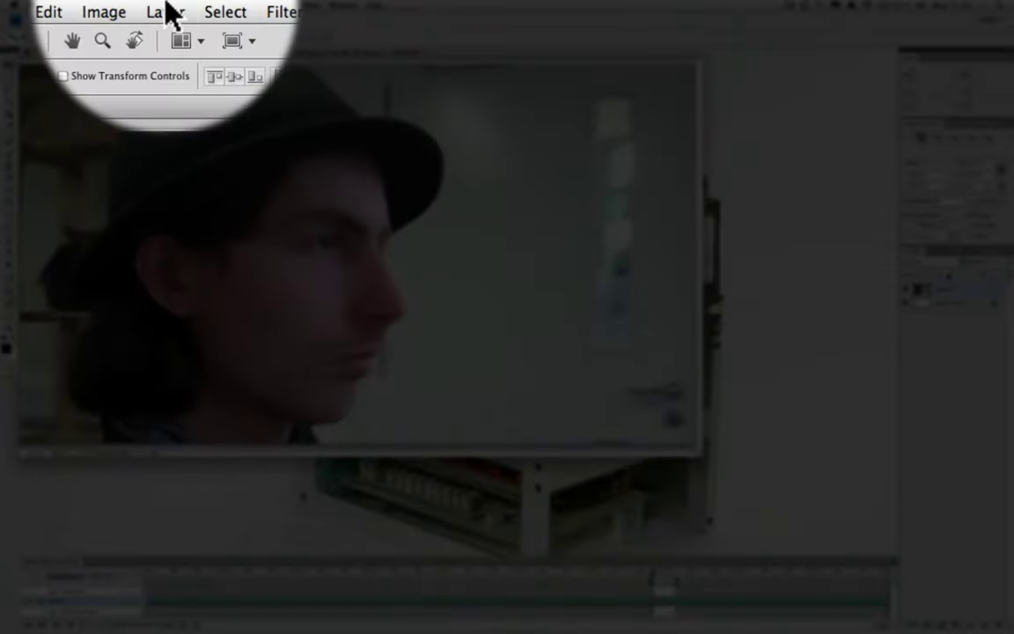
Step: Add a New Blank Video Layer, Layer 2, above the footage
{"action": "left_click", "coordinate": [167, 9]}
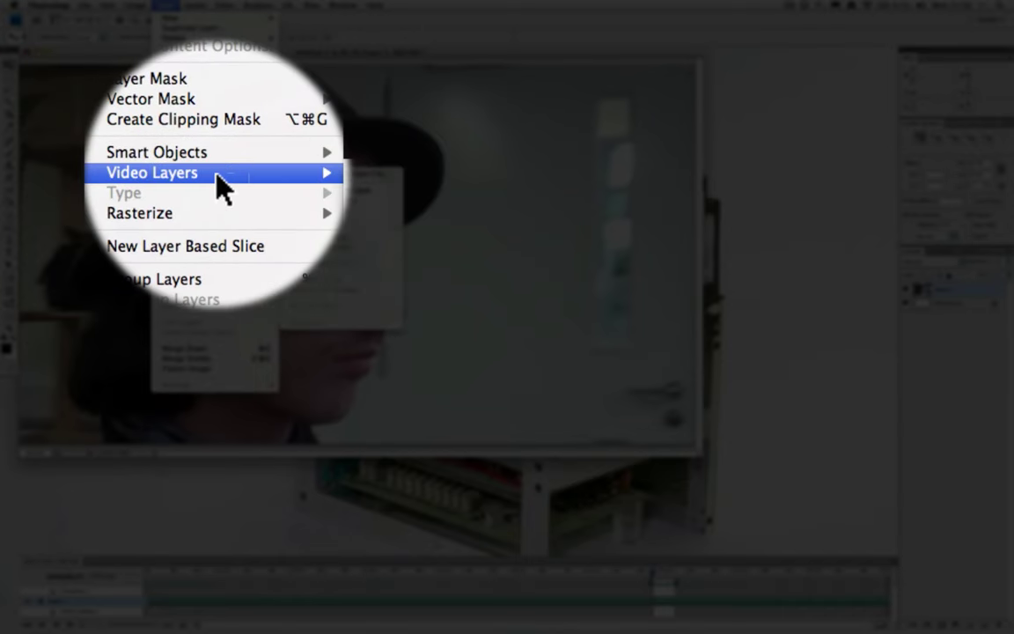
{"action": "mouse_move", "coordinate": [256, 174]}
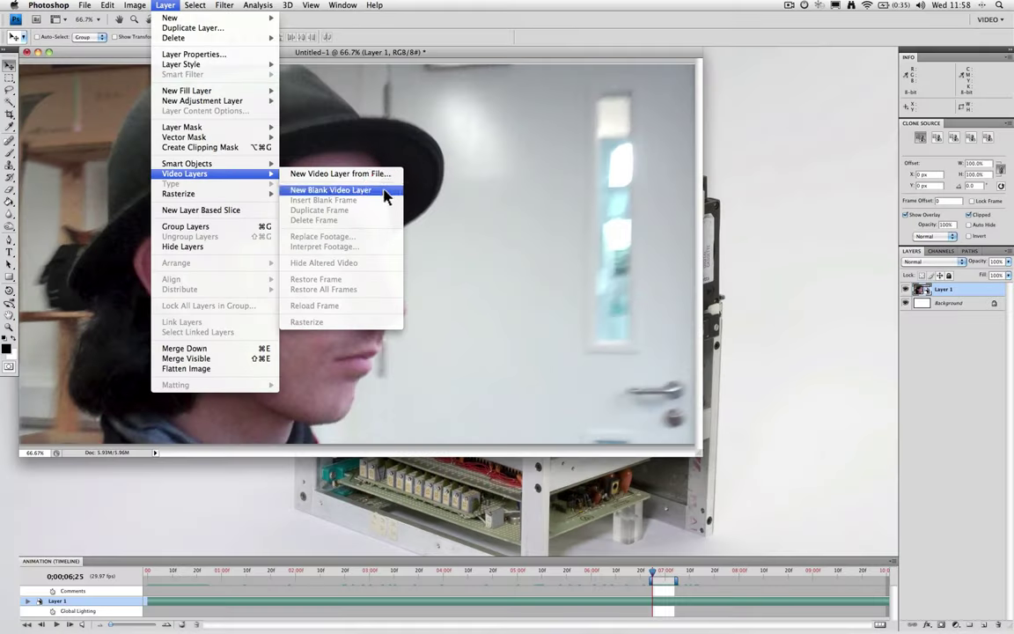
{"action": "left_click", "coordinate": [387, 191]}
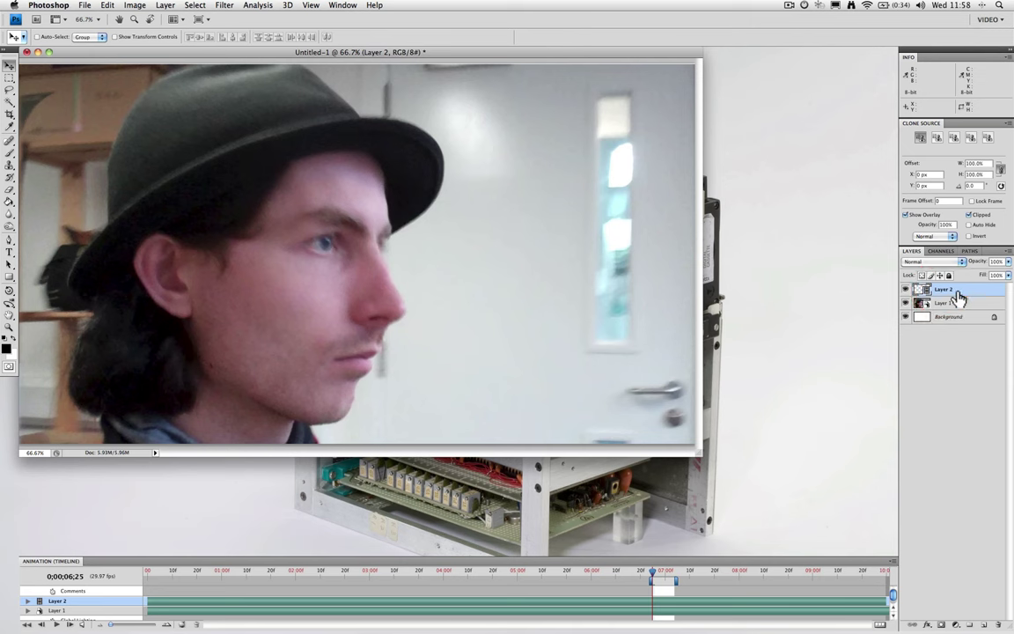
Step: Hide Layer 1 and brush a rough black triangle on frame 6;25 of Layer 2
{"action": "left_click", "coordinate": [906, 303]}
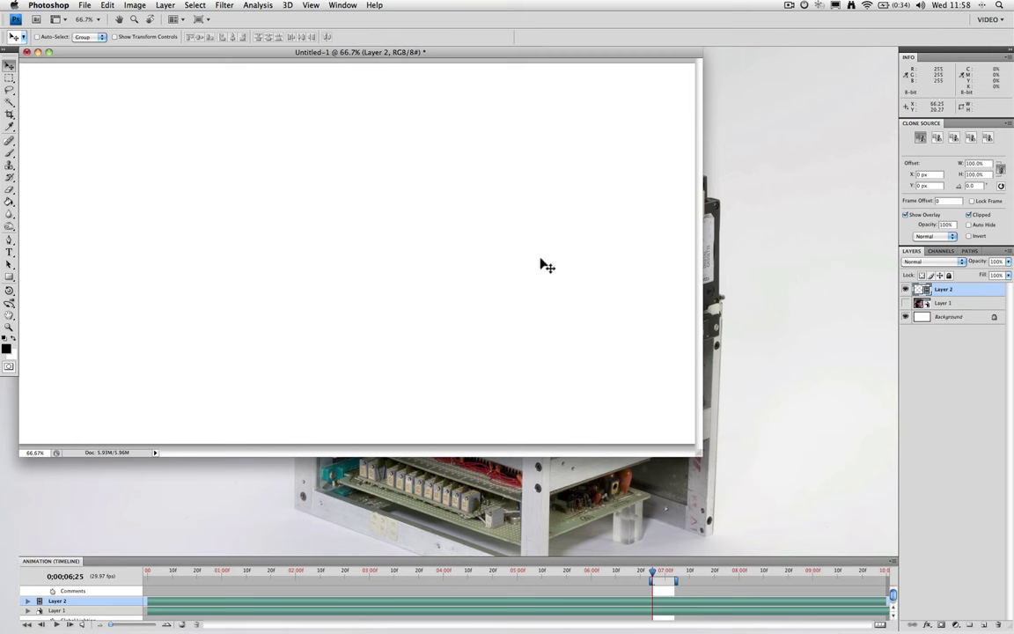
{"action": "left_click", "coordinate": [10, 152]}
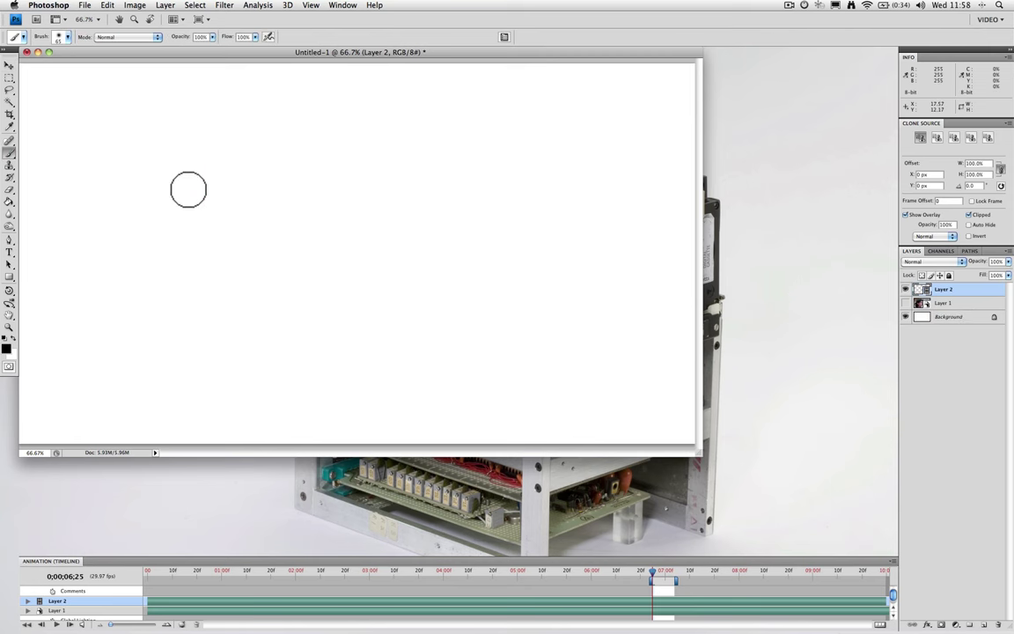
{"action": "mouse_move", "coordinate": [126, 271]}
{"action": "left_mouse_down"}
{"action": "mouse_move", "coordinate": [194, 131]}
{"action": "mouse_move", "coordinate": [274, 265]}
{"action": "mouse_move", "coordinate": [134, 266]}
{"action": "left_mouse_up"}
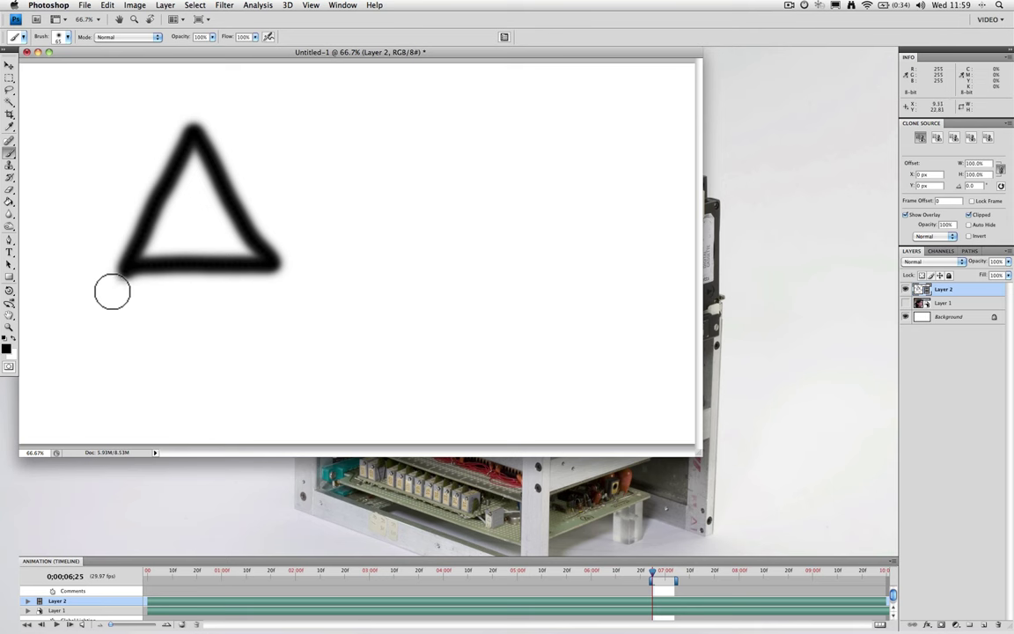
{"action": "key", "text": "Right"}
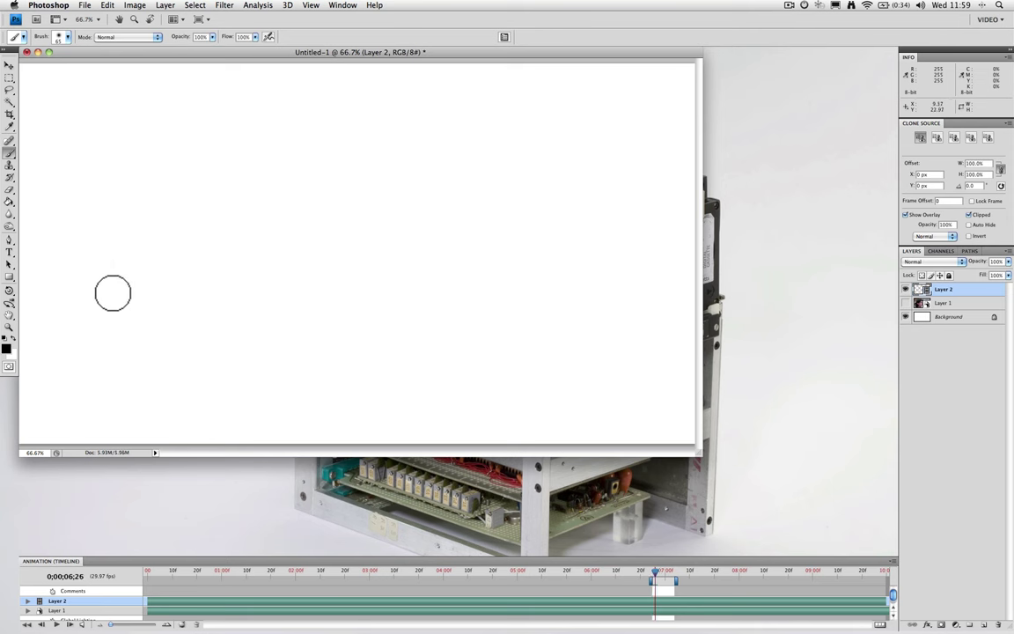
{"action": "key", "text": "Left"}
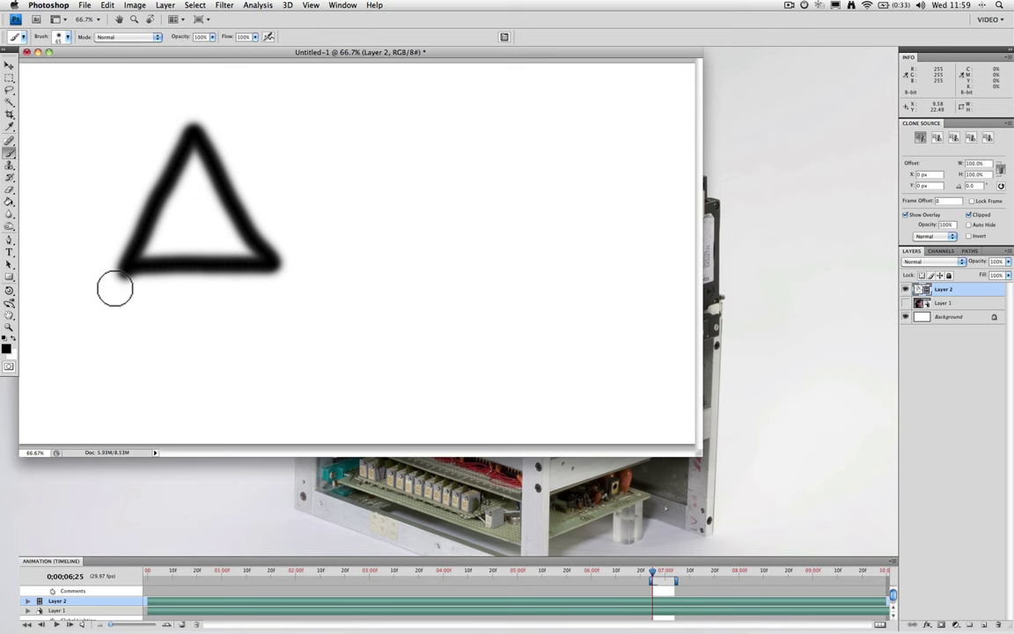
{"action": "key", "text": "Right"}
Step: Paint further triangles in new positions on frames 6;26 and 6;27
{"action": "mouse_move", "coordinate": [218, 274]}
{"action": "left_mouse_down"}
{"action": "mouse_move", "coordinate": [297, 160]}
{"action": "mouse_move", "coordinate": [355, 292]}
{"action": "left_mouse_up"}
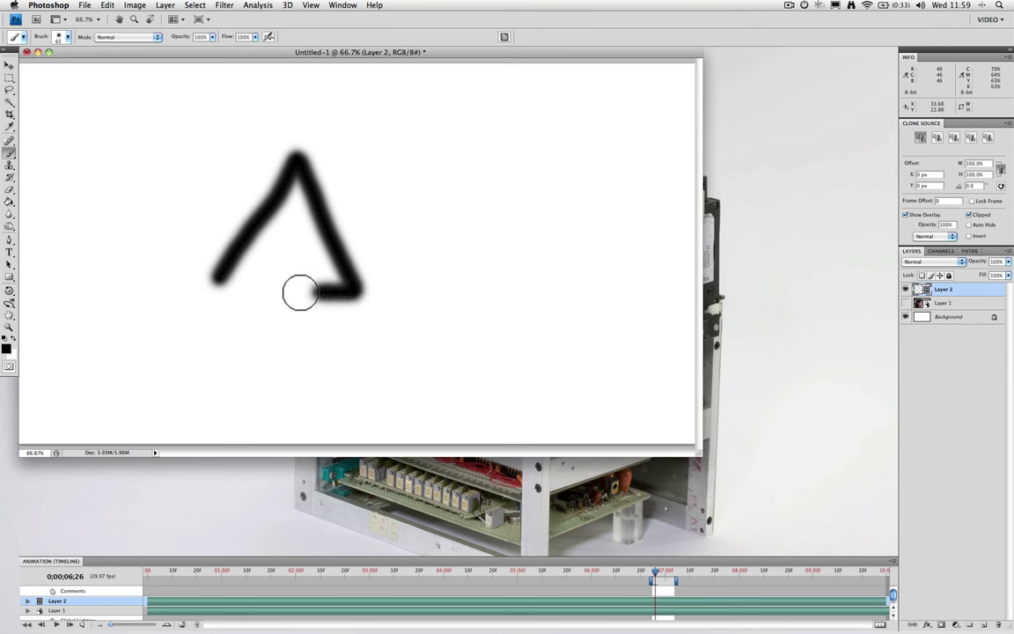
{"action": "left_click_drag", "start_coordinate": [292, 292], "coordinate": [239, 290]}
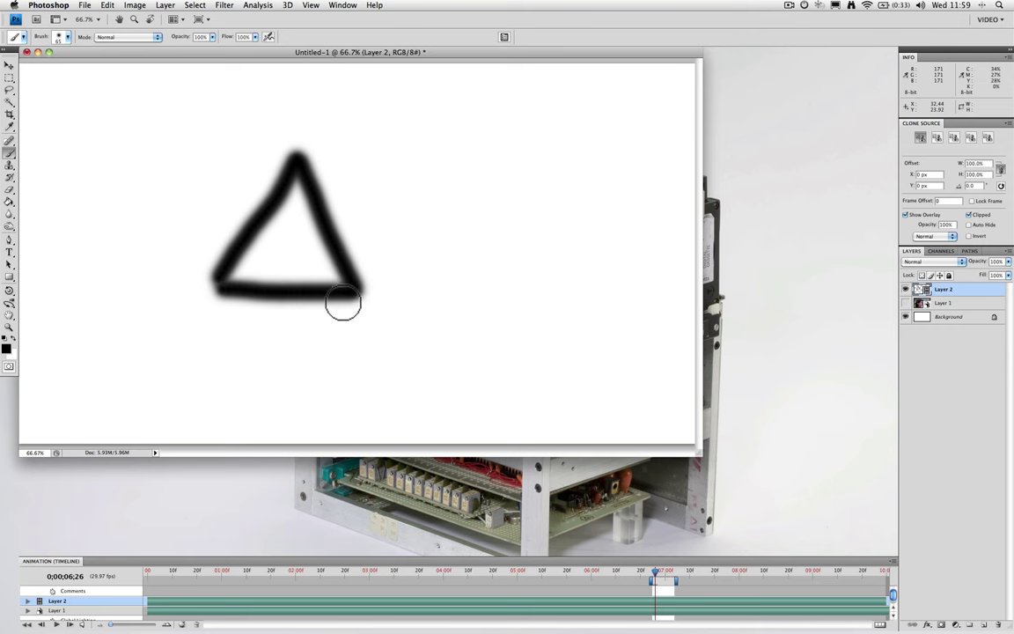
{"action": "key", "text": "Right"}
{"action": "mouse_move", "coordinate": [405, 298]}
{"action": "left_mouse_down"}
{"action": "mouse_move", "coordinate": [475, 170]}
{"action": "mouse_move", "coordinate": [516, 183]}
{"action": "mouse_move", "coordinate": [563, 305]}
{"action": "mouse_move", "coordinate": [400, 310]}
{"action": "left_mouse_up"}
Step: Flip back and forth between frames 6;25–6;27 to compare the triangles
{"action": "key", "text": "Left"}
{"action": "key", "text": "Left"}
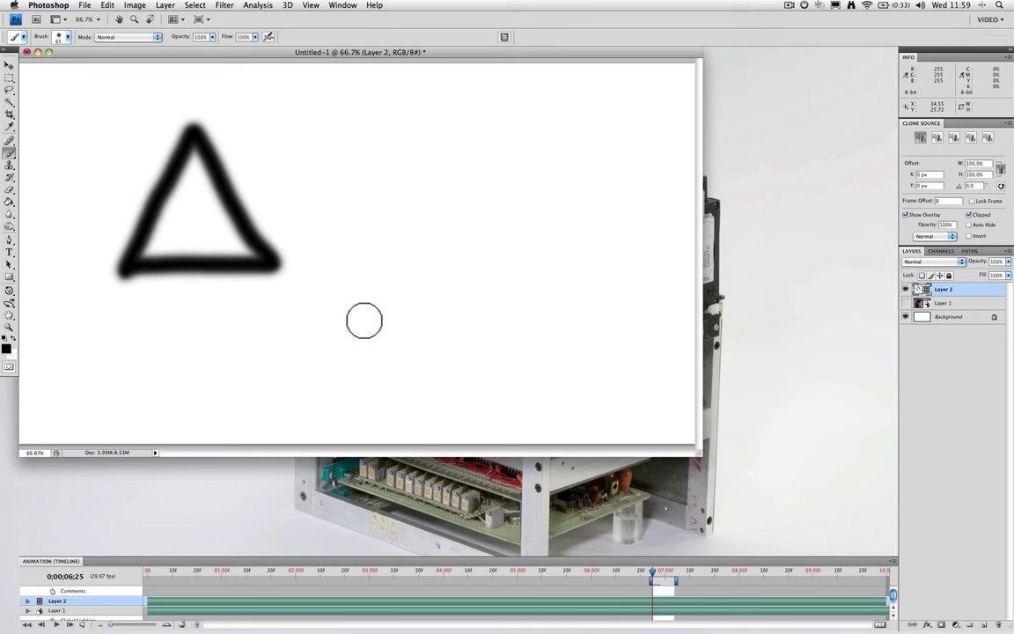
{"action": "key", "text": "Right"}
{"action": "key", "text": "Right"}
{"action": "key", "text": "Left"}
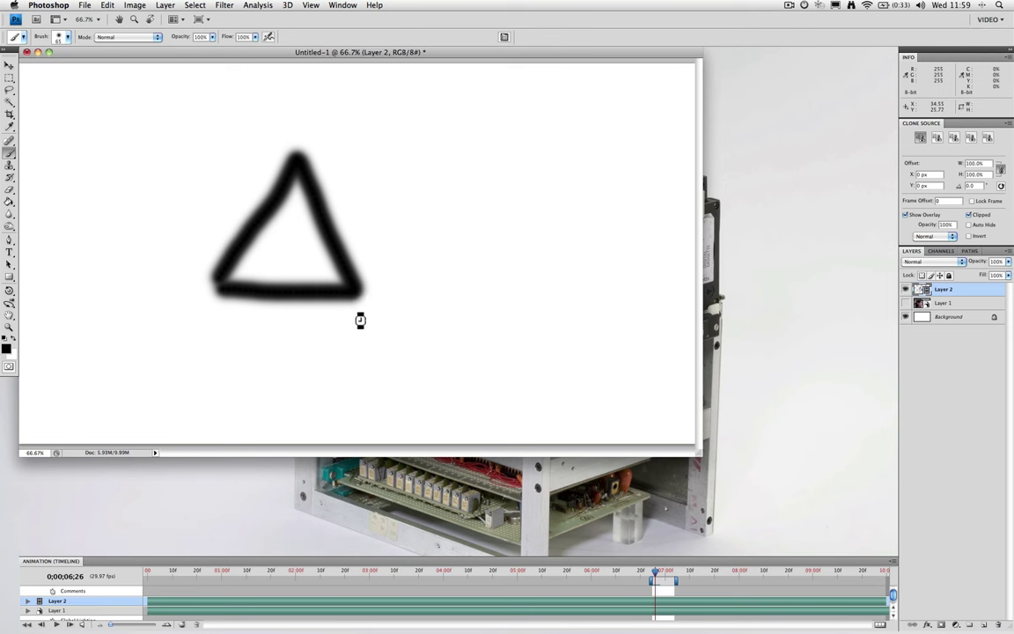
{"action": "key", "text": "Left"}
{"action": "key", "text": "Right"}
{"action": "key", "text": "Right"}
{"action": "key", "text": "Left"}
{"action": "key", "text": "Left"}
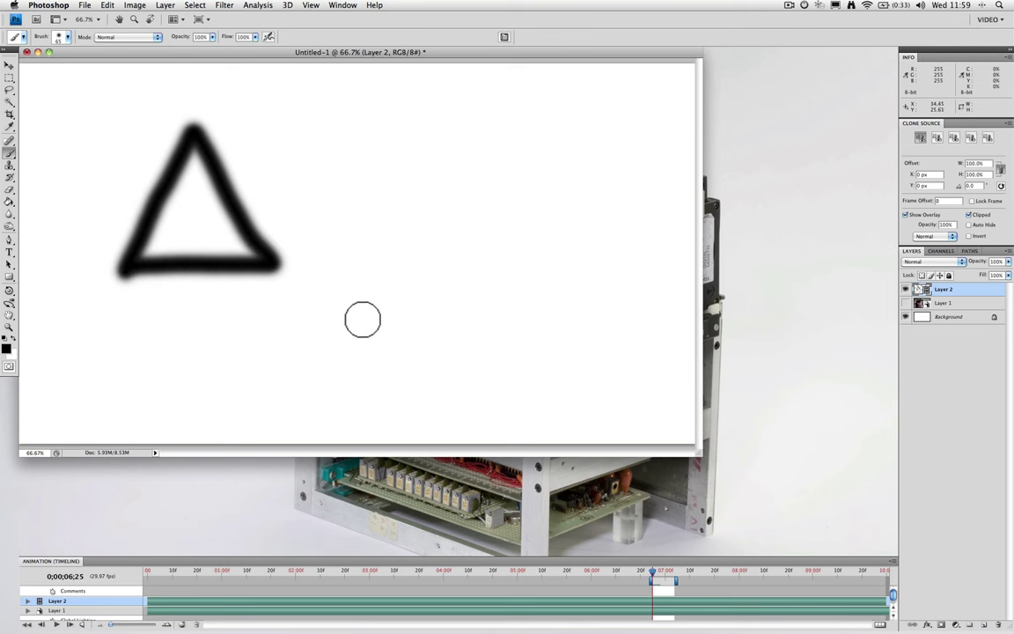
Step: At frame 6;25, apply Lock All to Layer 1, reactivate Layer 2, and hide the footage again
{"action": "key", "text": "Right"}
{"action": "key", "text": "Right"}
{"action": "left_click", "coordinate": [905, 303]}
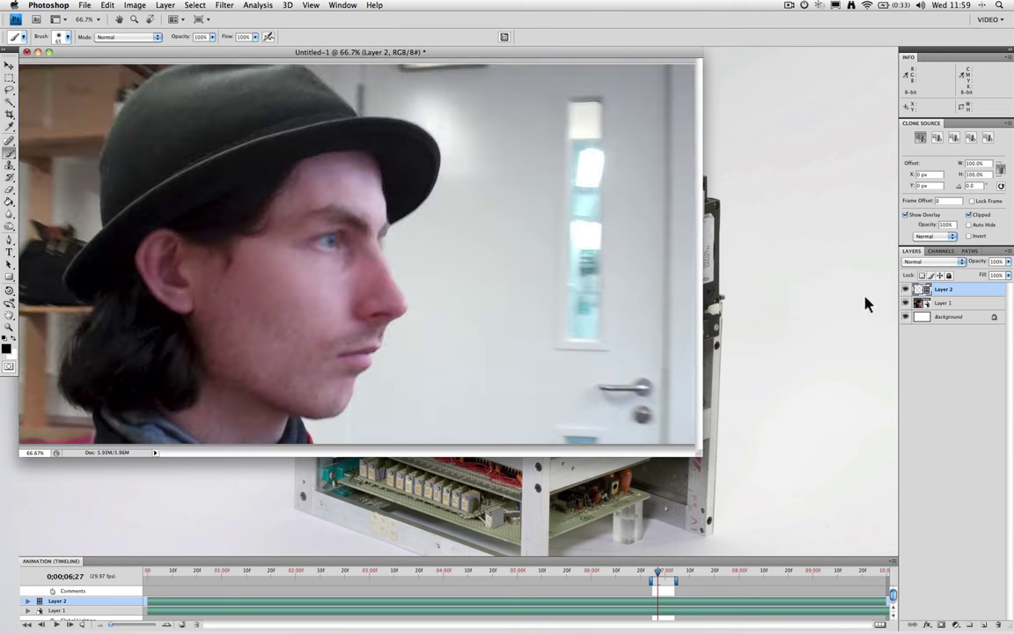
{"action": "left_click_drag", "start_coordinate": [659, 571], "coordinate": [649, 571]}
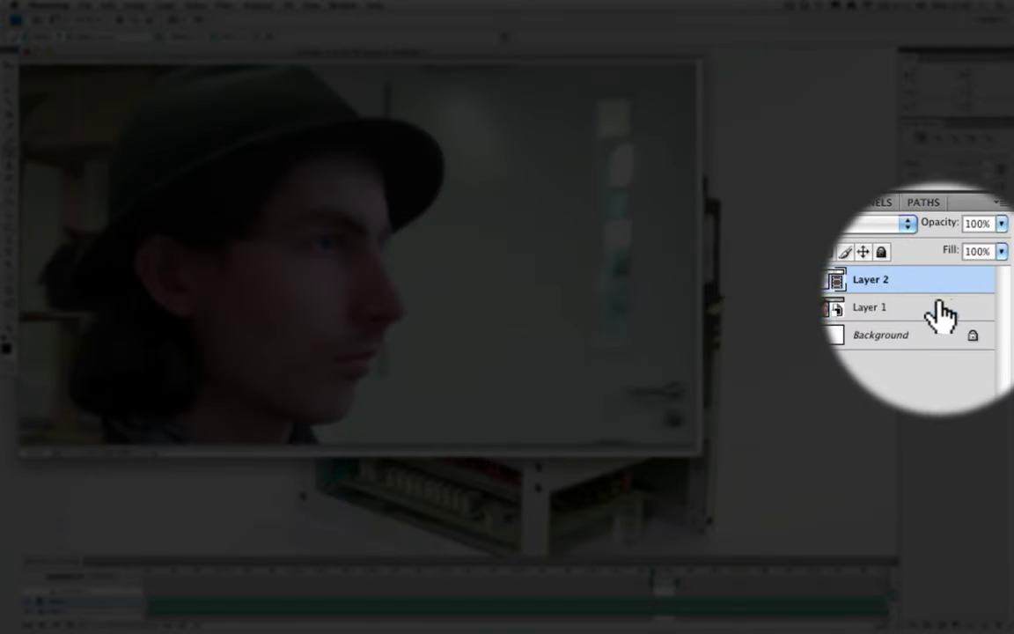
{"action": "left_click", "coordinate": [977, 303]}
{"action": "left_click", "coordinate": [896, 274]}
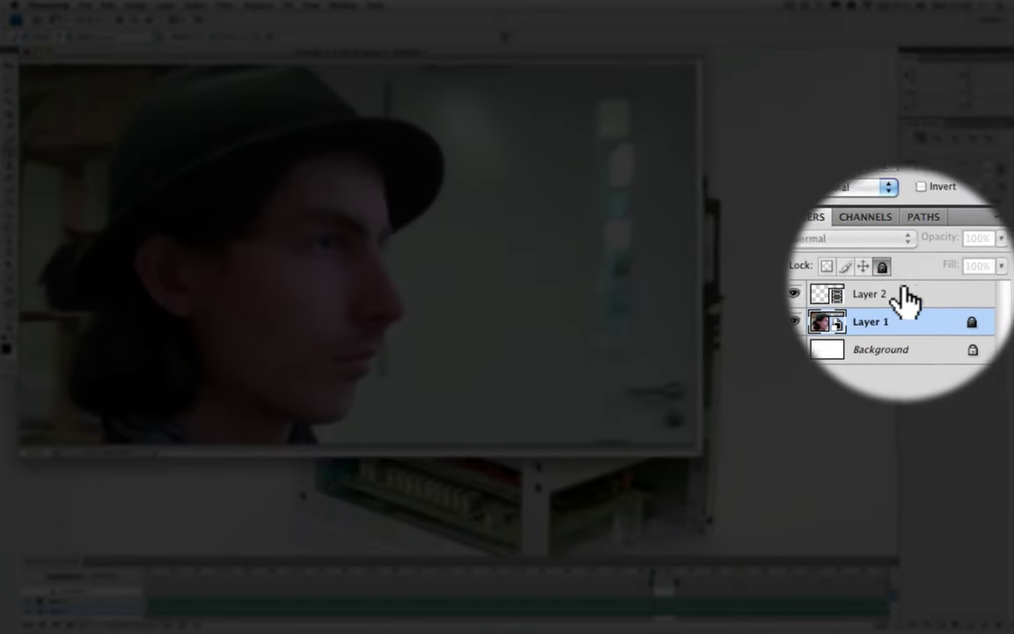
{"action": "left_click", "coordinate": [937, 290]}
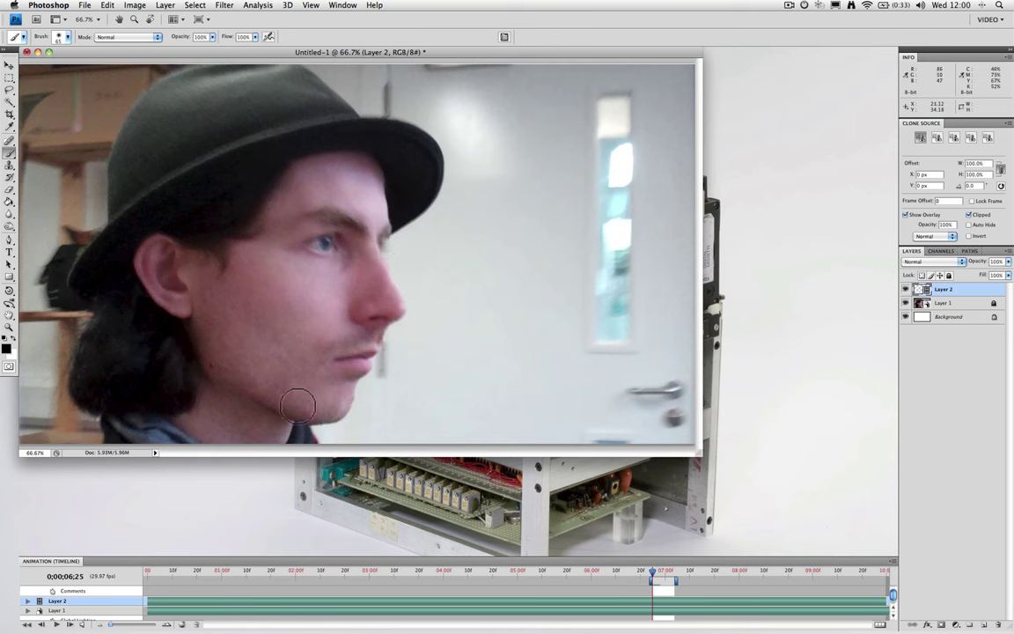
{"action": "left_click", "coordinate": [906, 303]}
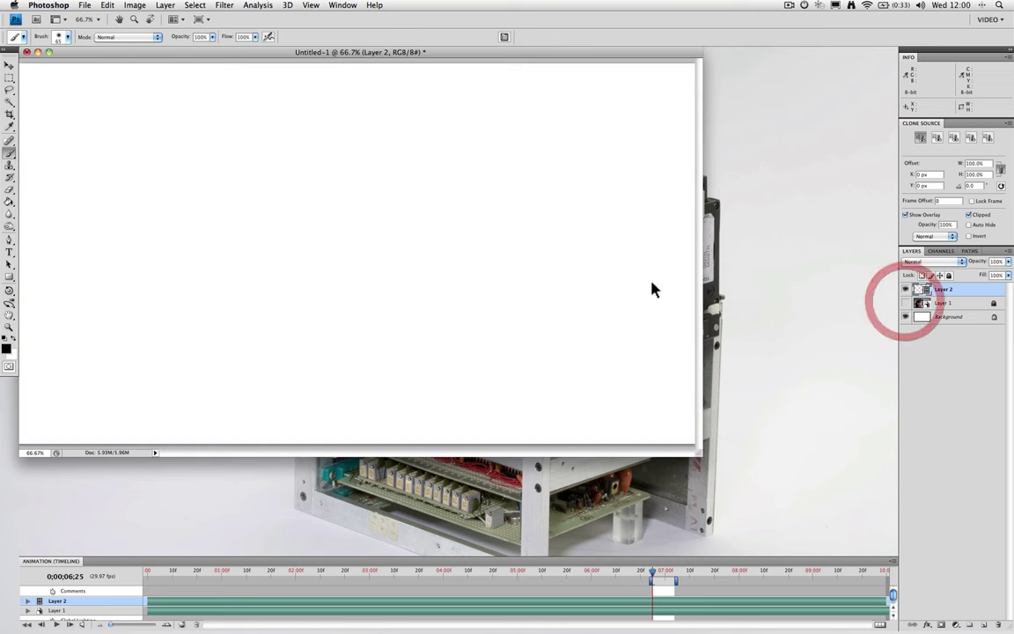
Step: Paint a test spiral on Layer 2, then select all and delete it from the frame
{"action": "mouse_move", "coordinate": [391, 174]}
{"action": "left_mouse_down"}
{"action": "mouse_move", "coordinate": [331, 232]}
{"action": "mouse_move", "coordinate": [336, 307]}
{"action": "mouse_move", "coordinate": [442, 349]}
{"action": "mouse_move", "coordinate": [525, 298]}
{"action": "mouse_move", "coordinate": [515, 217]}
{"action": "mouse_move", "coordinate": [441, 219]}
{"action": "left_mouse_up"}
{"action": "key", "text": "super+a"}
{"action": "key", "text": "super+d"}
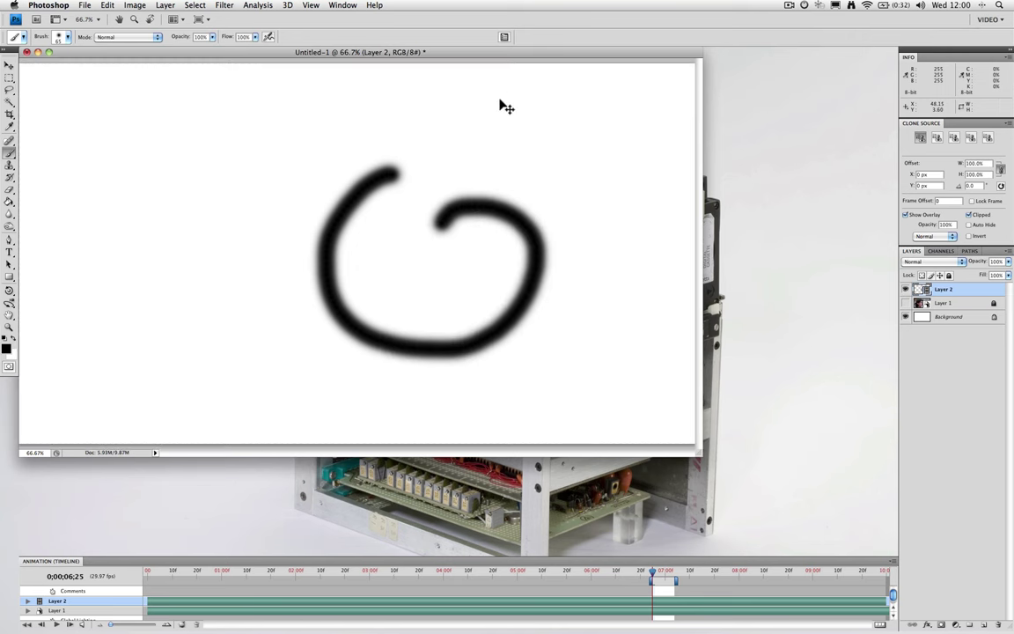
{"action": "key", "text": "super+a"}
{"action": "key", "text": "Delete"}
Step: Deselect, then give the brush tip a 108° angle, 28% roundness and 17 px diameter
{"action": "key", "text": "super+d"}
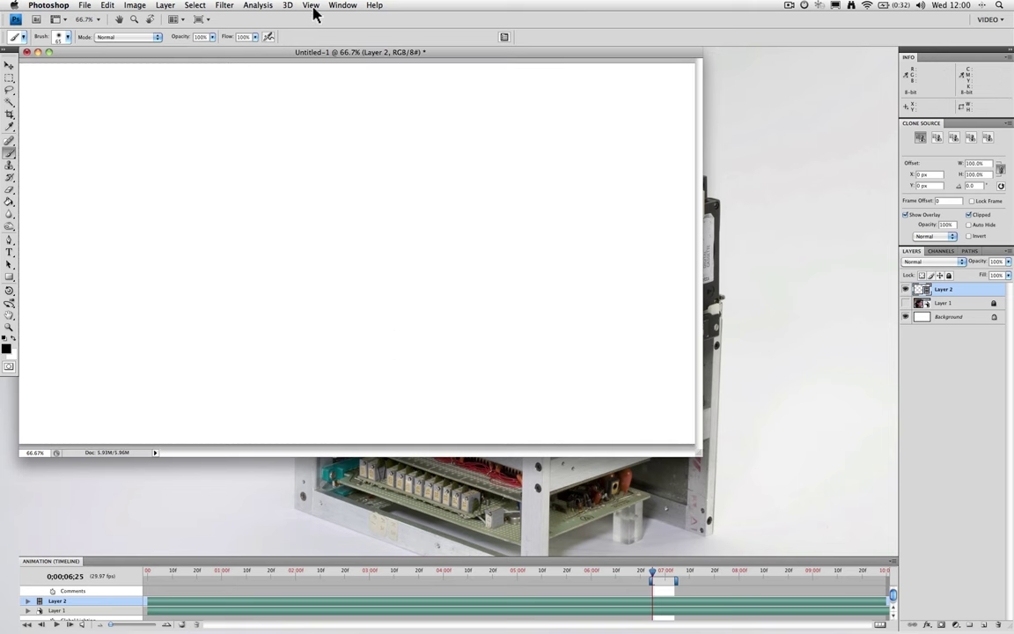
{"action": "left_click", "coordinate": [339, 7]}
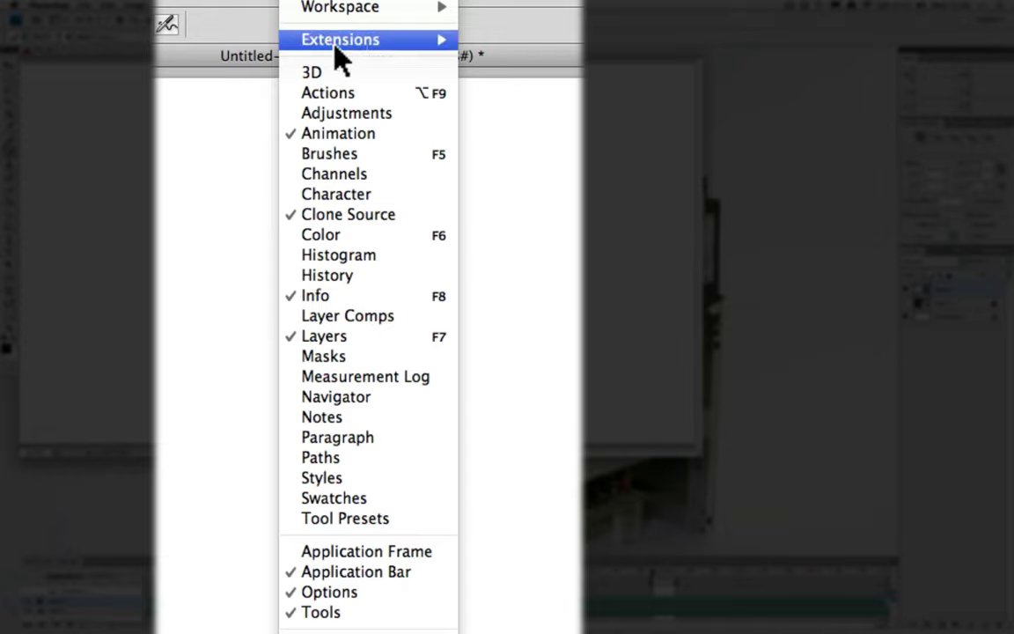
{"action": "left_click", "coordinate": [371, 156]}
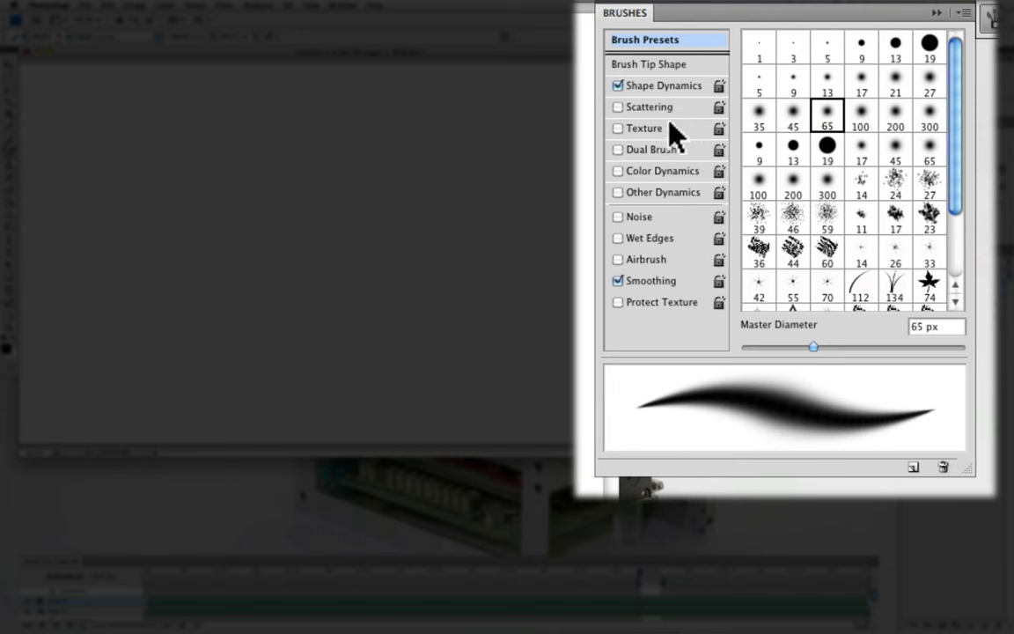
{"action": "left_click", "coordinate": [662, 86]}
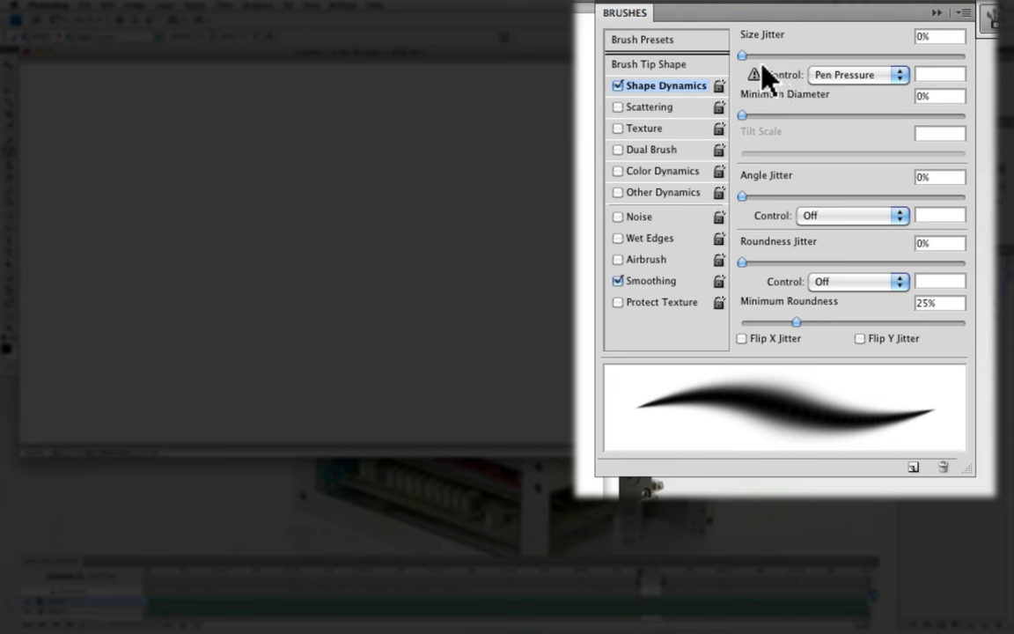
{"action": "left_click", "coordinate": [678, 65]}
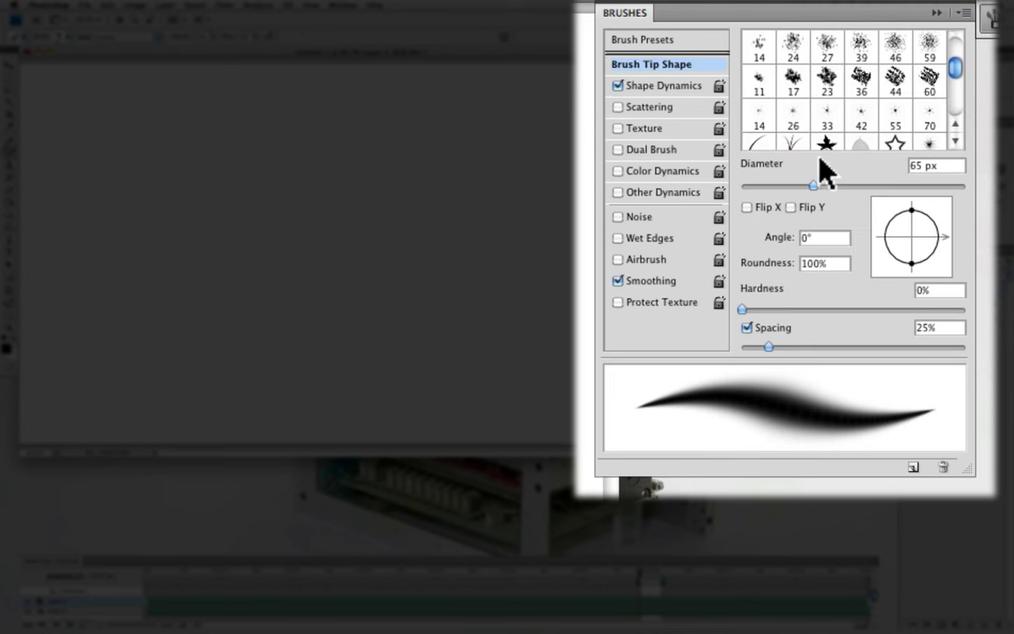
{"action": "mouse_move", "coordinate": [904, 206]}
{"action": "left_mouse_down"}
{"action": "mouse_move", "coordinate": [937, 227]}
{"action": "mouse_move", "coordinate": [915, 227]}
{"action": "left_mouse_up"}
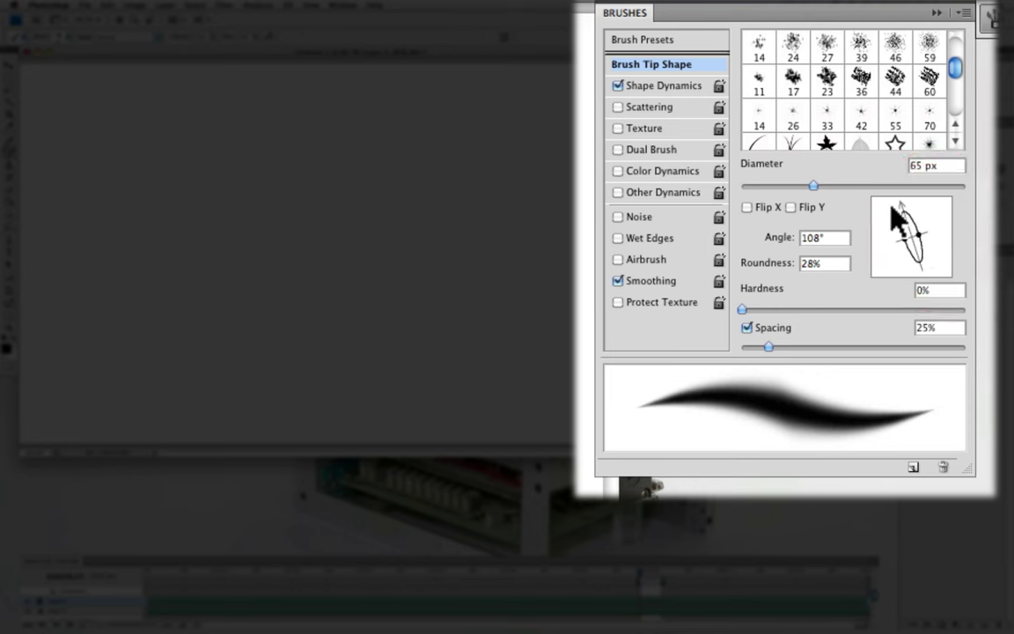
{"action": "left_click", "coordinate": [813, 185]}
{"action": "left_click_drag", "start_coordinate": [814, 186], "coordinate": [760, 186]}
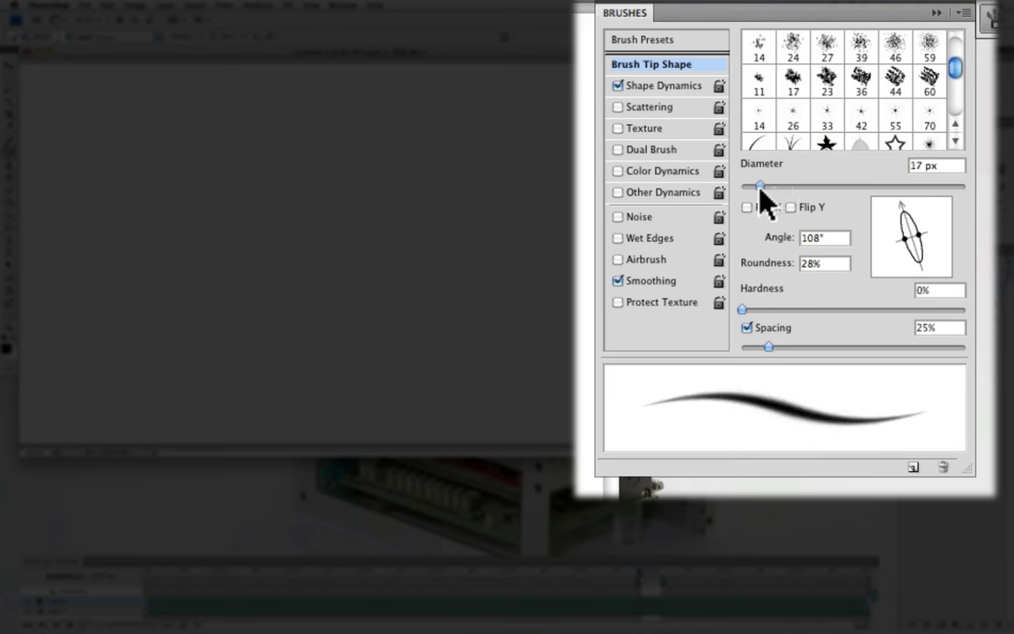
Step: Set Shape Dynamics to 11% size jitter, 11% minimum diameter, 44% angle and 56% roundness jitter
{"action": "left_click", "coordinate": [674, 87]}
{"action": "left_click_drag", "start_coordinate": [747, 55], "coordinate": [768, 56]}
{"action": "left_click_drag", "start_coordinate": [756, 115], "coordinate": [765, 115]}
{"action": "mouse_move", "coordinate": [748, 195]}
{"action": "left_mouse_down"}
{"action": "mouse_move", "coordinate": [875, 199]}
{"action": "mouse_move", "coordinate": [840, 199]}
{"action": "left_mouse_up"}
{"action": "mouse_move", "coordinate": [782, 261]}
{"action": "left_mouse_down"}
{"action": "mouse_move", "coordinate": [699, 255]}
{"action": "mouse_move", "coordinate": [832, 263]}
{"action": "mouse_move", "coordinate": [866, 212]}
{"action": "mouse_move", "coordinate": [865, 262]}
{"action": "left_mouse_up"}
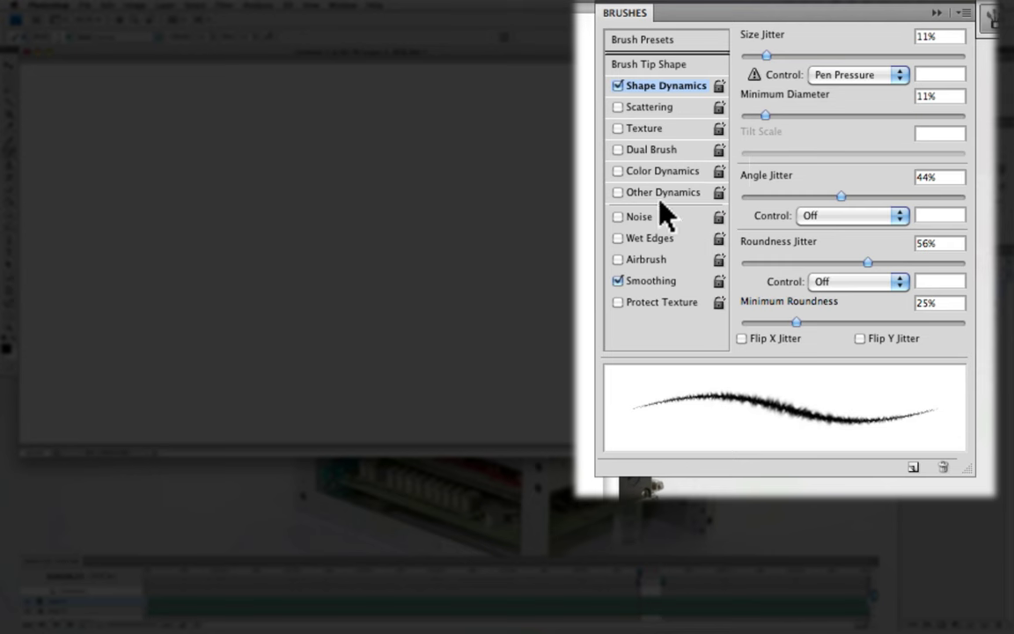
Step: Turn on Noise and Airbrush and lower size jitter to 3%, undoing each test stroke
{"action": "left_click", "coordinate": [637, 217]}
{"action": "mouse_move", "coordinate": [401, 138]}
{"action": "left_mouse_down"}
{"action": "mouse_move", "coordinate": [309, 191]}
{"action": "mouse_move", "coordinate": [549, 169]}
{"action": "mouse_move", "coordinate": [548, 209]}
{"action": "left_mouse_up"}
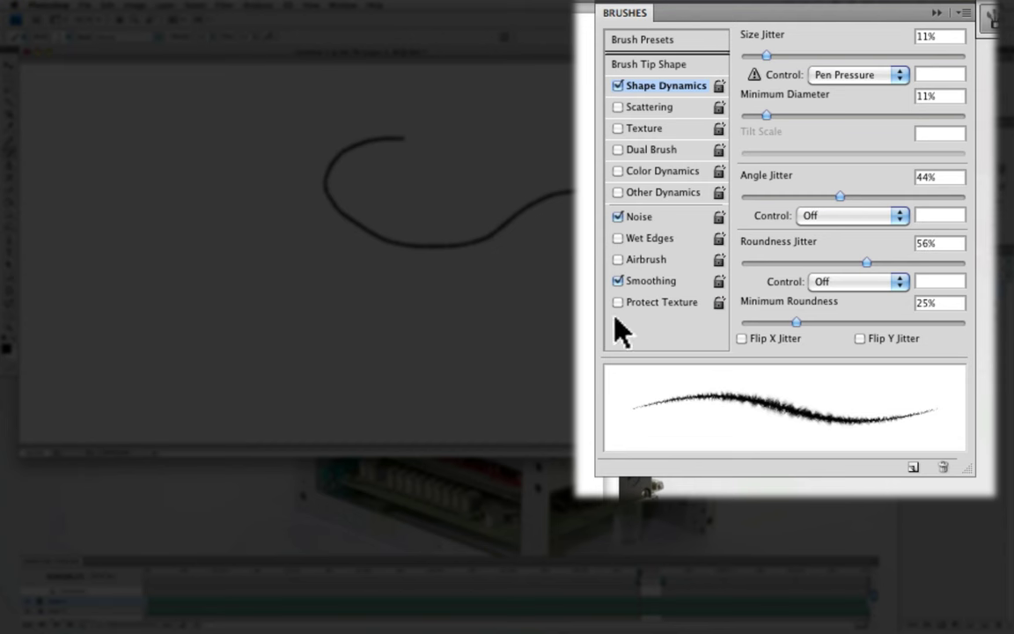
{"action": "key", "text": "super+z"}
{"action": "left_click_drag", "start_coordinate": [768, 52], "coordinate": [749, 55]}
{"action": "left_click_drag", "start_coordinate": [515, 161], "coordinate": [379, 164]}
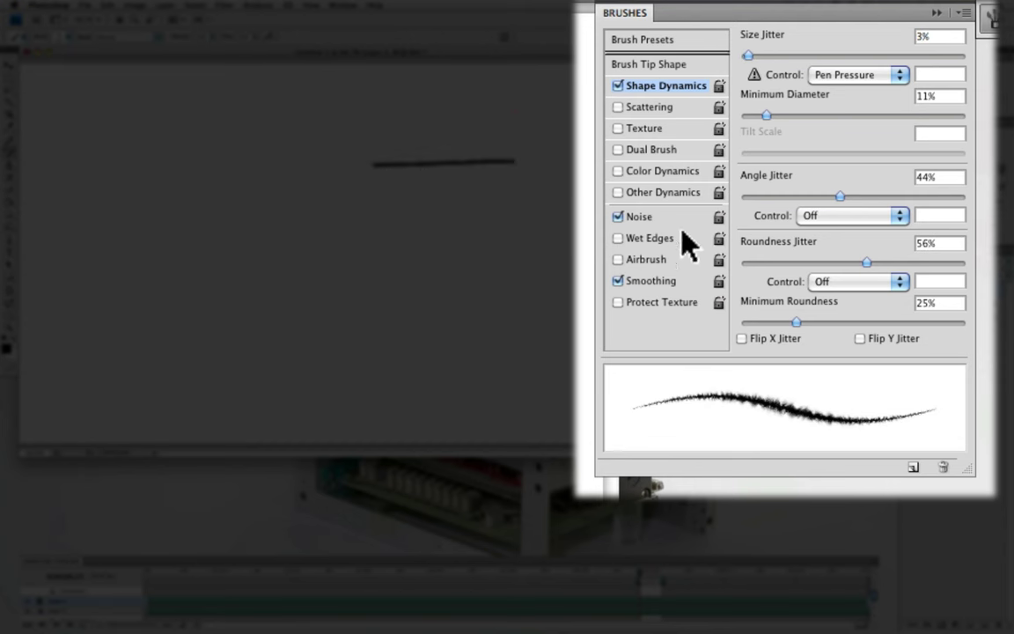
{"action": "key", "text": "super+z"}
{"action": "left_click", "coordinate": [635, 259]}
{"action": "left_click_drag", "start_coordinate": [535, 153], "coordinate": [306, 155]}
{"action": "key", "text": "super+z"}
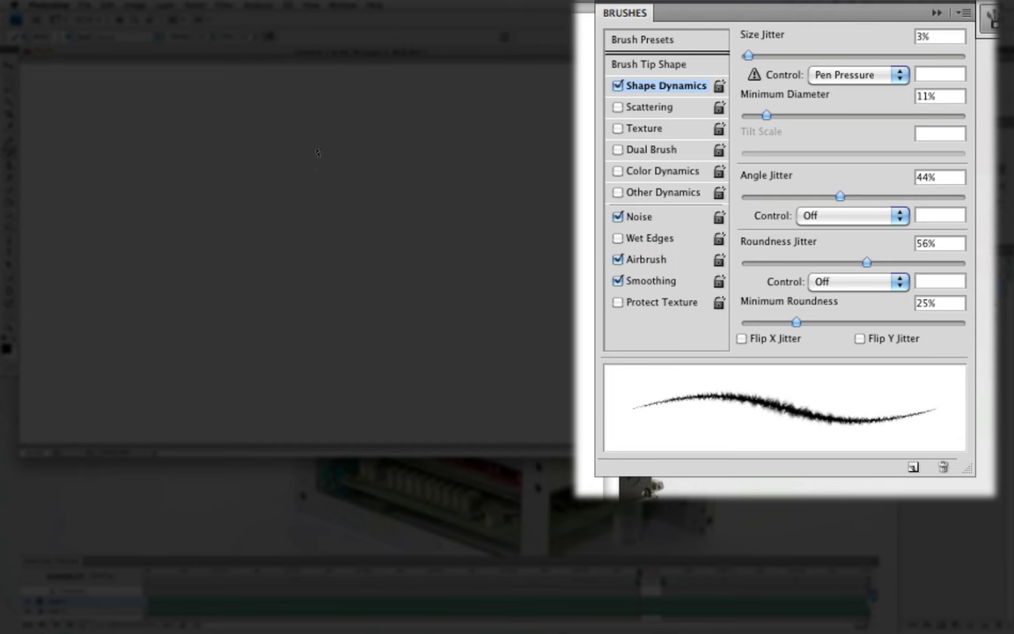
Step: Lower angle jitter to 4% and enable Color Dynamics with 33% foreground/background jitter
{"action": "left_click", "coordinate": [666, 66]}
{"action": "left_click", "coordinate": [666, 85]}
{"action": "left_click_drag", "start_coordinate": [836, 196], "coordinate": [701, 203]}
{"action": "left_click_drag", "start_coordinate": [571, 145], "coordinate": [440, 147]}
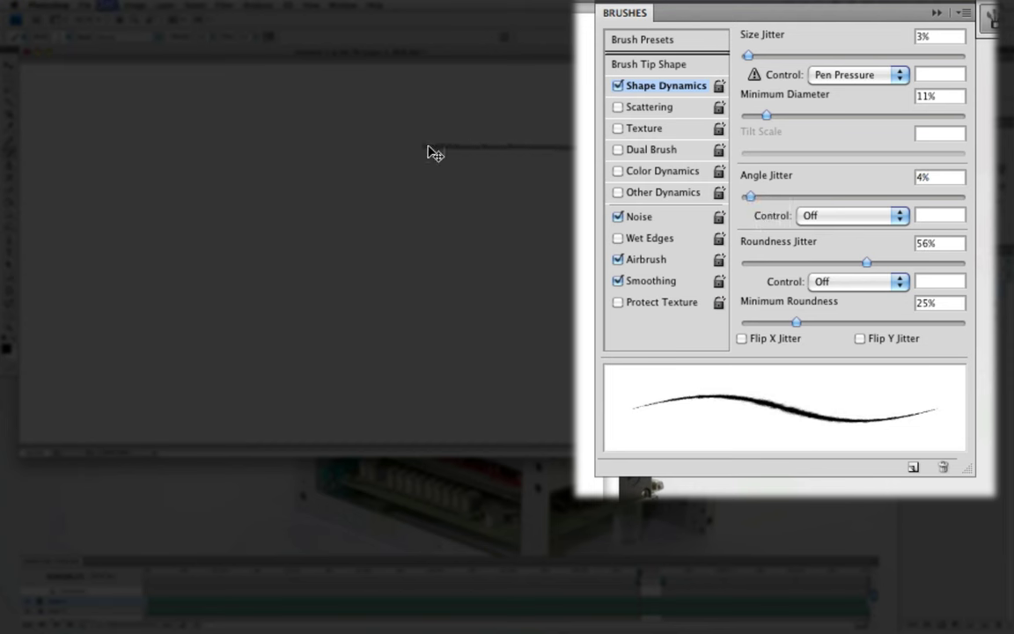
{"action": "key", "text": "super+z"}
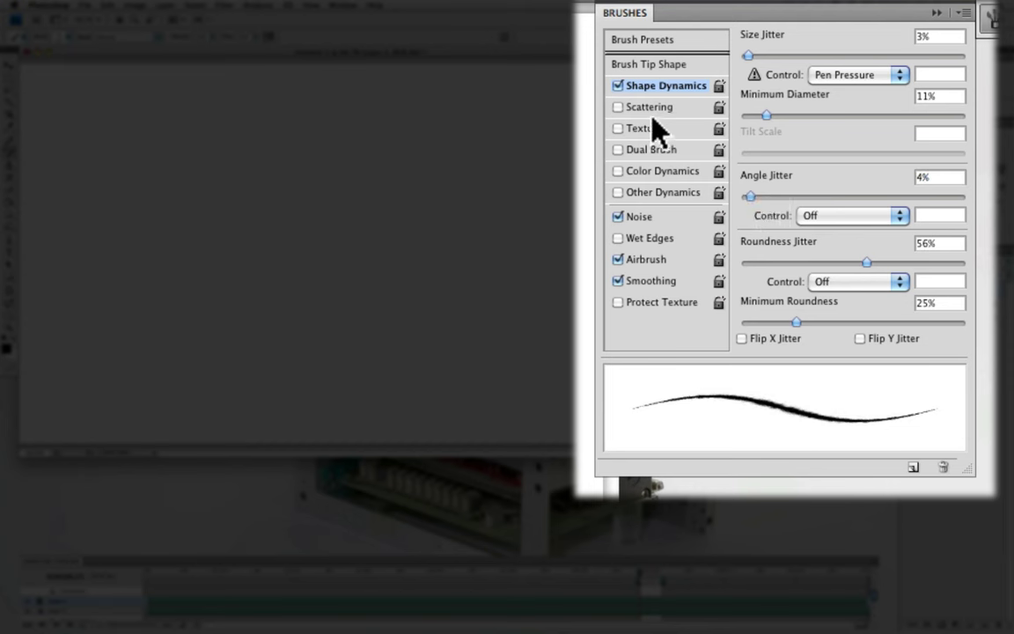
{"action": "left_click", "coordinate": [670, 173]}
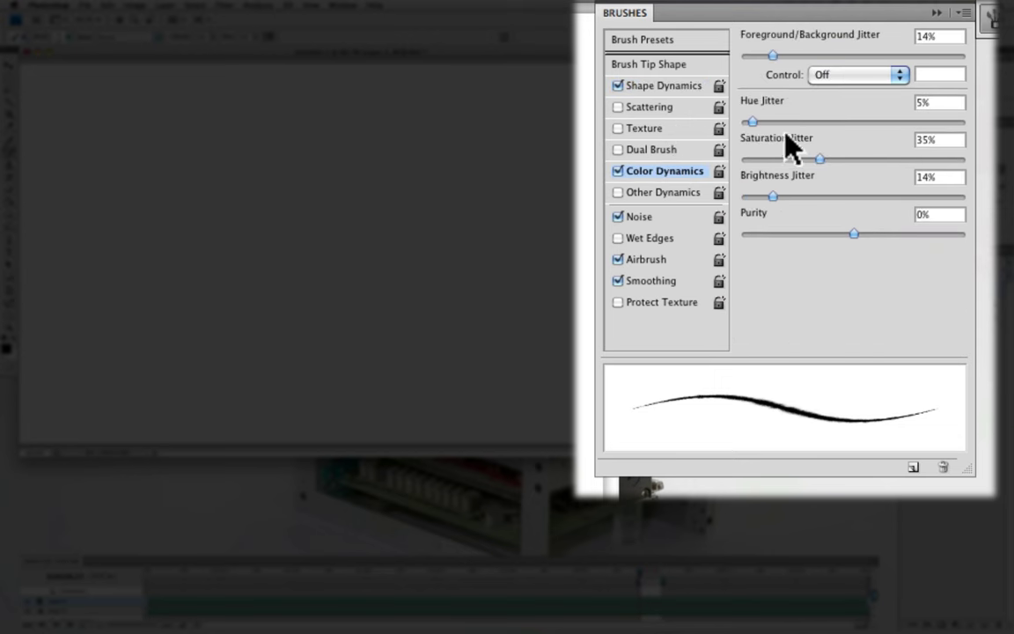
{"action": "left_click_drag", "start_coordinate": [775, 54], "coordinate": [815, 54]}
{"action": "left_click_drag", "start_coordinate": [538, 135], "coordinate": [317, 152]}
{"action": "key", "text": "super+z"}
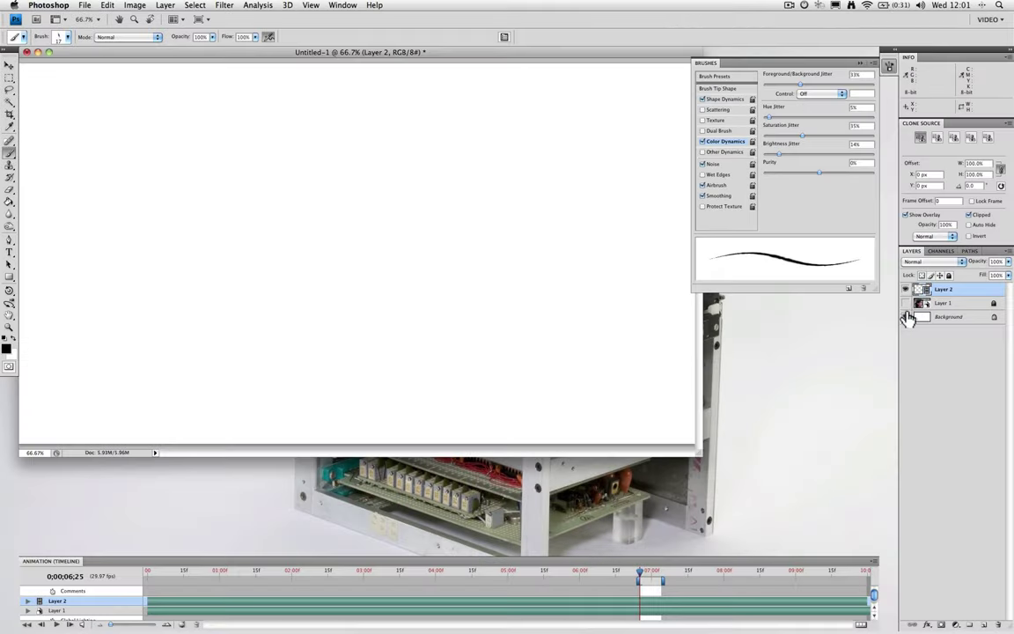
Step: Show the footage and trace the jaw, ear, lips, nose and eye on Layer 2, undoing bad strokes
{"action": "left_click", "coordinate": [905, 303]}
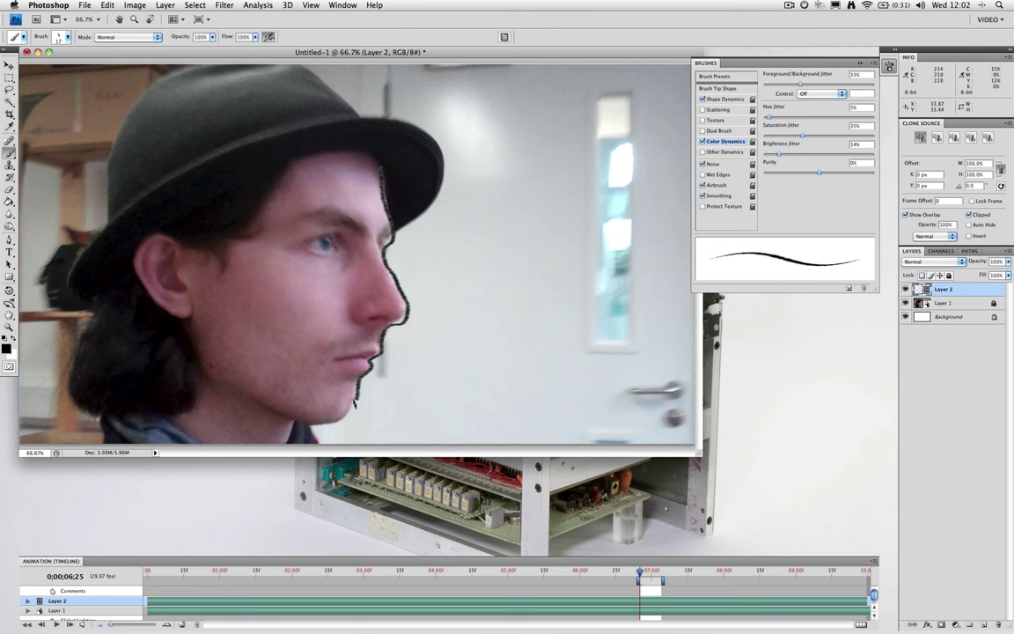
{"action": "left_click_drag", "start_coordinate": [333, 423], "coordinate": [318, 429]}
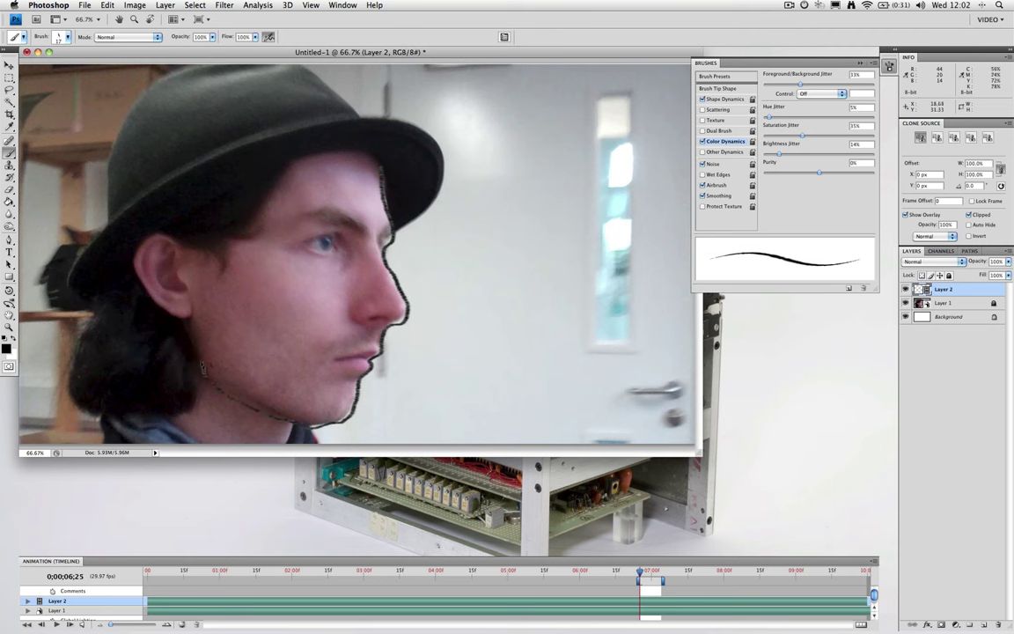
{"action": "mouse_move", "coordinate": [181, 250]}
{"action": "left_mouse_down"}
{"action": "mouse_move", "coordinate": [162, 225]}
{"action": "mouse_move", "coordinate": [134, 233]}
{"action": "left_mouse_up"}
{"action": "key", "text": "super+z"}
{"action": "key", "text": "super+z"}
{"action": "left_click_drag", "start_coordinate": [372, 362], "coordinate": [348, 295]}
{"action": "key", "text": "super+z"}
{"action": "key", "text": "super+z"}
{"action": "key", "text": "super+z"}
{"action": "mouse_move", "coordinate": [335, 236]}
{"action": "left_mouse_down"}
{"action": "mouse_move", "coordinate": [291, 215]}
{"action": "mouse_move", "coordinate": [327, 249]}
{"action": "left_mouse_up"}
{"action": "key", "text": "super+z"}
{"action": "key", "text": "super+z"}
{"action": "key", "text": "super+z"}
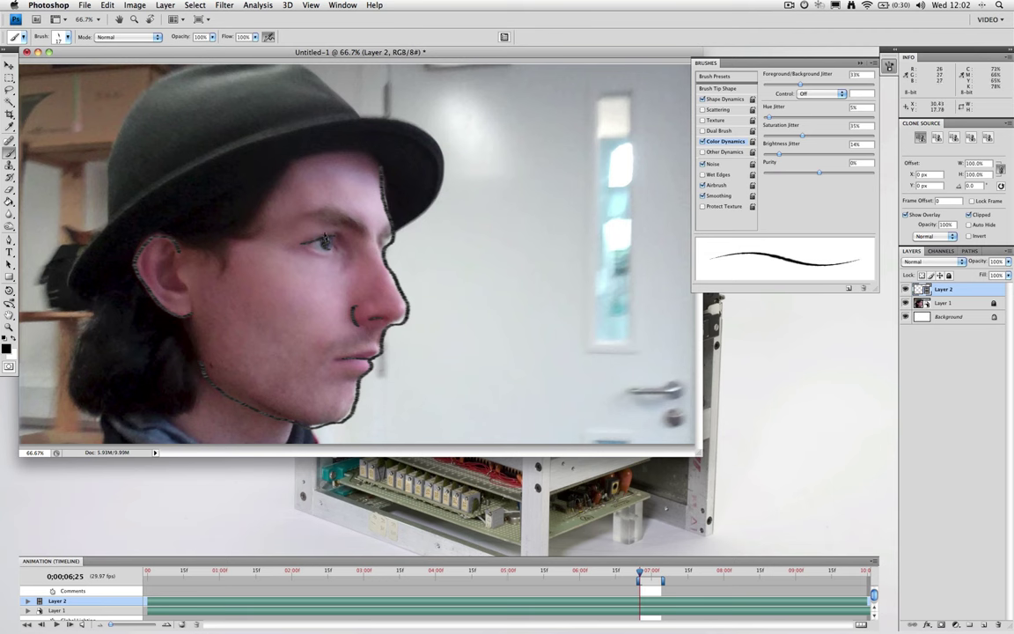
{"action": "mouse_move", "coordinate": [335, 239]}
{"action": "left_mouse_down"}
{"action": "mouse_move", "coordinate": [321, 248]}
{"action": "mouse_move", "coordinate": [356, 222]}
{"action": "left_mouse_up"}
{"action": "key", "text": "super+z"}
{"action": "key", "text": "super+z"}
{"action": "key", "text": "super+z"}
{"action": "key", "text": "super+z"}
{"action": "key", "text": "super+z"}
Step: Toggle the footage layer to check the drawing, then advance to frame 6;26
{"action": "left_click", "coordinate": [906, 303]}
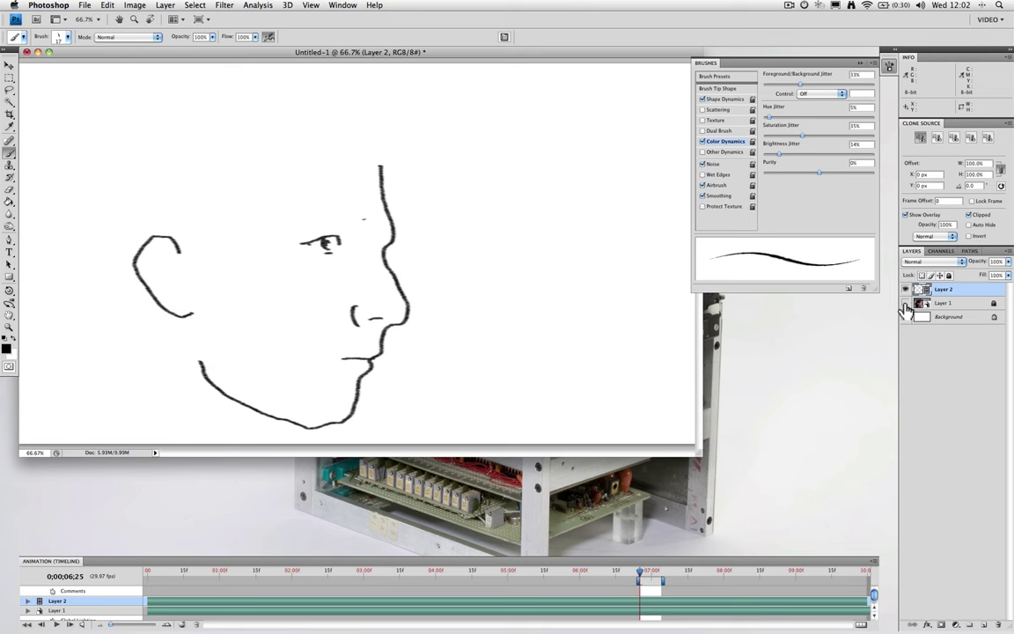
{"action": "left_click", "coordinate": [906, 303]}
{"action": "left_click", "coordinate": [906, 304]}
{"action": "left_click", "coordinate": [906, 304]}
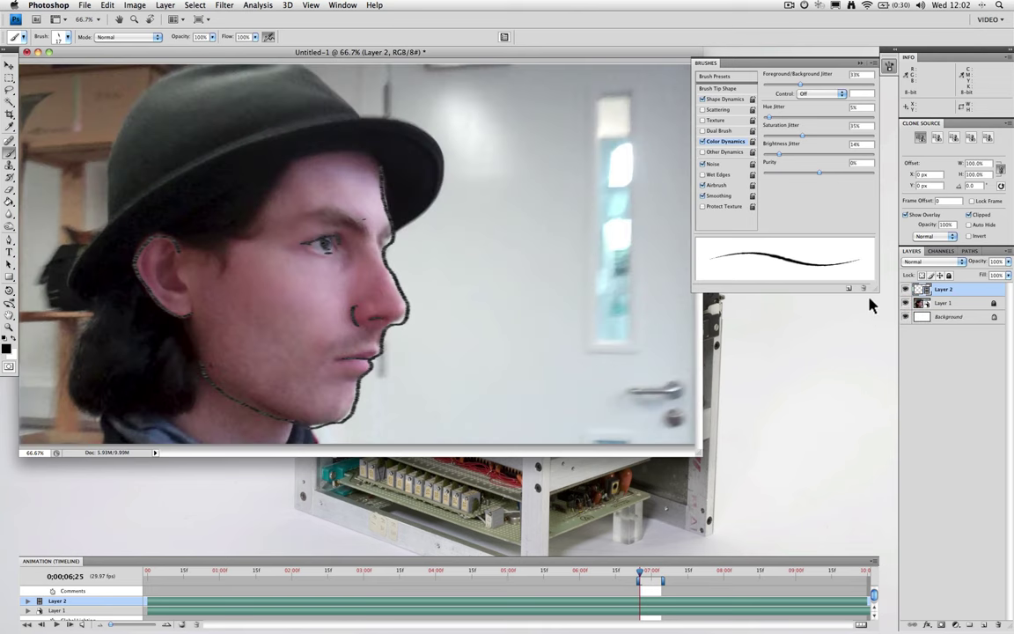
{"action": "key", "text": "Right"}
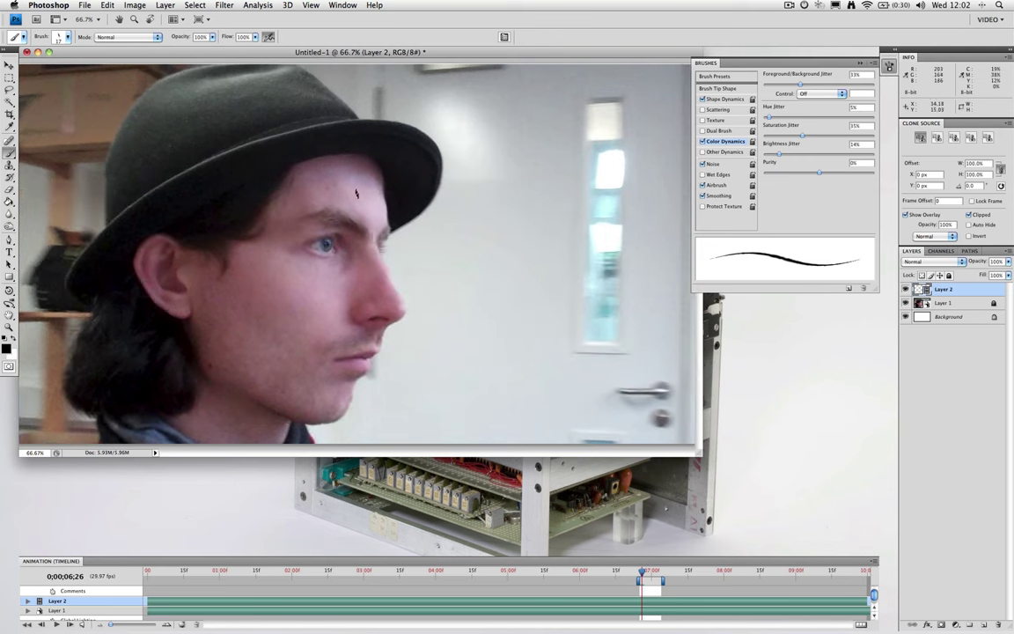
Step: Trace the hair edge, jaw line, eye and iris, nostril and lips on frame 6;26
{"action": "left_click_drag", "start_coordinate": [381, 174], "coordinate": [388, 231]}
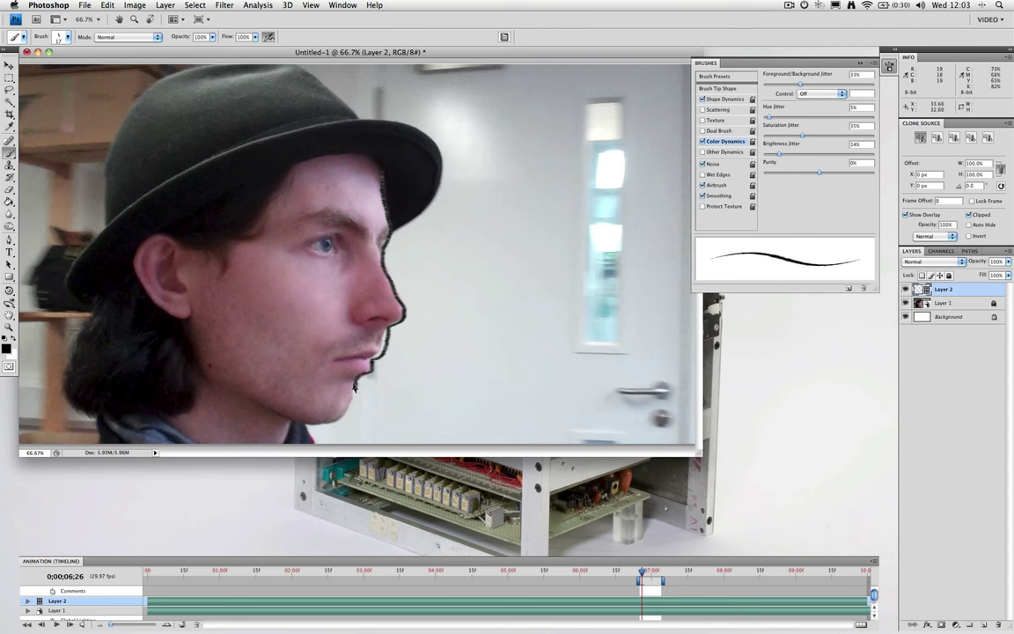
{"action": "left_click_drag", "start_coordinate": [334, 420], "coordinate": [299, 423]}
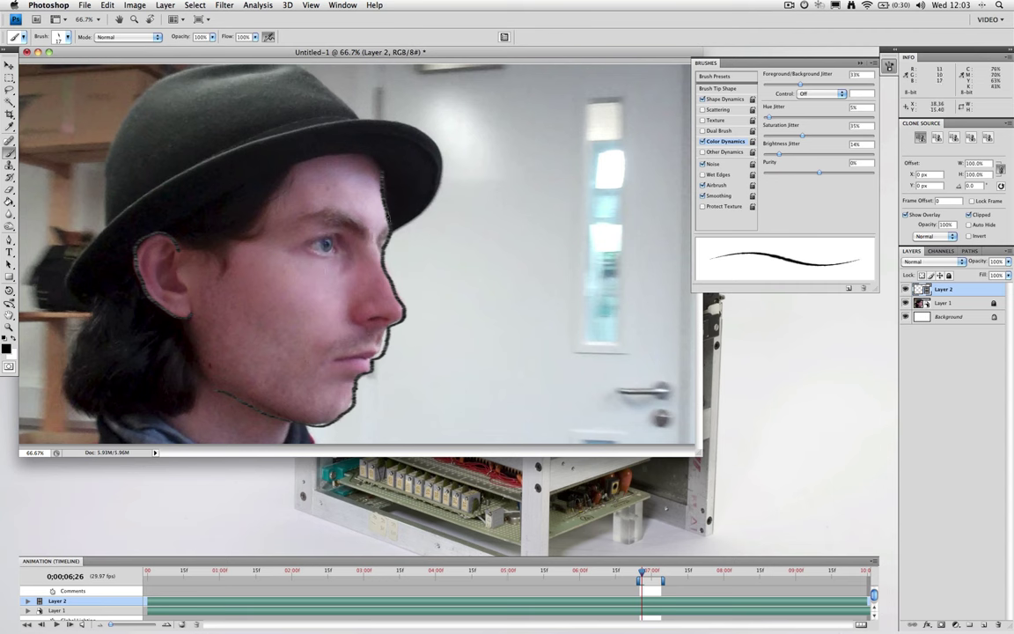
{"action": "left_click", "coordinate": [300, 213]}
{"action": "left_click", "coordinate": [297, 213]}
{"action": "left_click", "coordinate": [297, 240]}
{"action": "left_click", "coordinate": [324, 246]}
{"action": "left_click", "coordinate": [321, 246]}
{"action": "left_click", "coordinate": [365, 310]}
{"action": "left_click", "coordinate": [375, 357]}
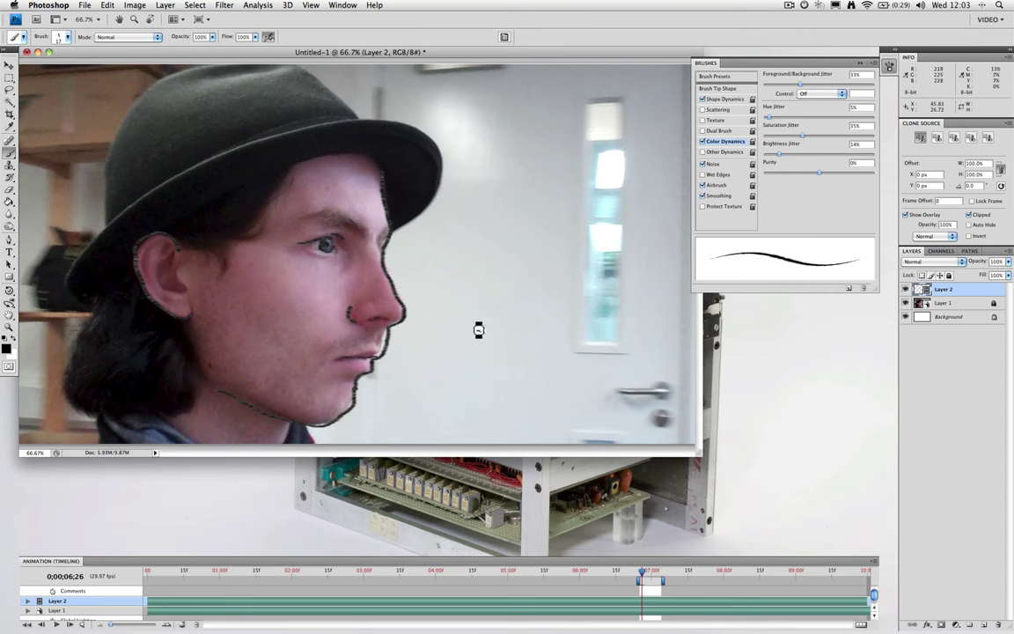
Step: Flip between frames 6;25 and 6;26 with and without footage to compare the drawings
{"action": "key", "text": "Left"}
{"action": "key", "text": "Right"}
{"action": "key", "text": "Left"}
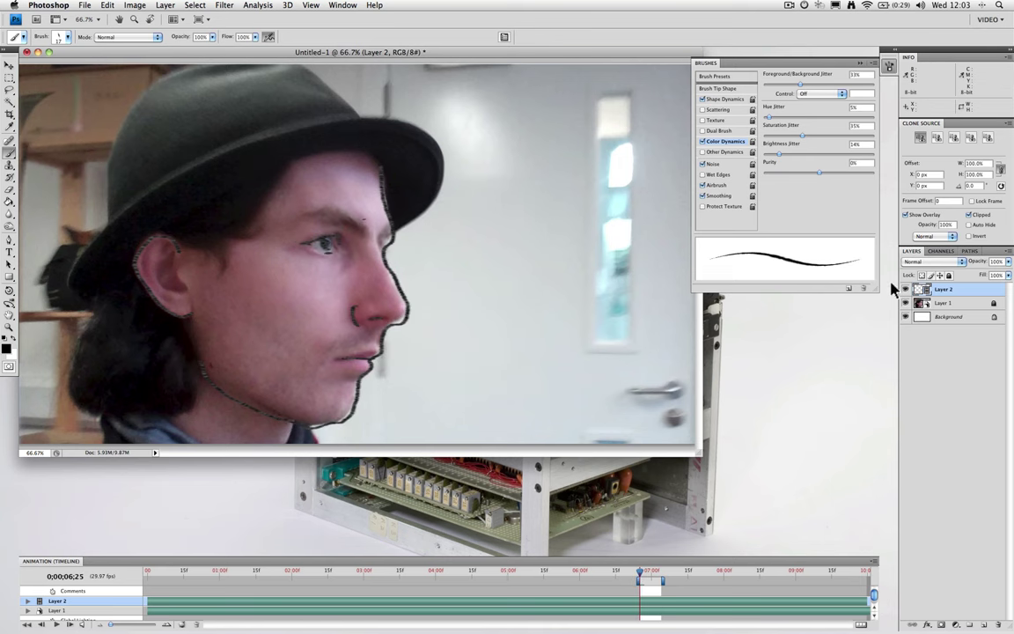
{"action": "left_click", "coordinate": [906, 303]}
{"action": "key", "text": "Left"}
{"action": "key", "text": "Right"}
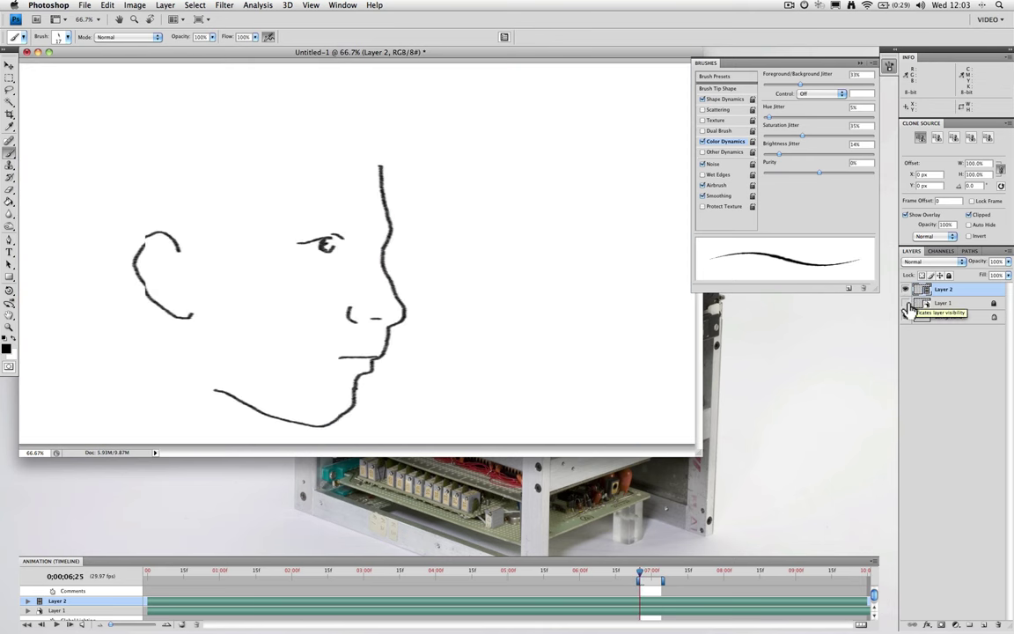
{"action": "key", "text": "Left"}
{"action": "key", "text": "Right"}
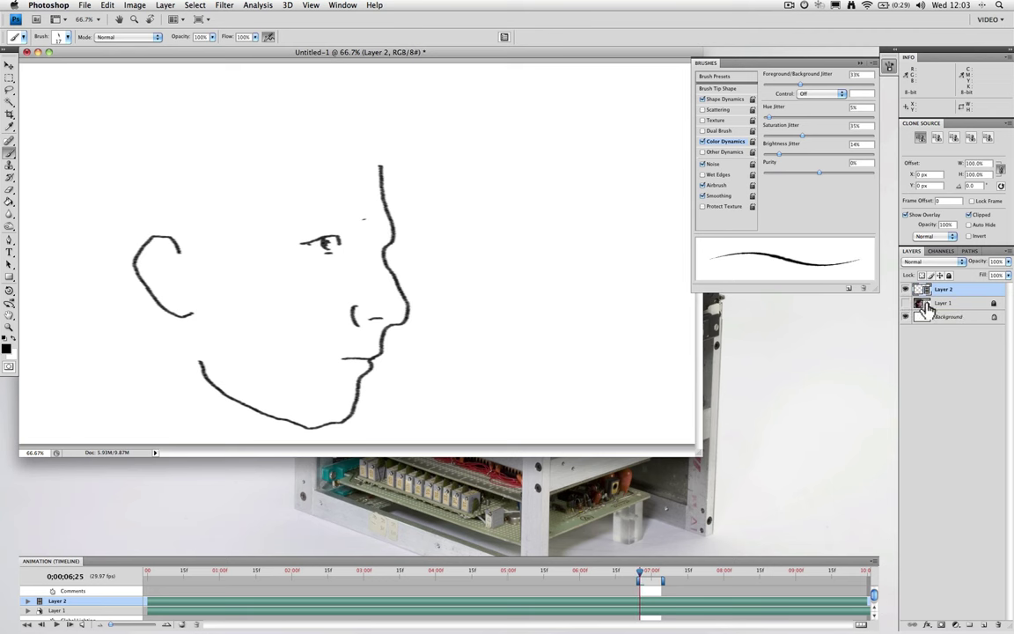
{"action": "left_click", "coordinate": [918, 301]}
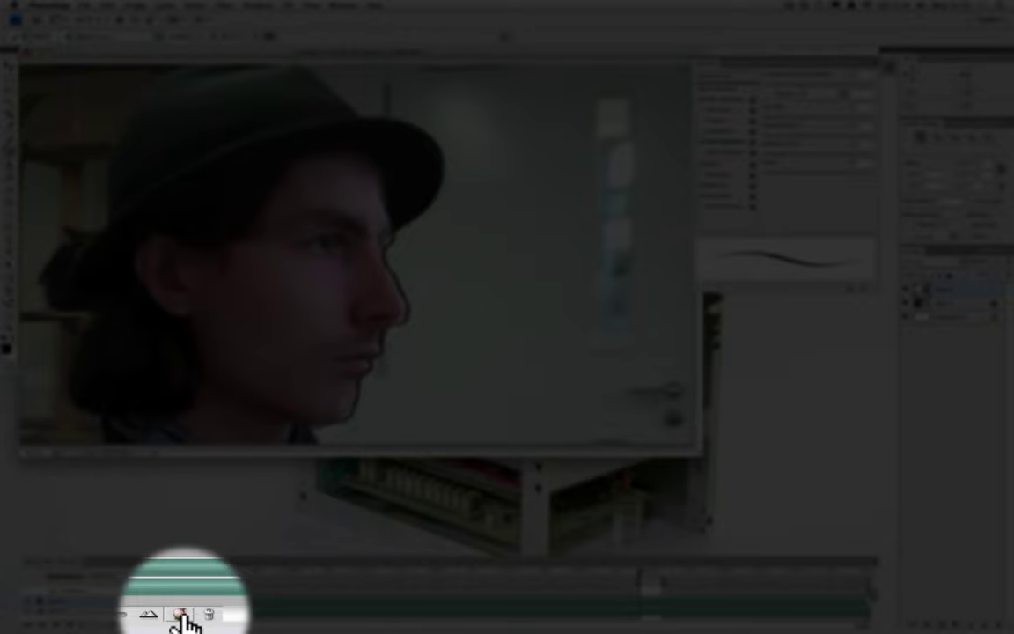
{"action": "left_click", "coordinate": [182, 624]}
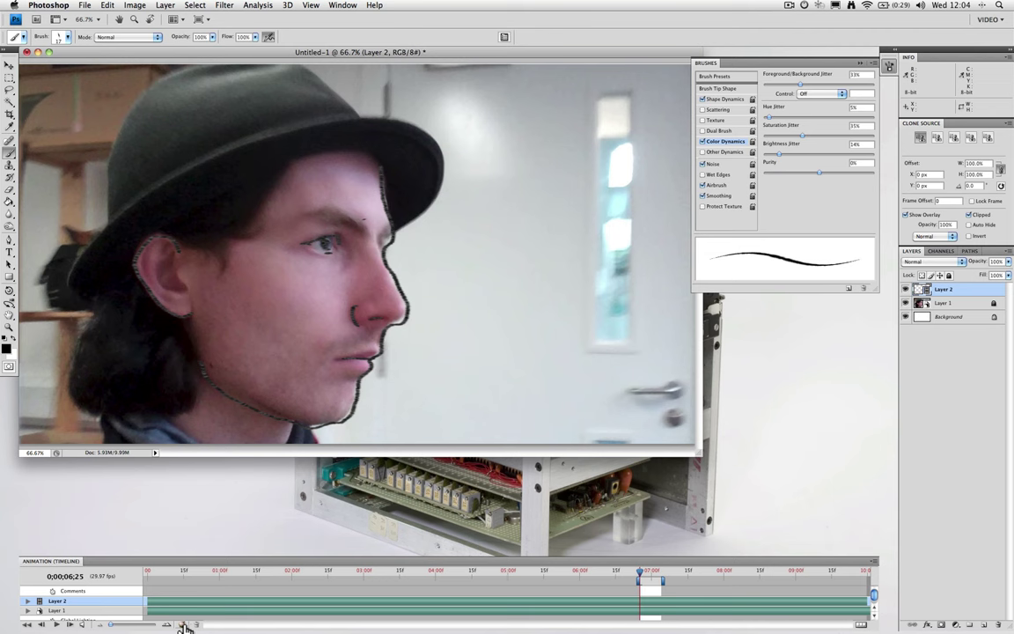
{"action": "left_click", "coordinate": [183, 625]}
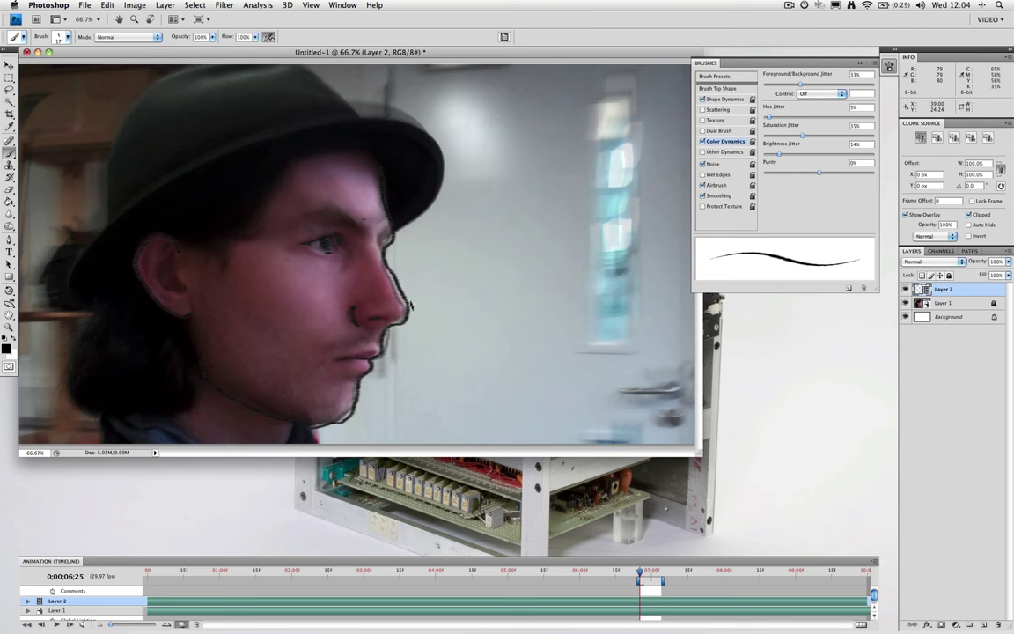
{"action": "key", "text": "Right"}
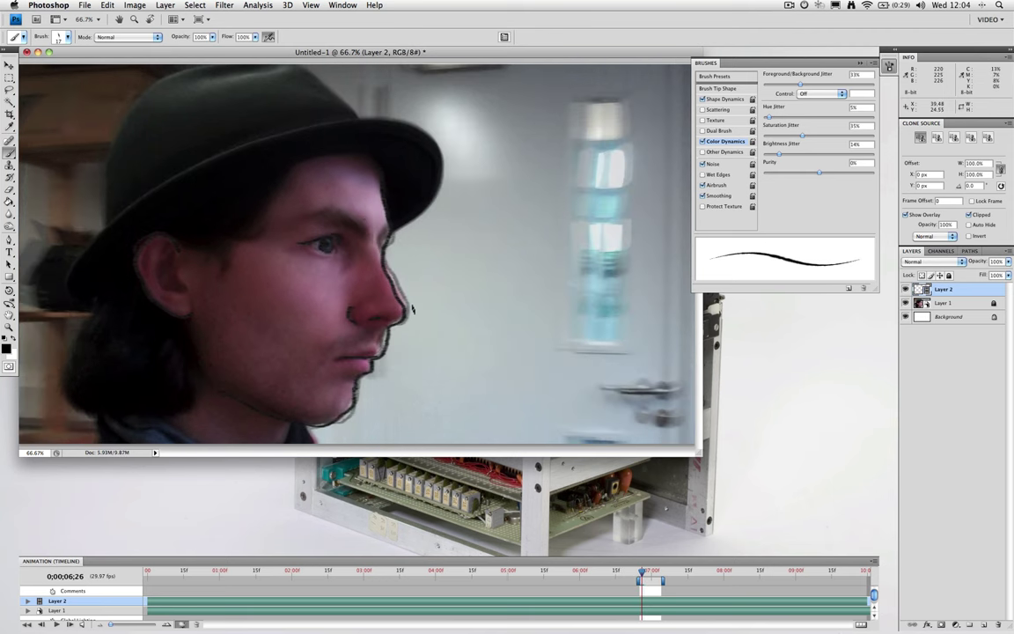
{"action": "key", "text": "Left"}
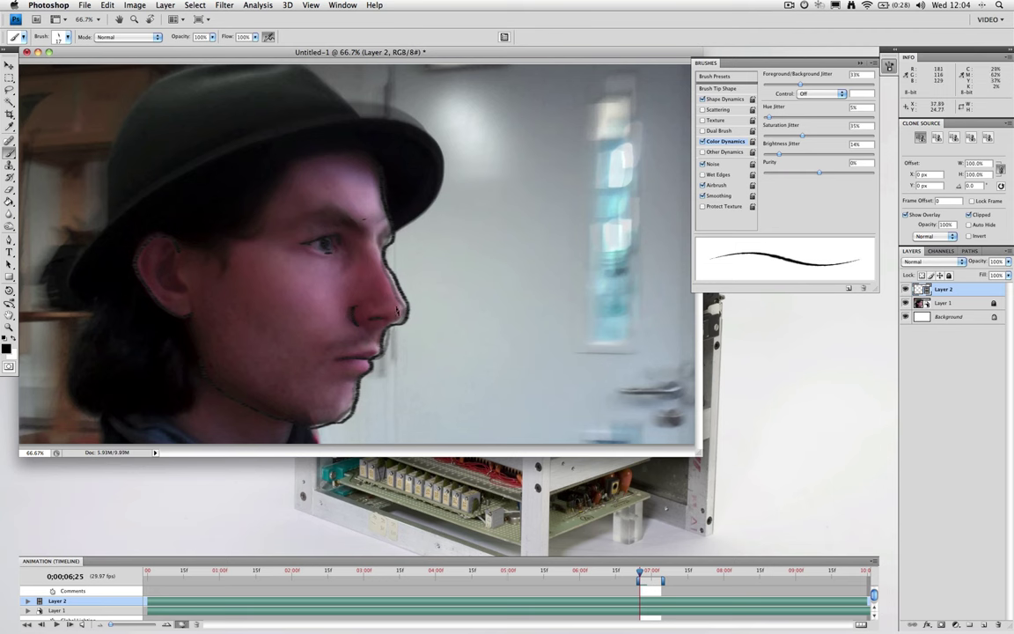
{"action": "key", "text": "Right"}
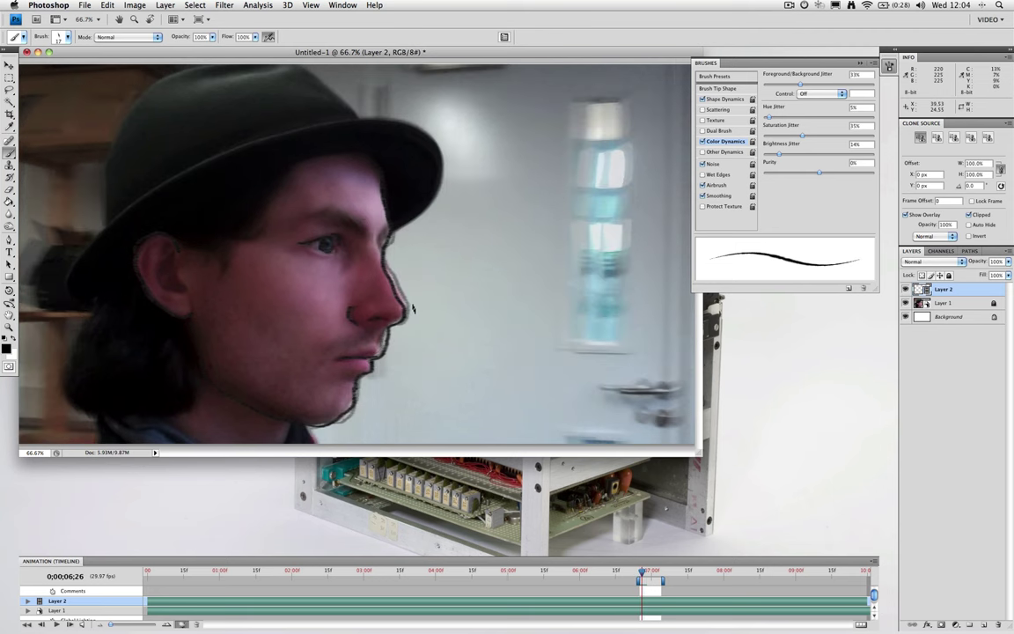
{"action": "key", "text": "Left"}
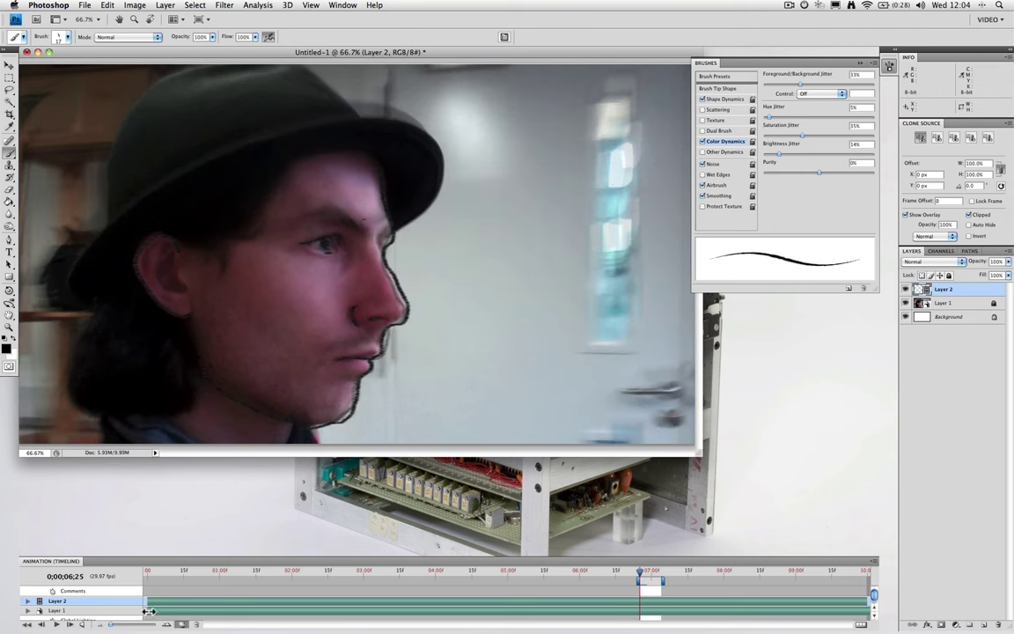
{"action": "left_click", "coordinate": [181, 625]}
{"action": "left_click", "coordinate": [181, 624]}
{"action": "left_click", "coordinate": [181, 624]}
{"action": "left_click", "coordinate": [182, 624]}
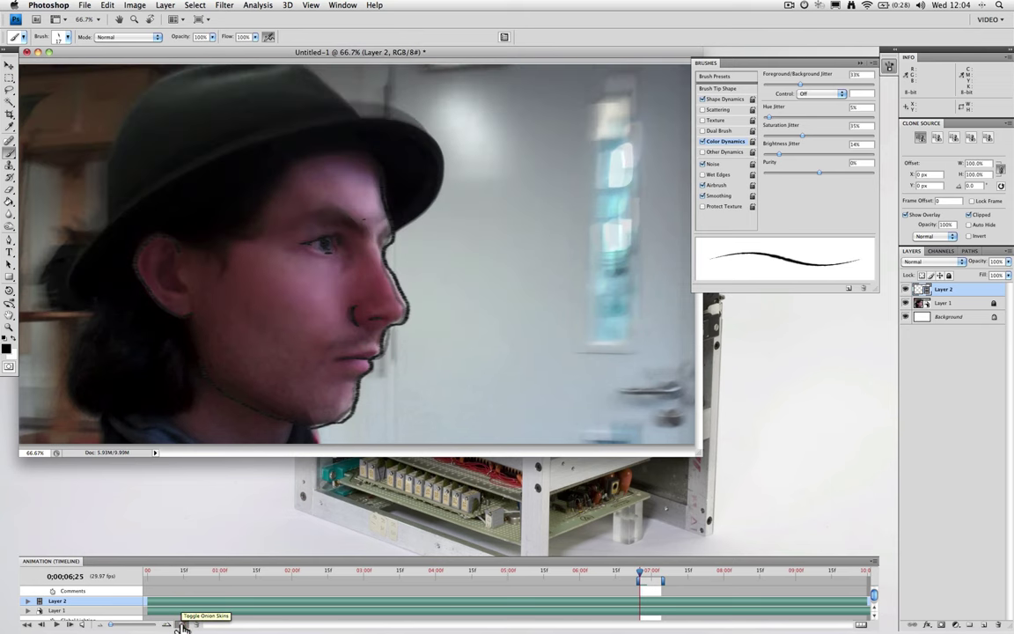
Step: Unlock Layer 1, fade it to about 45% opacity, and lock it again
{"action": "left_click", "coordinate": [949, 302]}
{"action": "left_click", "coordinate": [949, 275]}
{"action": "left_click", "coordinate": [1007, 261]}
{"action": "left_click_drag", "start_coordinate": [1006, 274], "coordinate": [979, 280]}
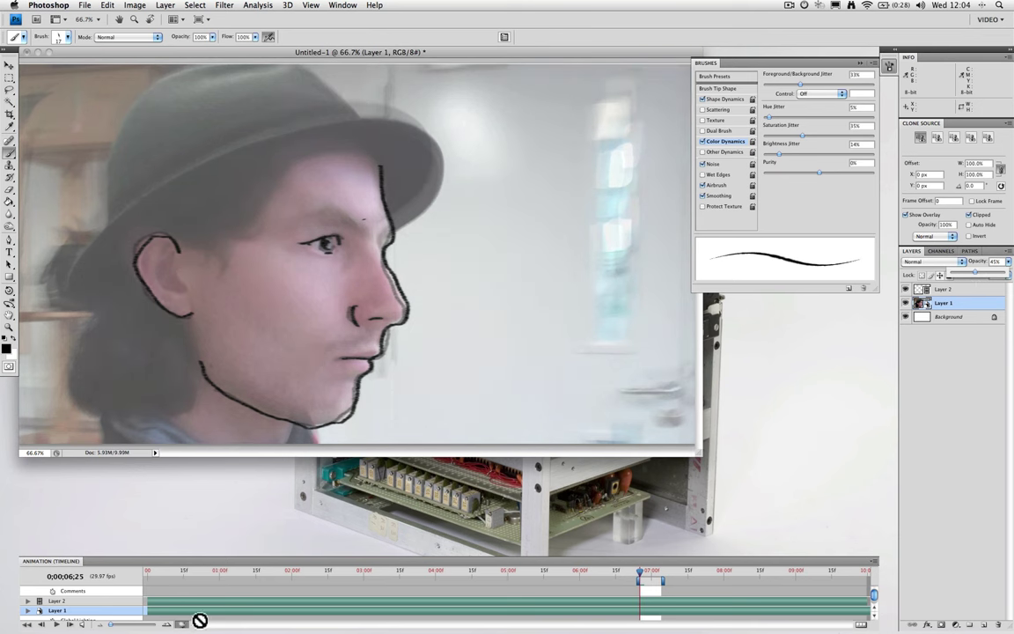
{"action": "left_click", "coordinate": [1008, 264]}
{"action": "left_click", "coordinate": [949, 274]}
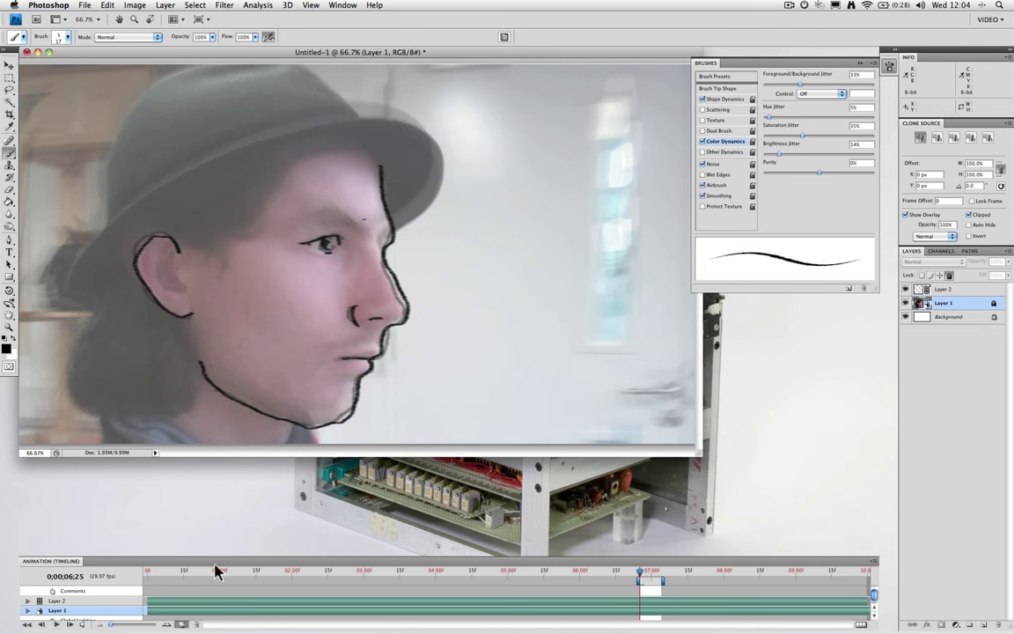
Step: Toggle onion skins on and off, then step forward to frame 6;27
{"action": "left_click", "coordinate": [180, 624]}
{"action": "left_click", "coordinate": [181, 624]}
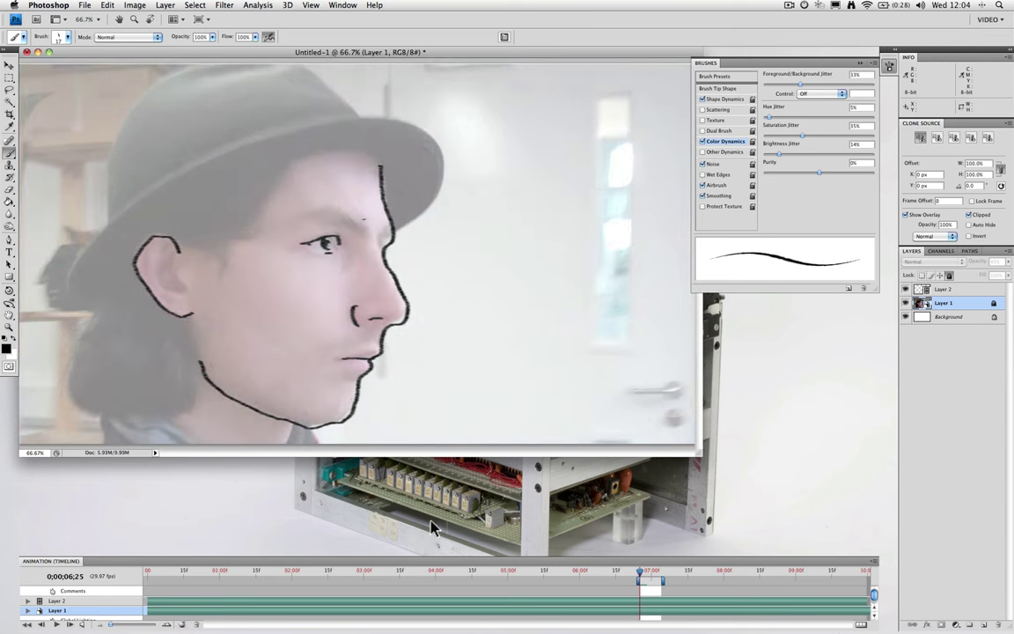
{"action": "key", "text": "Right"}
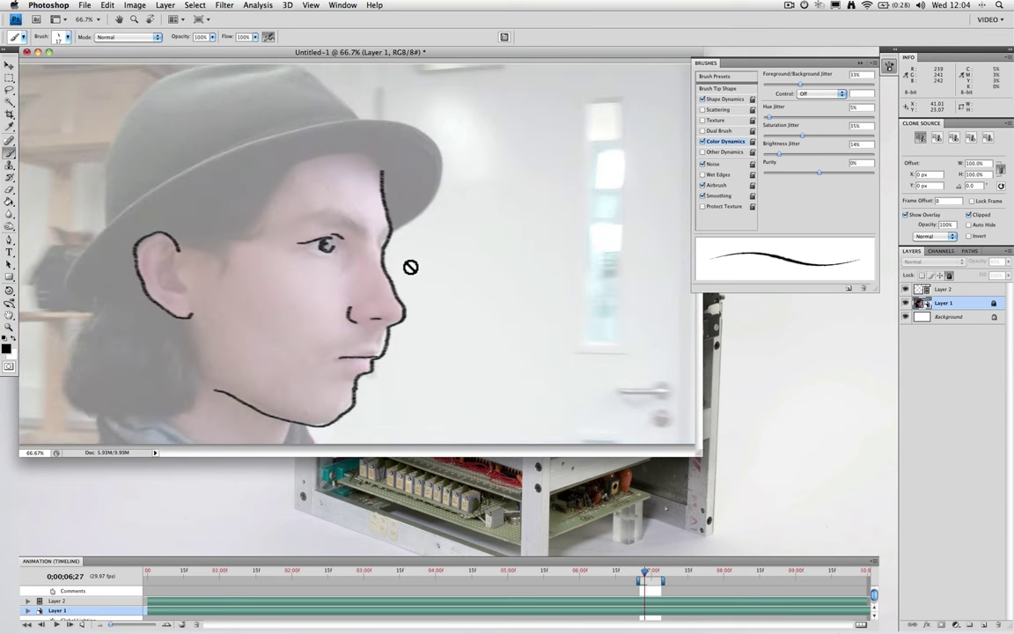
{"action": "key", "text": "Right"}
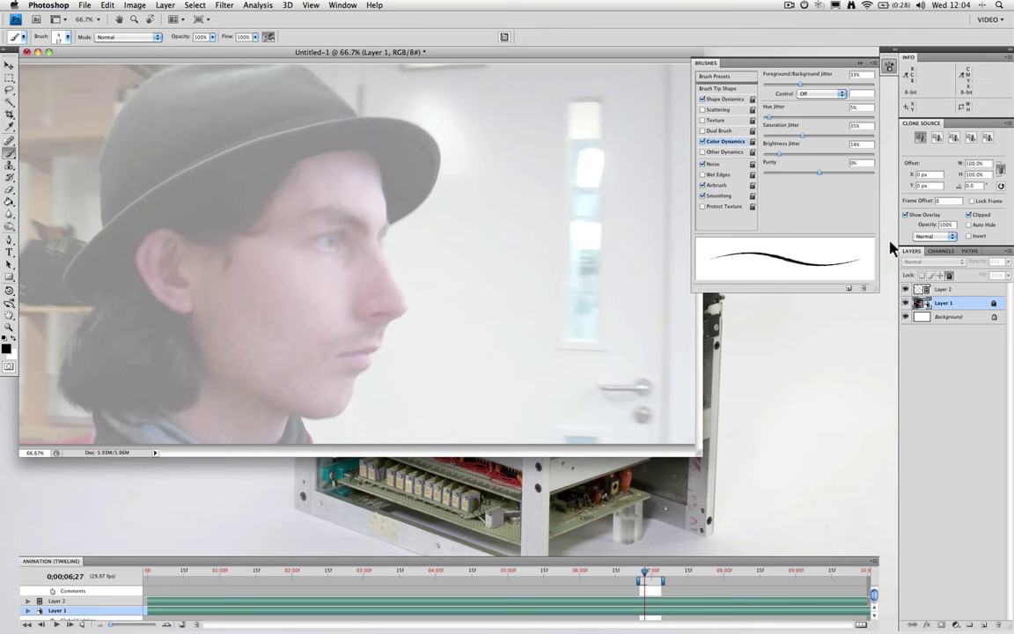
Step: On Layer 2, trace the profile, lips, chin and jaw, ear, eyebrow, eye and nostril
{"action": "left_click", "coordinate": [943, 289]}
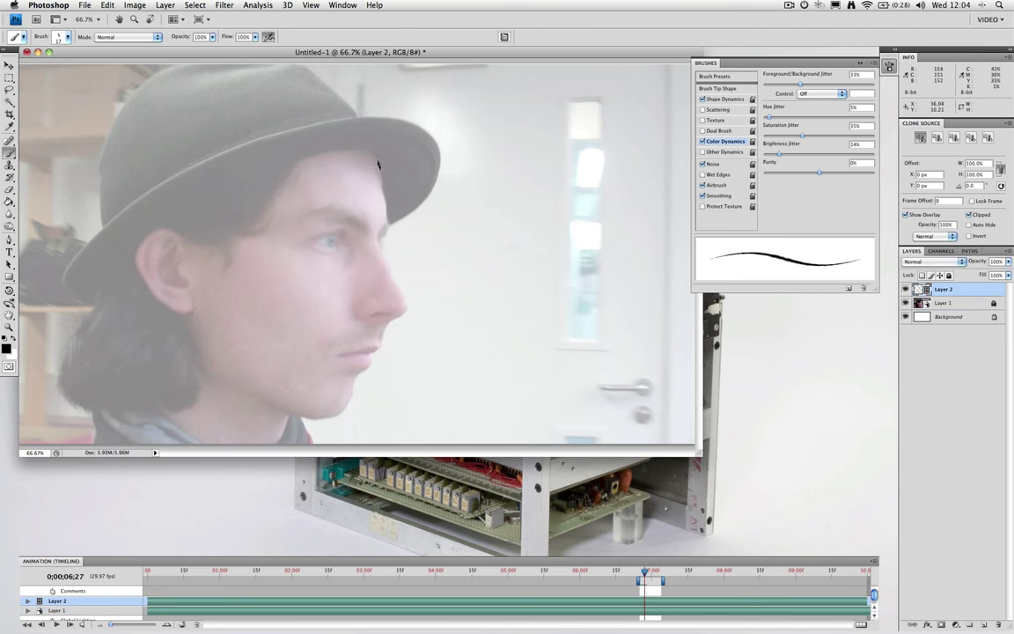
{"action": "left_click_drag", "start_coordinate": [379, 163], "coordinate": [379, 195]}
{"action": "left_click_drag", "start_coordinate": [387, 270], "coordinate": [404, 301]}
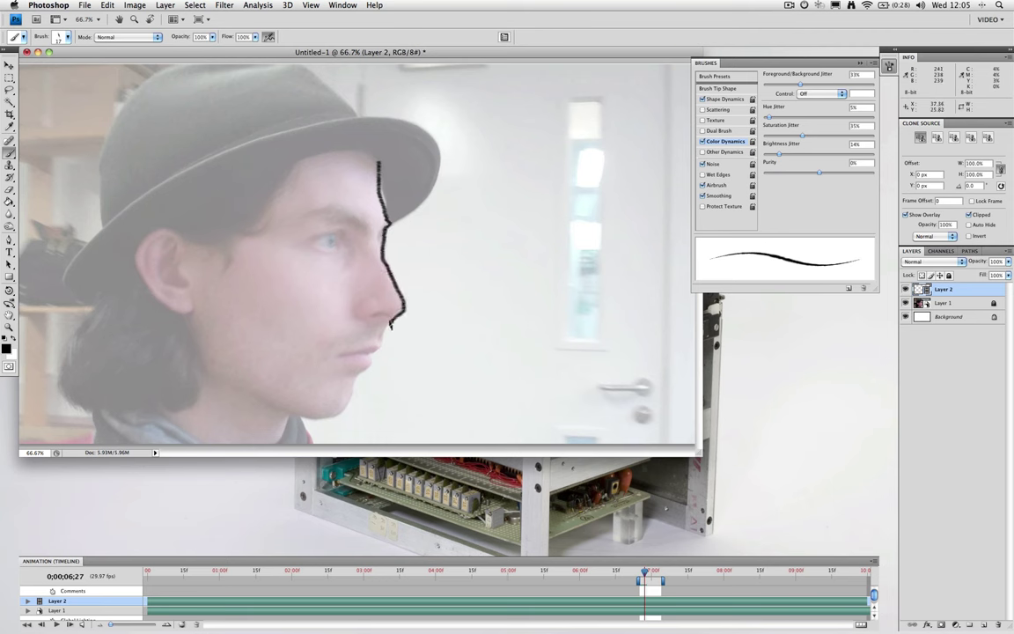
{"action": "mouse_move", "coordinate": [380, 353]}
{"action": "left_mouse_down"}
{"action": "mouse_move", "coordinate": [341, 355]}
{"action": "mouse_move", "coordinate": [371, 369]}
{"action": "left_mouse_up"}
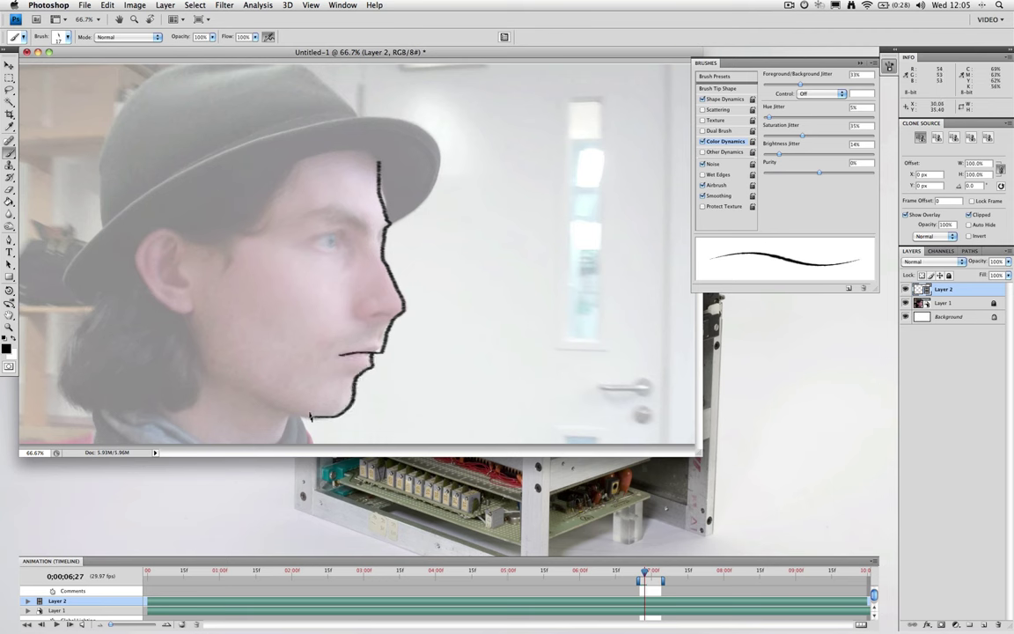
{"action": "mouse_move", "coordinate": [308, 417]}
{"action": "left_mouse_down"}
{"action": "mouse_move", "coordinate": [252, 405]}
{"action": "mouse_move", "coordinate": [214, 380]}
{"action": "left_mouse_up"}
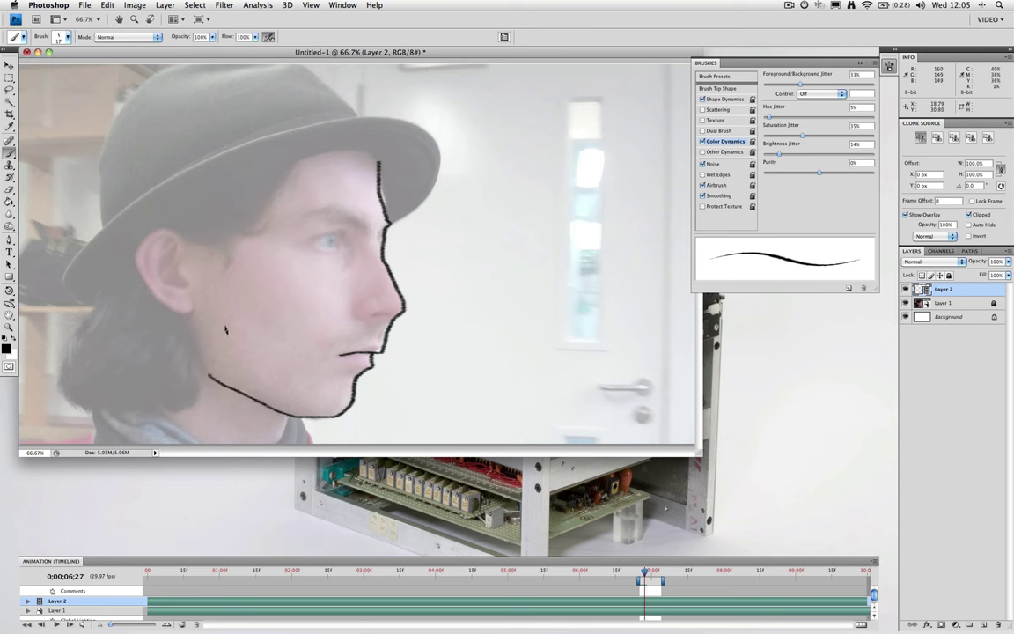
{"action": "mouse_move", "coordinate": [175, 238]}
{"action": "left_mouse_down"}
{"action": "mouse_move", "coordinate": [163, 228]}
{"action": "mouse_move", "coordinate": [133, 245]}
{"action": "mouse_move", "coordinate": [146, 280]}
{"action": "mouse_move", "coordinate": [186, 319]}
{"action": "left_mouse_up"}
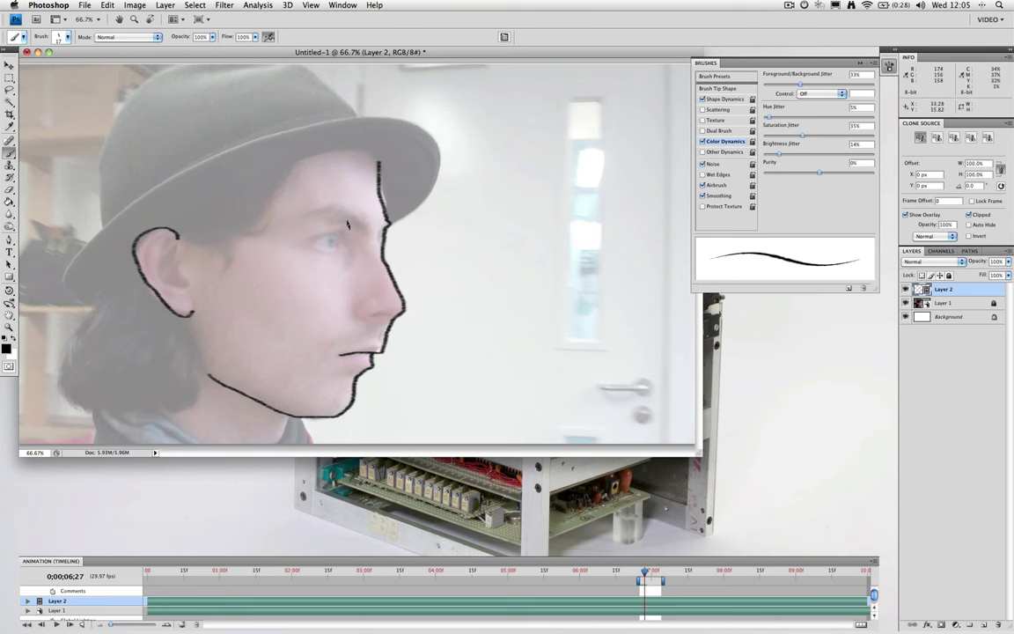
{"action": "left_click_drag", "start_coordinate": [338, 233], "coordinate": [304, 241]}
{"action": "left_click_drag", "start_coordinate": [338, 250], "coordinate": [311, 251]}
{"action": "mouse_move", "coordinate": [357, 303]}
{"action": "left_mouse_down"}
{"action": "mouse_move", "coordinate": [376, 321]}
{"action": "mouse_move", "coordinate": [403, 310]}
{"action": "left_mouse_up"}
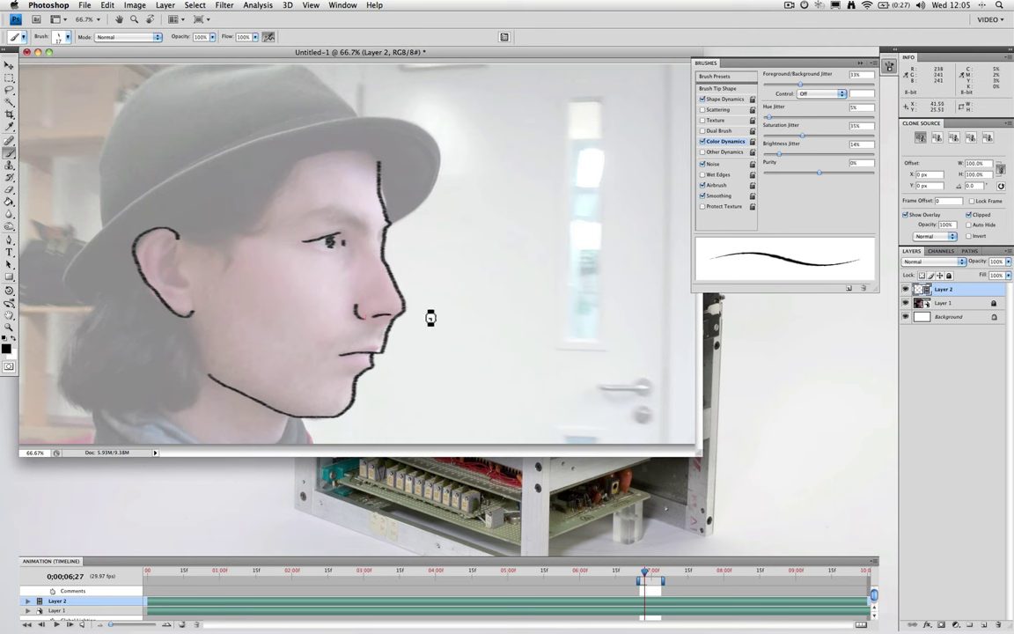
Step: Step between frame 6;27 and earlier frames to compare the tracing
{"action": "key", "text": "Left"}
{"action": "key", "text": "Left"}
{"action": "key", "text": "Left"}
{"action": "key", "text": "Right"}
{"action": "key", "text": "Right"}
{"action": "key", "text": "Right"}
{"action": "key", "text": "Left"}
{"action": "key", "text": "Left"}
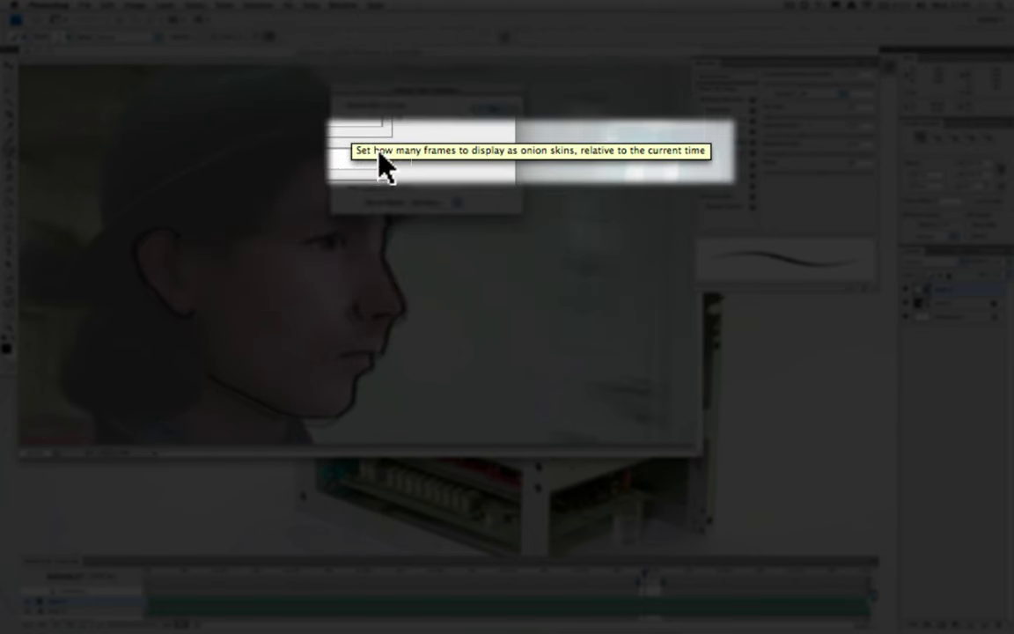
Step: Try Screen and Difference onion-skin blending, then settle on Multiply and apply
{"action": "left_click", "coordinate": [455, 203]}
{"action": "left_click", "coordinate": [455, 213]}
{"action": "left_click", "coordinate": [487, 263]}
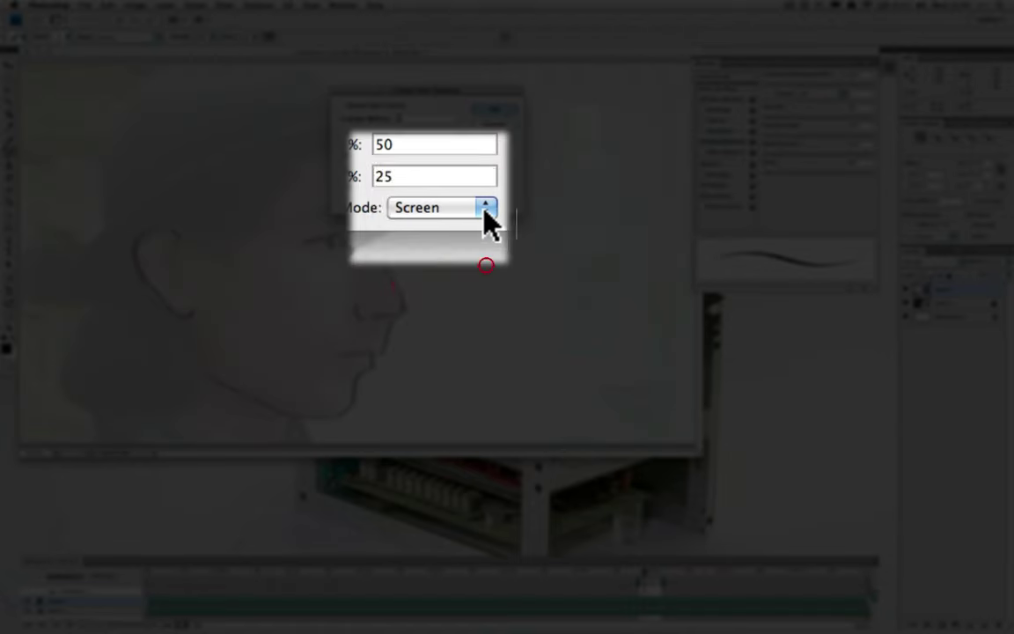
{"action": "left_click", "coordinate": [485, 282]}
{"action": "left_click", "coordinate": [487, 264]}
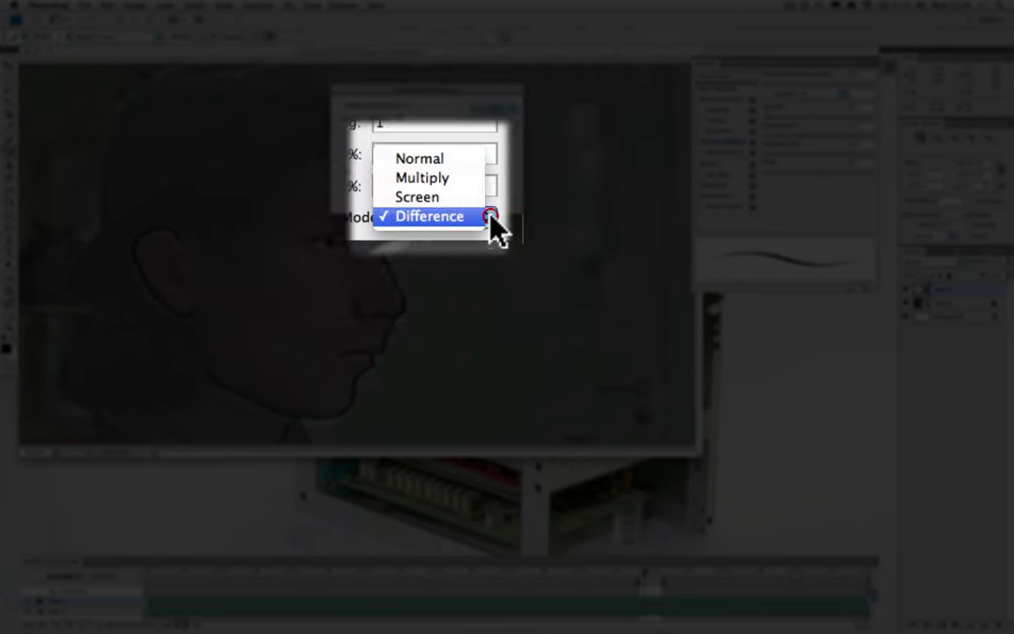
{"action": "left_click", "coordinate": [484, 257]}
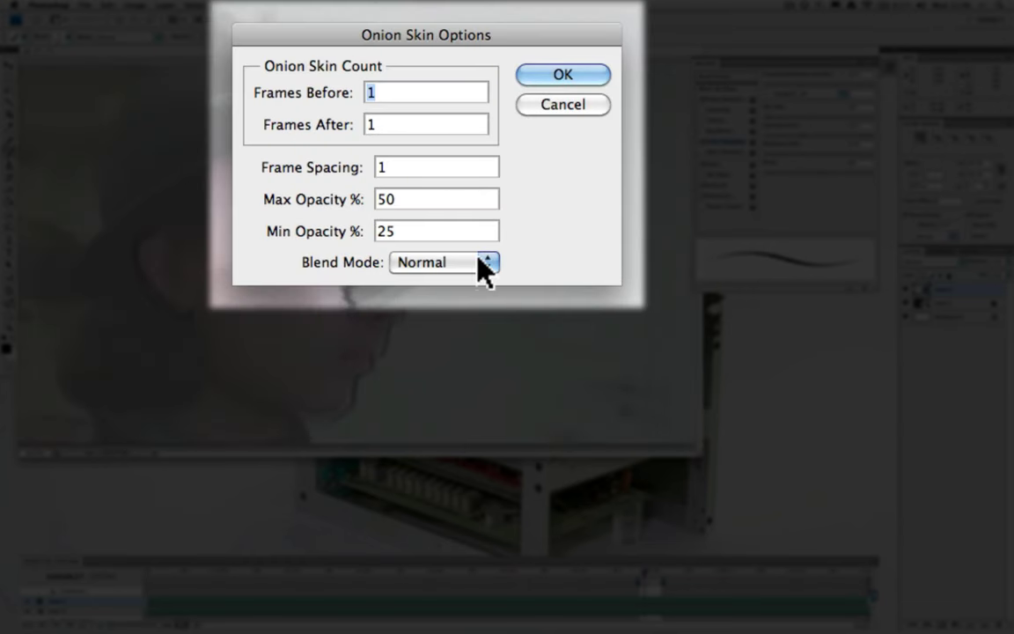
{"action": "left_click", "coordinate": [483, 260]}
{"action": "left_click", "coordinate": [471, 212]}
{"action": "left_click", "coordinate": [480, 265]}
{"action": "left_click", "coordinate": [471, 227]}
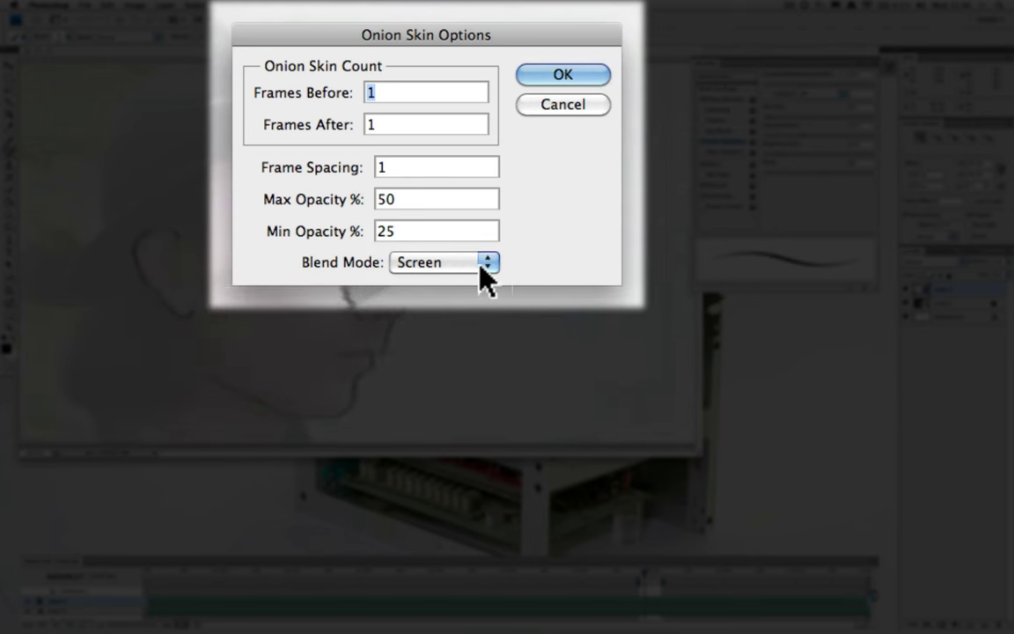
{"action": "left_click", "coordinate": [484, 264]}
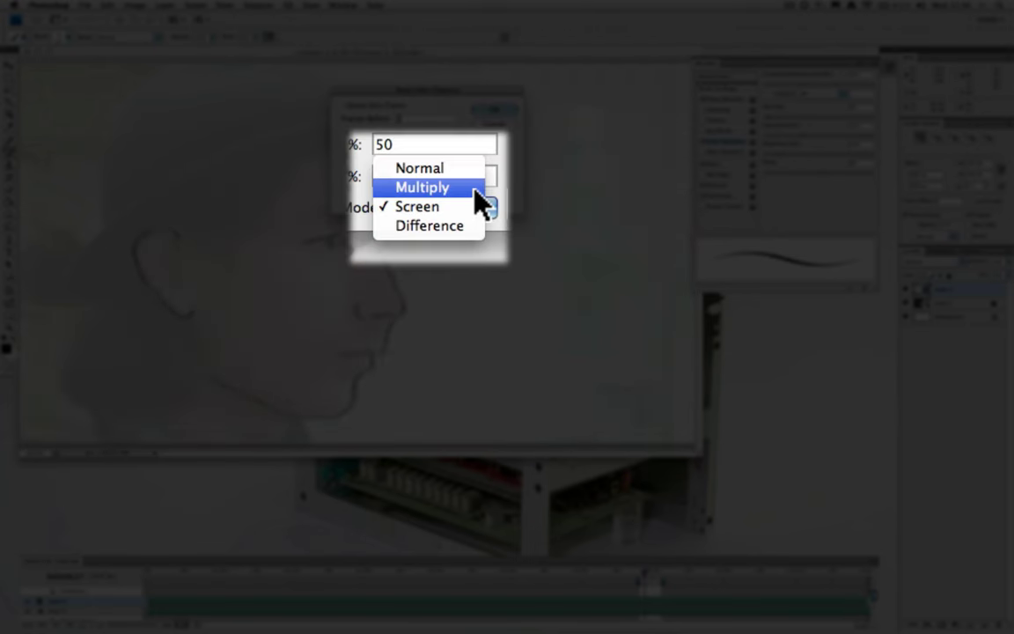
{"action": "left_click", "coordinate": [476, 189]}
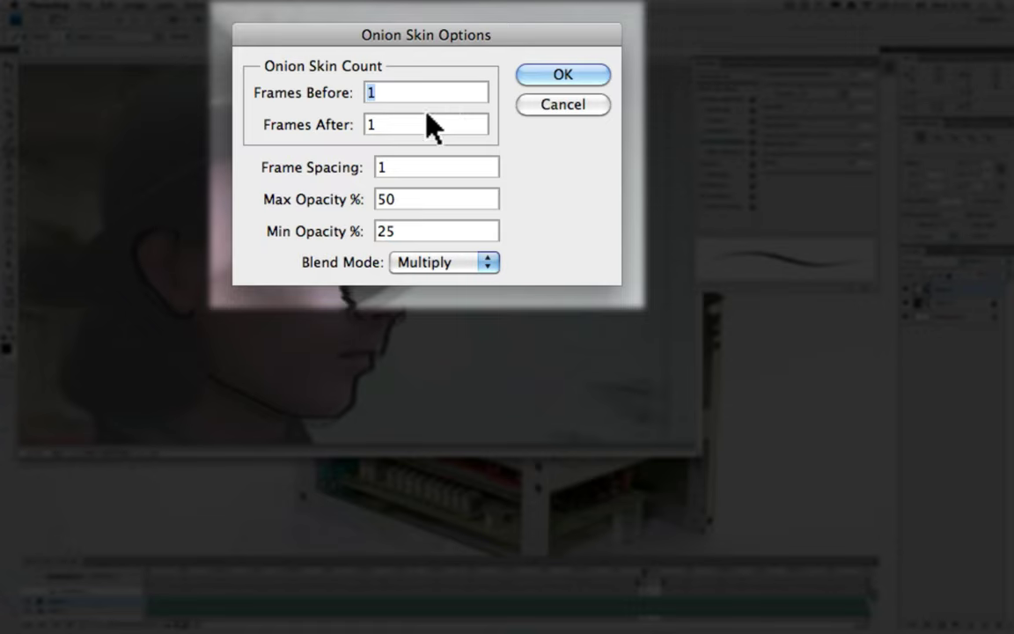
{"action": "left_click", "coordinate": [560, 79]}
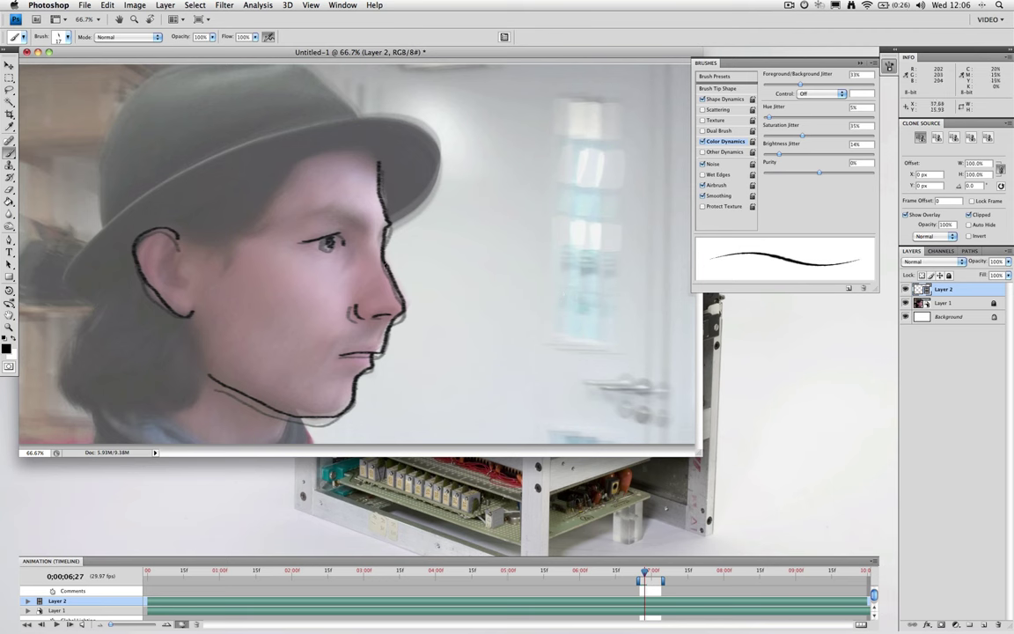
Step: Open Roto test 01.psd from the recent files list
{"action": "left_click", "coordinate": [89, 5]}
{"action": "mouse_move", "coordinate": [203, 58]}
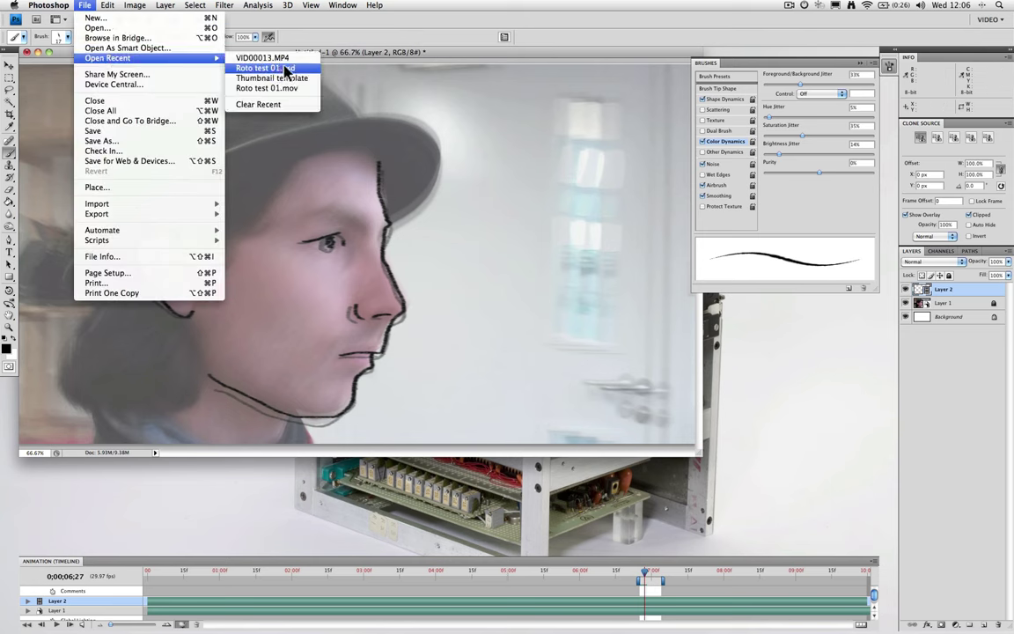
{"action": "left_click", "coordinate": [286, 69]}
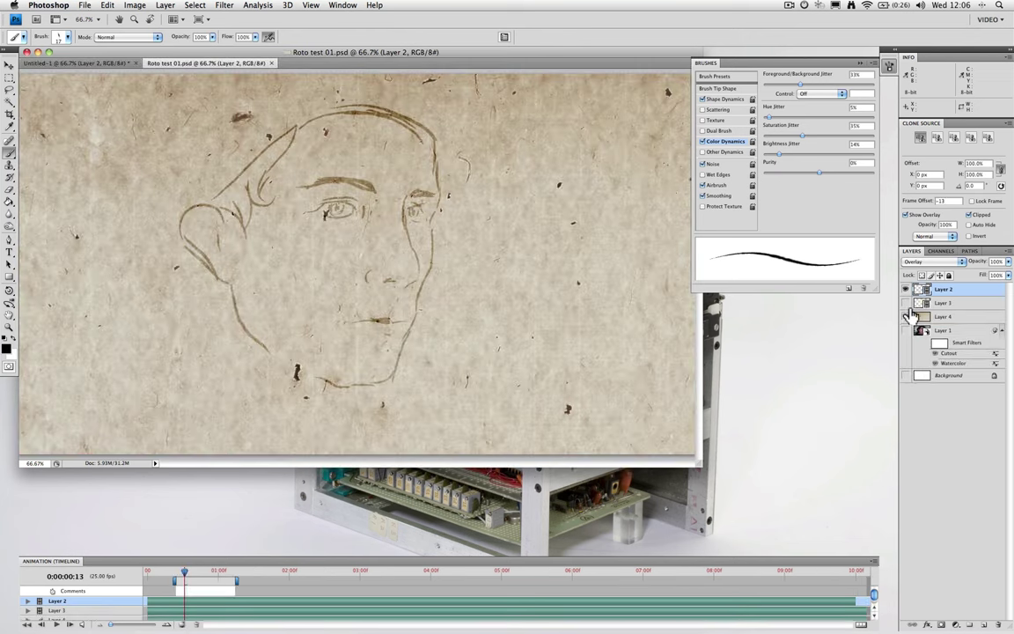
Step: Hide the paper texture layer and play the line animation from around frame 13
{"action": "left_click", "coordinate": [906, 317]}
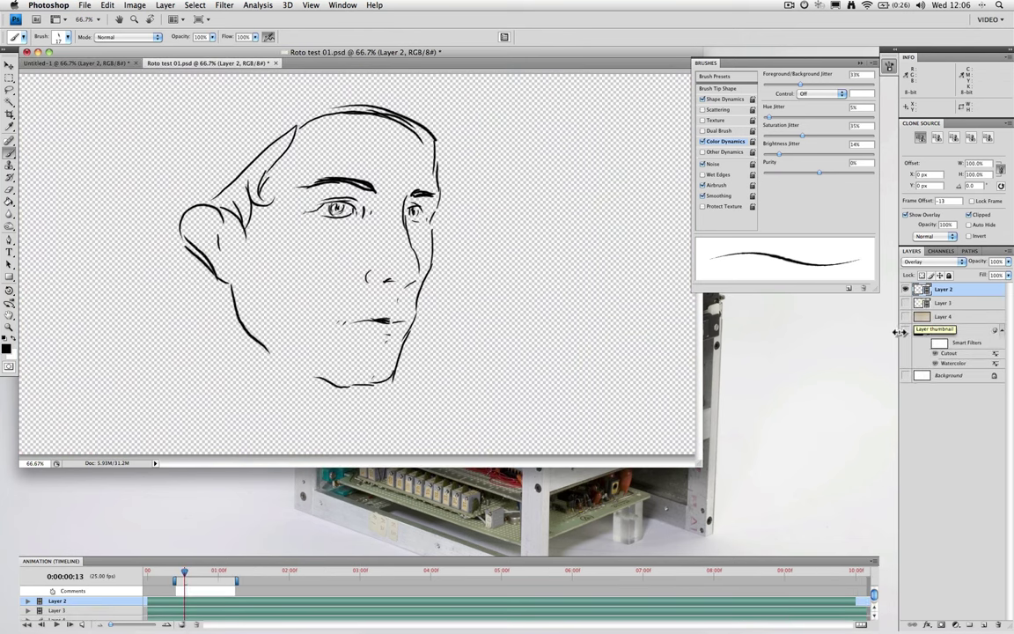
{"action": "left_click", "coordinate": [185, 572]}
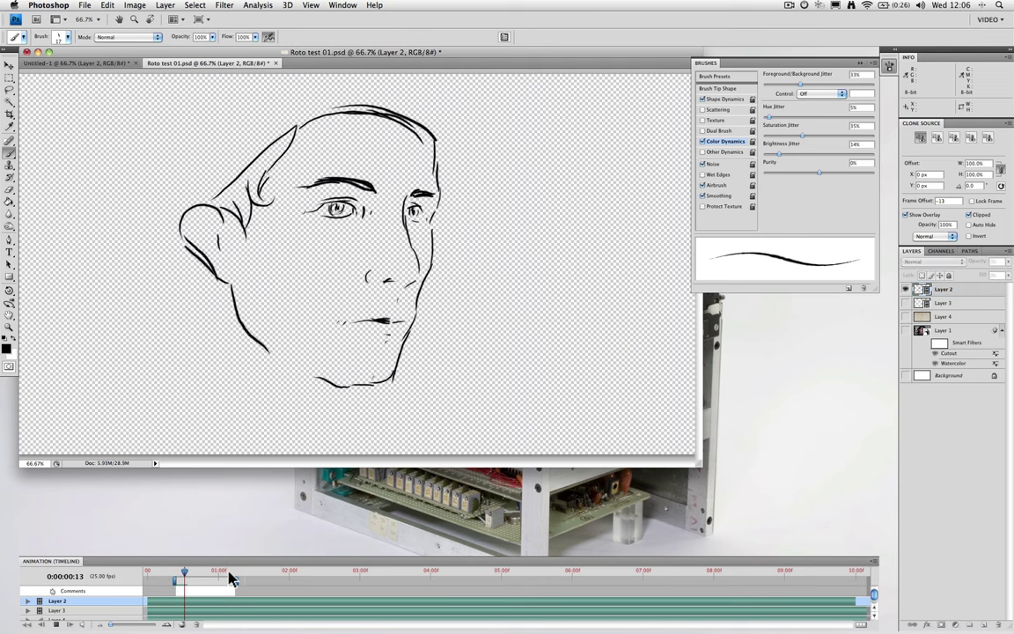
{"action": "left_click", "coordinate": [88, 623]}
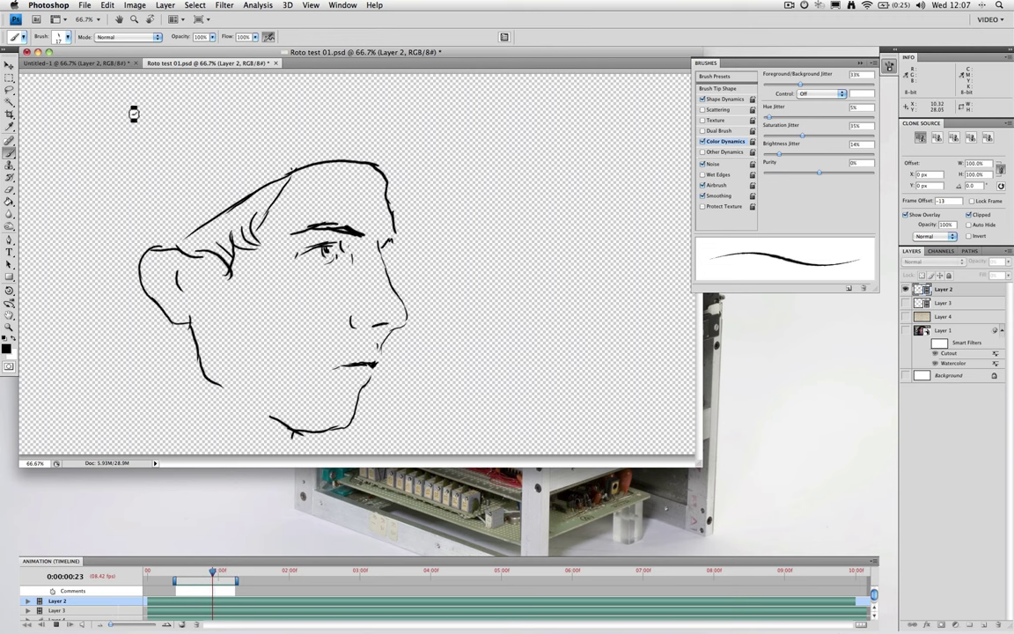
Step: Stop playback, close Untitled-1 without saving, and drag the playhead back to frame 13
{"action": "left_click", "coordinate": [123, 58]}
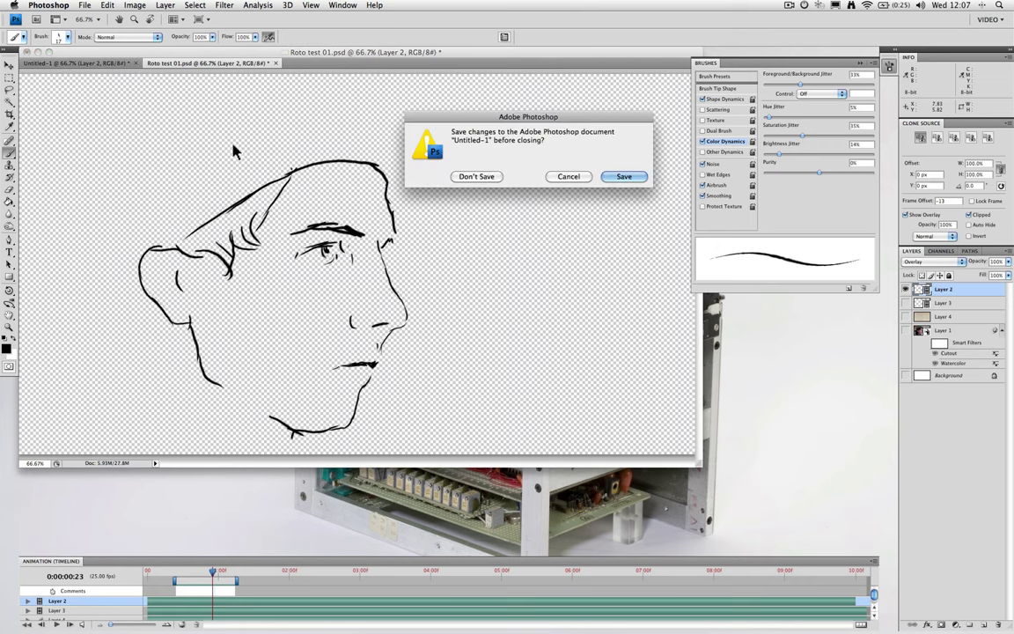
{"action": "left_click", "coordinate": [476, 176]}
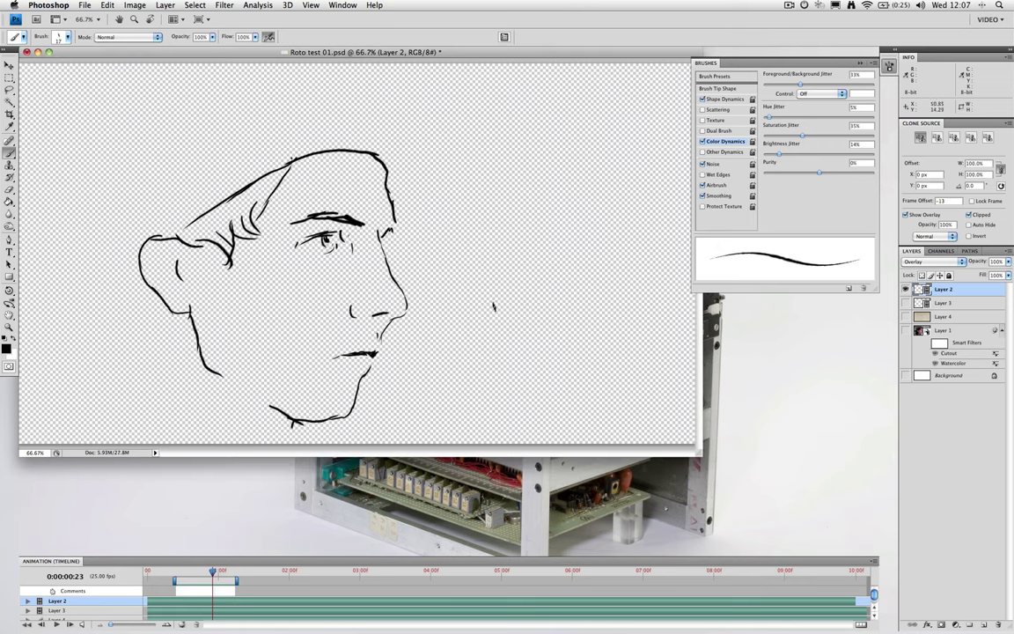
{"action": "left_click_drag", "start_coordinate": [212, 575], "coordinate": [185, 577]}
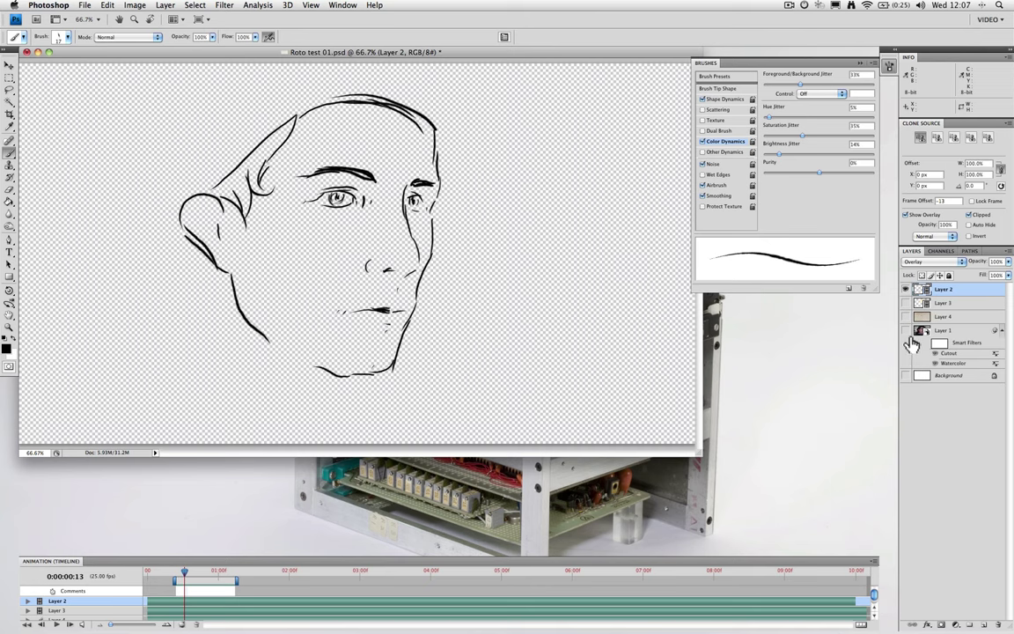
Step: Select and show Layer 3, sample the pale yellow, and choose the 27 px soft brush
{"action": "left_click", "coordinate": [915, 304]}
{"action": "left_click", "coordinate": [907, 303]}
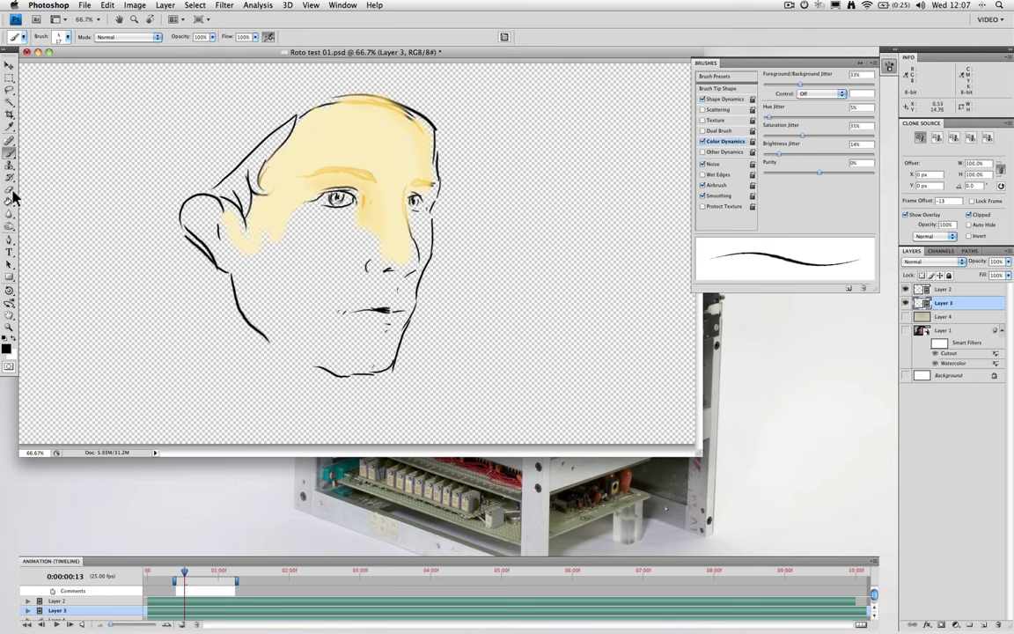
{"action": "left_click", "coordinate": [9, 128]}
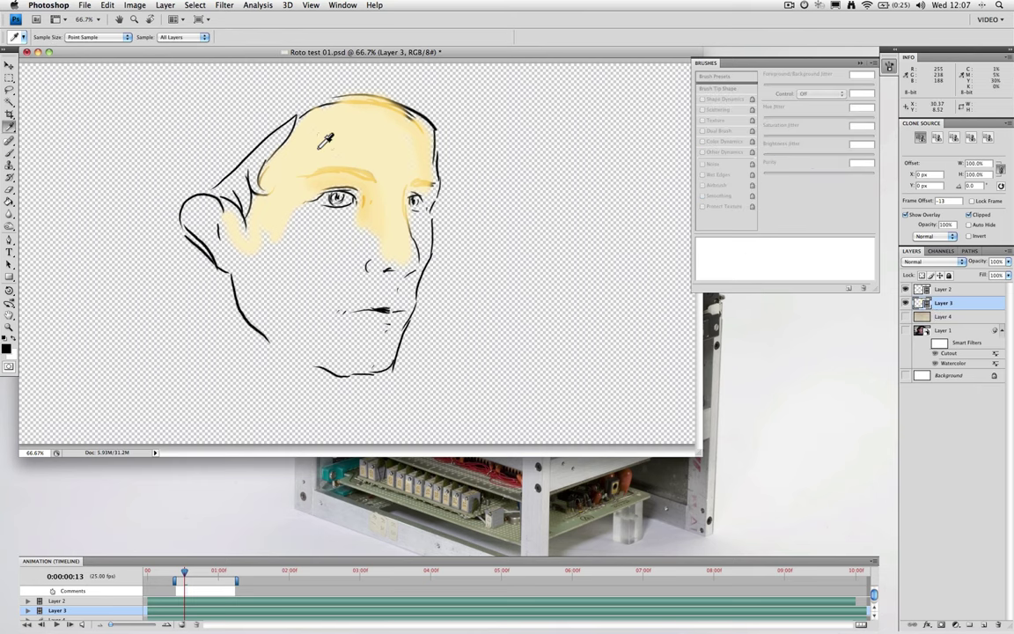
{"action": "left_click", "coordinate": [285, 135]}
{"action": "left_click", "coordinate": [10, 152]}
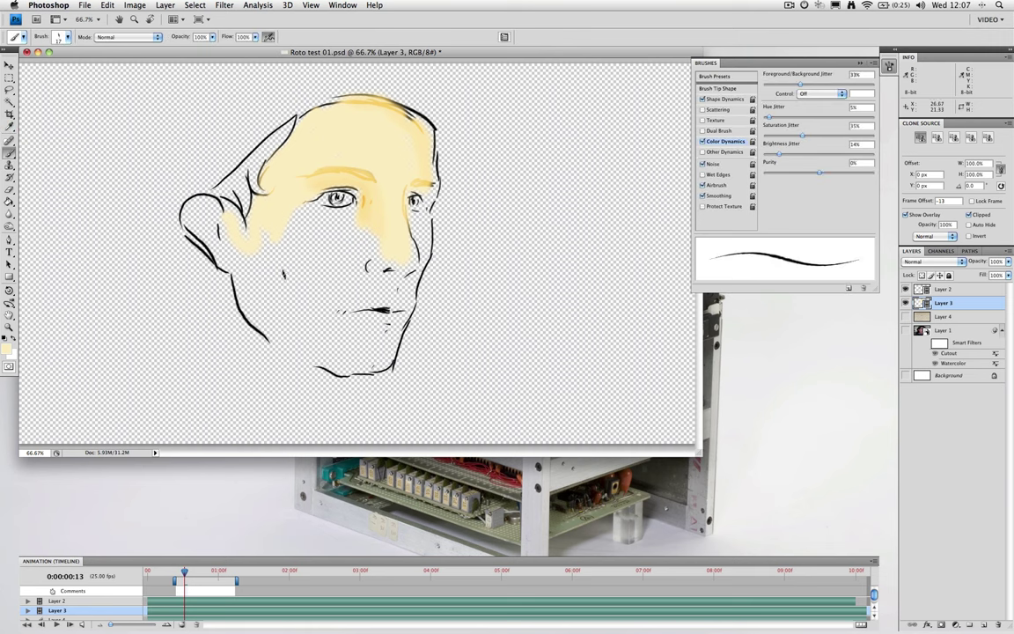
{"action": "left_click", "coordinate": [68, 37]}
{"action": "left_click", "coordinate": [103, 137]}
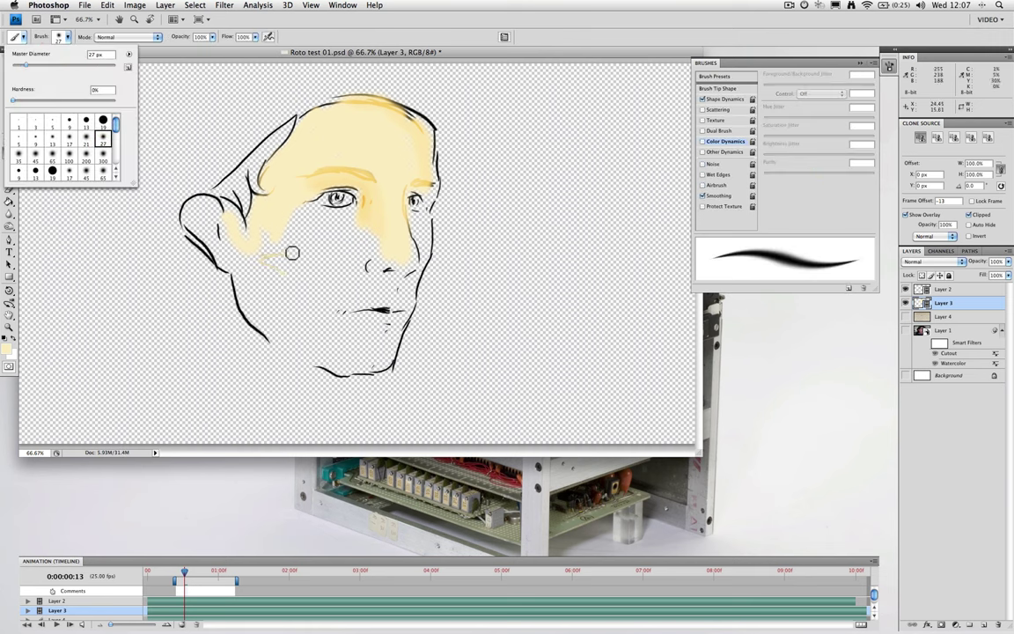
{"action": "left_click", "coordinate": [294, 255]}
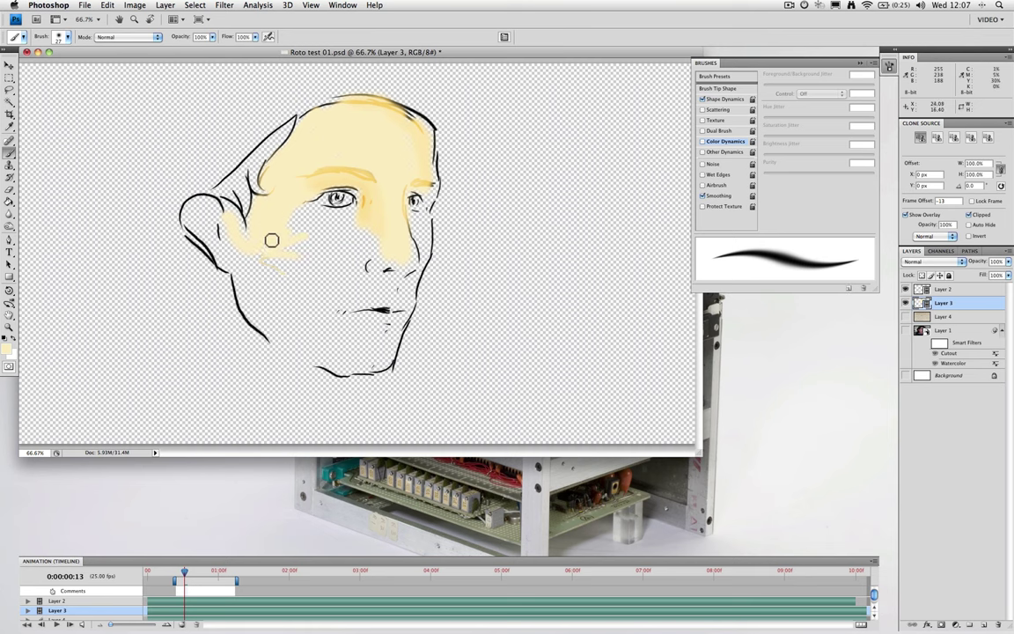
Step: Paint pale yellow around the eye, across the face below it and beside the nose
{"action": "mouse_move", "coordinate": [283, 229]}
{"action": "left_mouse_down"}
{"action": "mouse_move", "coordinate": [298, 181]}
{"action": "mouse_move", "coordinate": [304, 206]}
{"action": "left_mouse_up"}
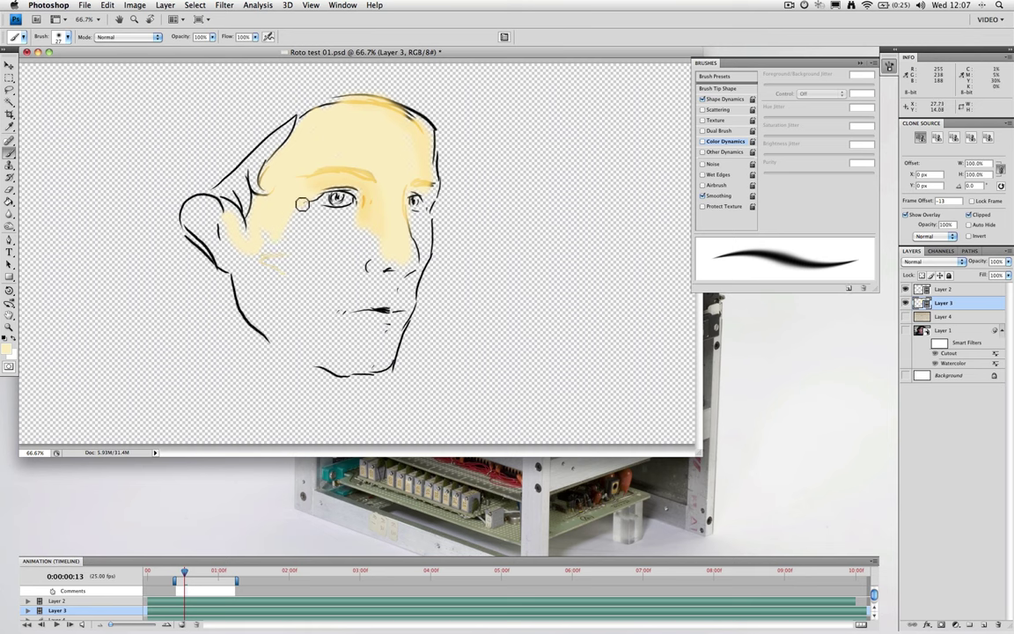
{"action": "left_click", "coordinate": [308, 201]}
{"action": "mouse_move", "coordinate": [330, 215]}
{"action": "left_mouse_down"}
{"action": "mouse_move", "coordinate": [282, 217]}
{"action": "mouse_move", "coordinate": [407, 216]}
{"action": "mouse_move", "coordinate": [319, 223]}
{"action": "mouse_move", "coordinate": [339, 220]}
{"action": "mouse_move", "coordinate": [238, 214]}
{"action": "mouse_move", "coordinate": [261, 195]}
{"action": "mouse_move", "coordinate": [248, 201]}
{"action": "mouse_move", "coordinate": [286, 207]}
{"action": "mouse_move", "coordinate": [282, 224]}
{"action": "mouse_move", "coordinate": [234, 217]}
{"action": "left_mouse_up"}
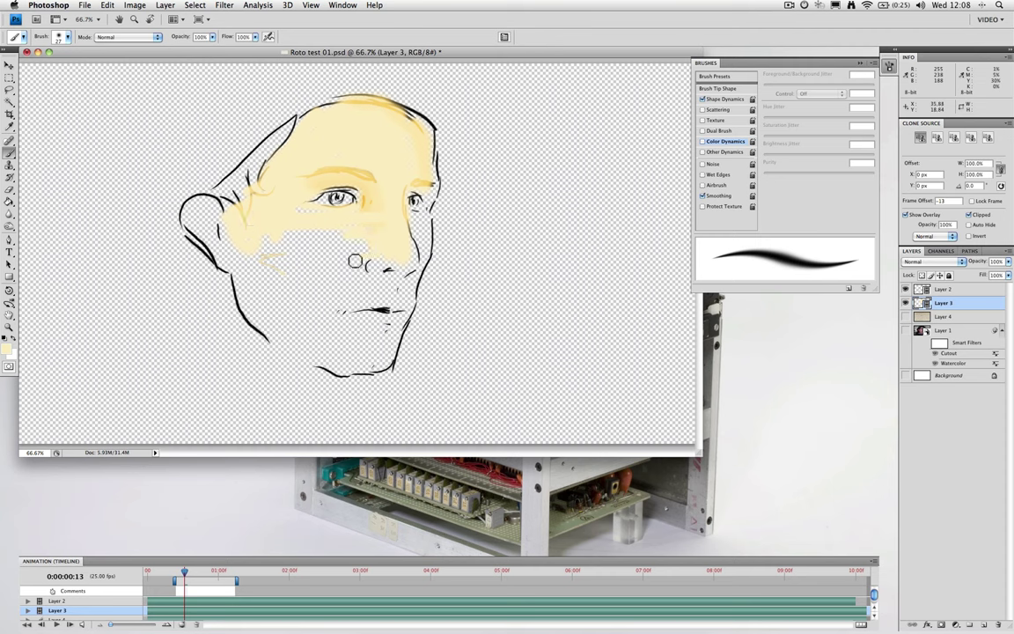
{"action": "left_click_drag", "start_coordinate": [356, 262], "coordinate": [403, 272]}
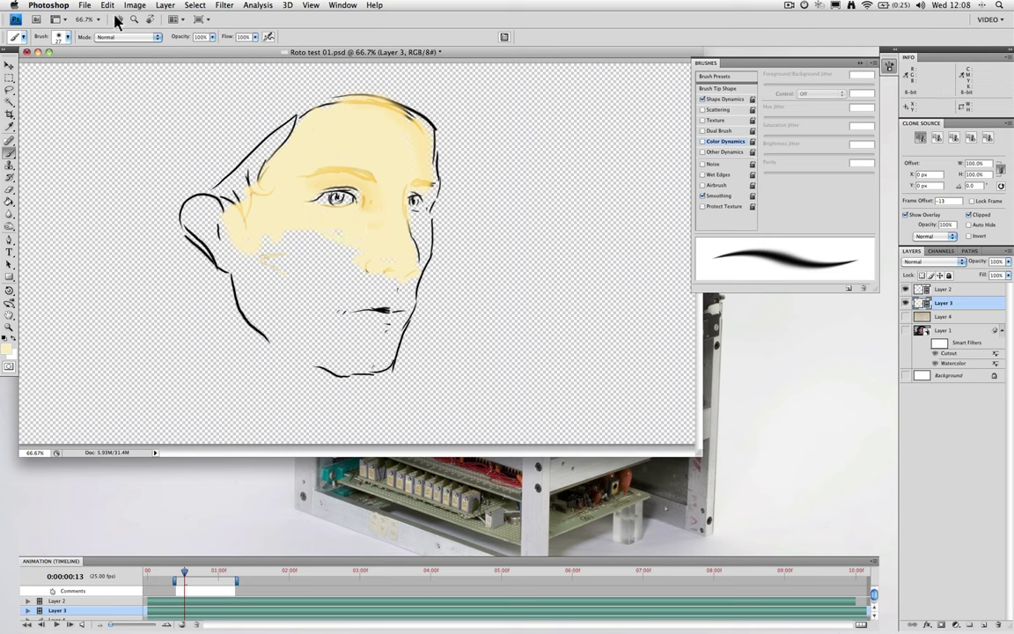
Step: Switch to a 106 px soft brush and paint yellow over the cheek, ear and jaw
{"action": "left_click", "coordinate": [67, 37]}
{"action": "left_click", "coordinate": [92, 124]}
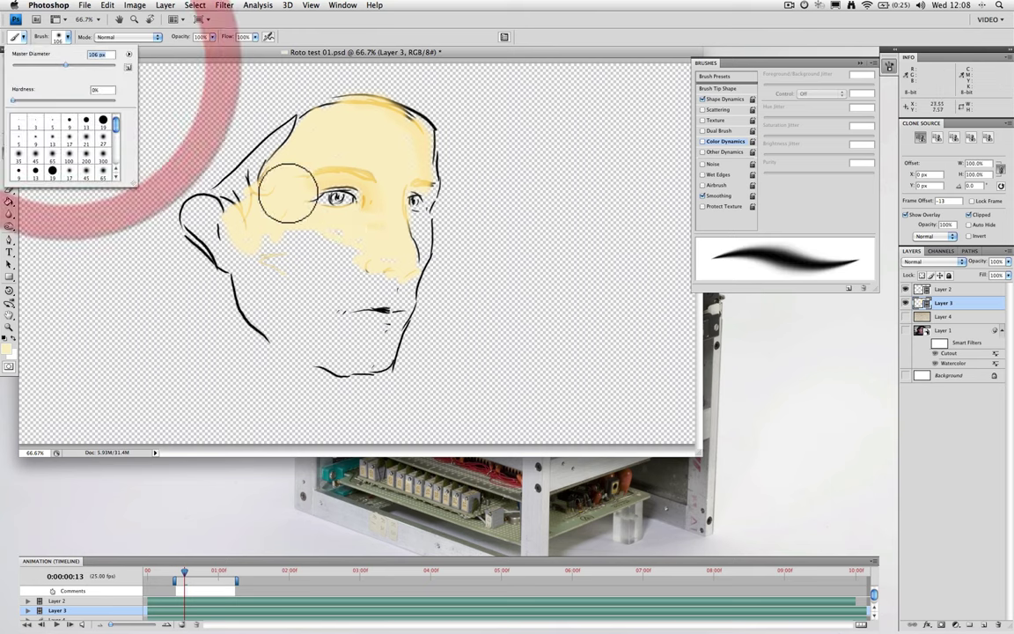
{"action": "left_click", "coordinate": [304, 230]}
{"action": "left_click_drag", "start_coordinate": [269, 233], "coordinate": [328, 245]}
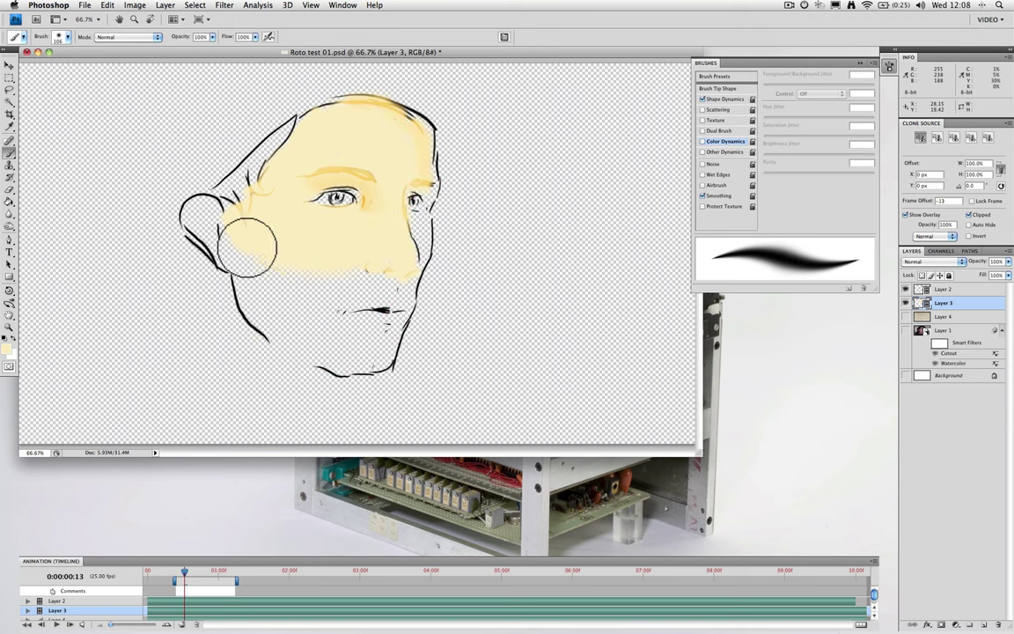
{"action": "mouse_move", "coordinate": [212, 220]}
{"action": "left_mouse_down"}
{"action": "mouse_move", "coordinate": [184, 212]}
{"action": "mouse_move", "coordinate": [258, 313]}
{"action": "mouse_move", "coordinate": [250, 258]}
{"action": "mouse_move", "coordinate": [396, 275]}
{"action": "mouse_move", "coordinate": [279, 292]}
{"action": "mouse_move", "coordinate": [403, 314]}
{"action": "mouse_move", "coordinate": [379, 355]}
{"action": "mouse_move", "coordinate": [385, 300]}
{"action": "mouse_move", "coordinate": [401, 283]}
{"action": "mouse_move", "coordinate": [402, 299]}
{"action": "mouse_move", "coordinate": [411, 201]}
{"action": "mouse_move", "coordinate": [420, 254]}
{"action": "mouse_move", "coordinate": [421, 153]}
{"action": "mouse_move", "coordinate": [397, 193]}
{"action": "mouse_move", "coordinate": [355, 228]}
{"action": "mouse_move", "coordinate": [355, 250]}
{"action": "mouse_move", "coordinate": [322, 183]}
{"action": "mouse_move", "coordinate": [376, 200]}
{"action": "mouse_move", "coordinate": [266, 211]}
{"action": "mouse_move", "coordinate": [292, 262]}
{"action": "mouse_move", "coordinate": [283, 331]}
{"action": "mouse_move", "coordinate": [360, 348]}
{"action": "mouse_move", "coordinate": [341, 359]}
{"action": "mouse_move", "coordinate": [369, 357]}
{"action": "mouse_move", "coordinate": [346, 329]}
{"action": "mouse_move", "coordinate": [276, 328]}
{"action": "mouse_move", "coordinate": [366, 325]}
{"action": "mouse_move", "coordinate": [368, 279]}
{"action": "mouse_move", "coordinate": [333, 320]}
{"action": "mouse_move", "coordinate": [387, 341]}
{"action": "left_mouse_up"}
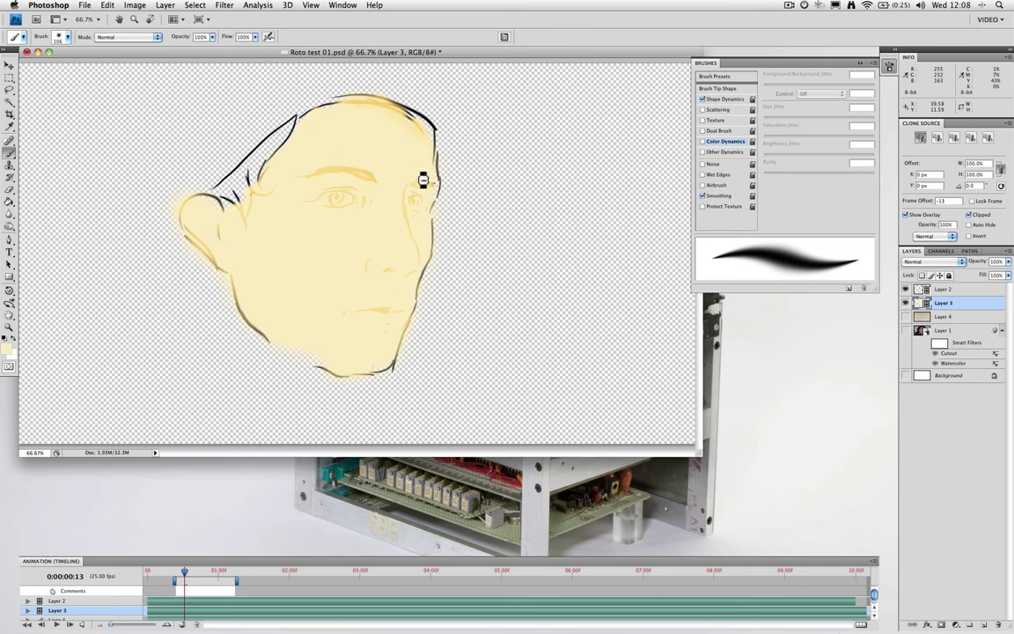
Step: Paint cream over frame 14's cheek down to the chin, then hide the skin-colour Layer 3
{"action": "left_click", "coordinate": [310, 234]}
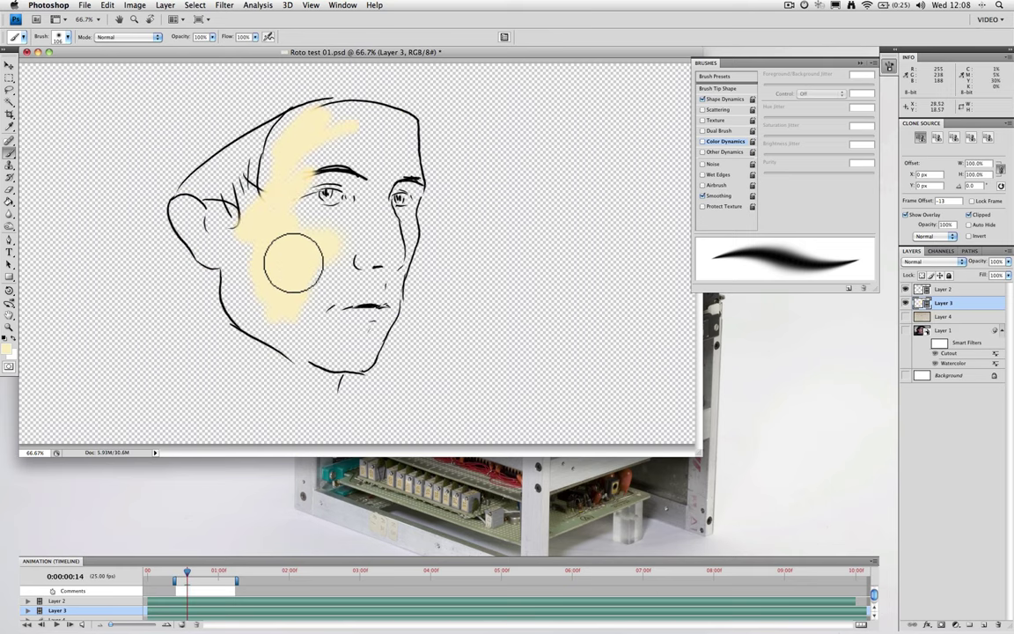
{"action": "mouse_move", "coordinate": [296, 262]}
{"action": "left_mouse_down"}
{"action": "mouse_move", "coordinate": [336, 258]}
{"action": "mouse_move", "coordinate": [320, 316]}
{"action": "mouse_move", "coordinate": [342, 333]}
{"action": "left_mouse_up"}
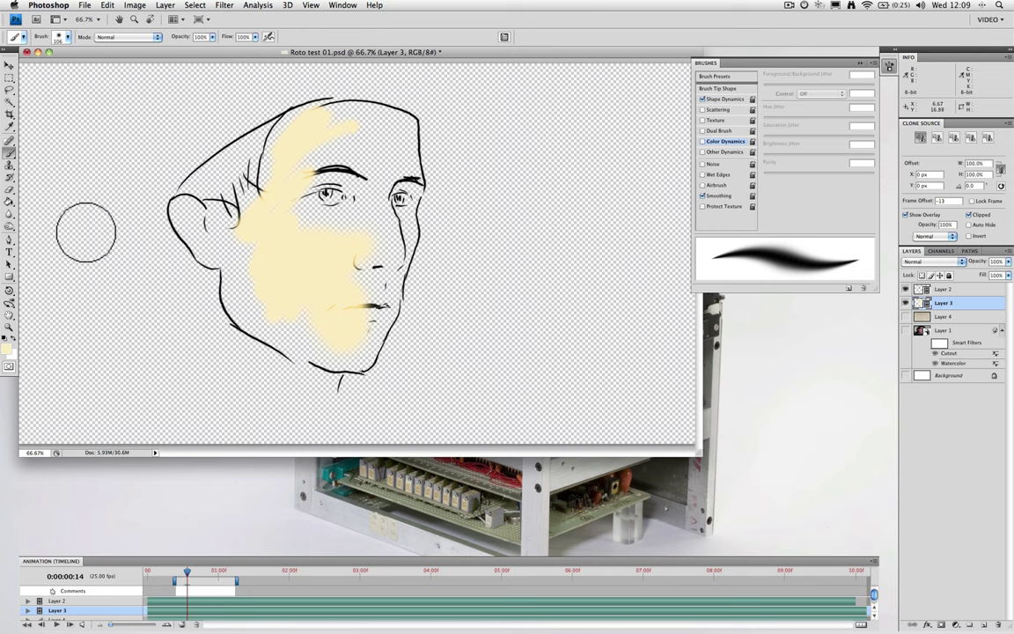
{"action": "left_click", "coordinate": [906, 303]}
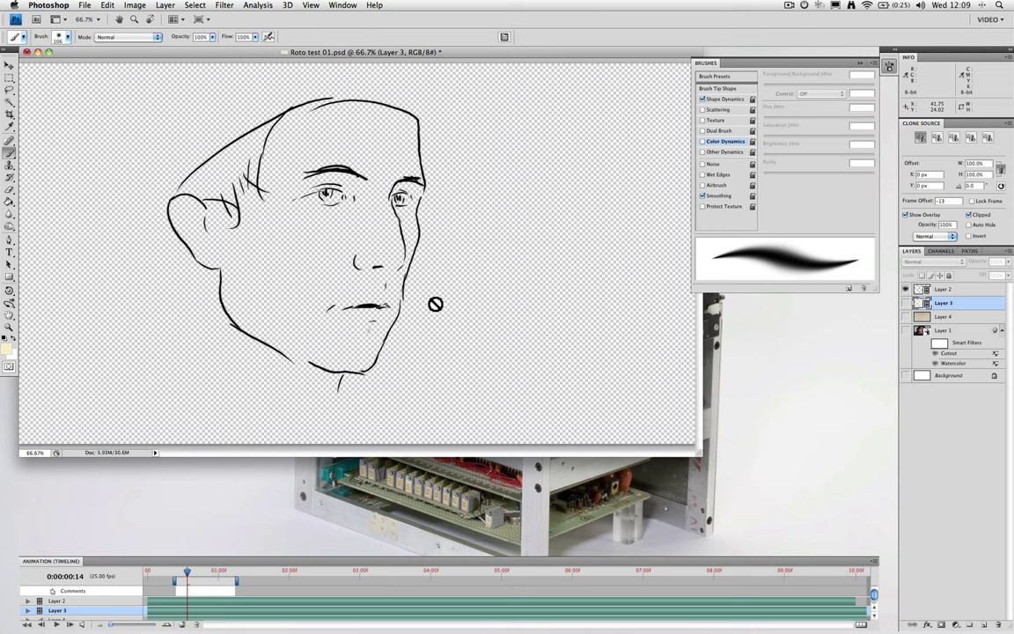
Step: Turn the paper texture Layer 4 back on and select the line drawing Layer 2
{"action": "left_click", "coordinate": [942, 319]}
{"action": "left_click", "coordinate": [907, 317]}
{"action": "left_click", "coordinate": [951, 291]}
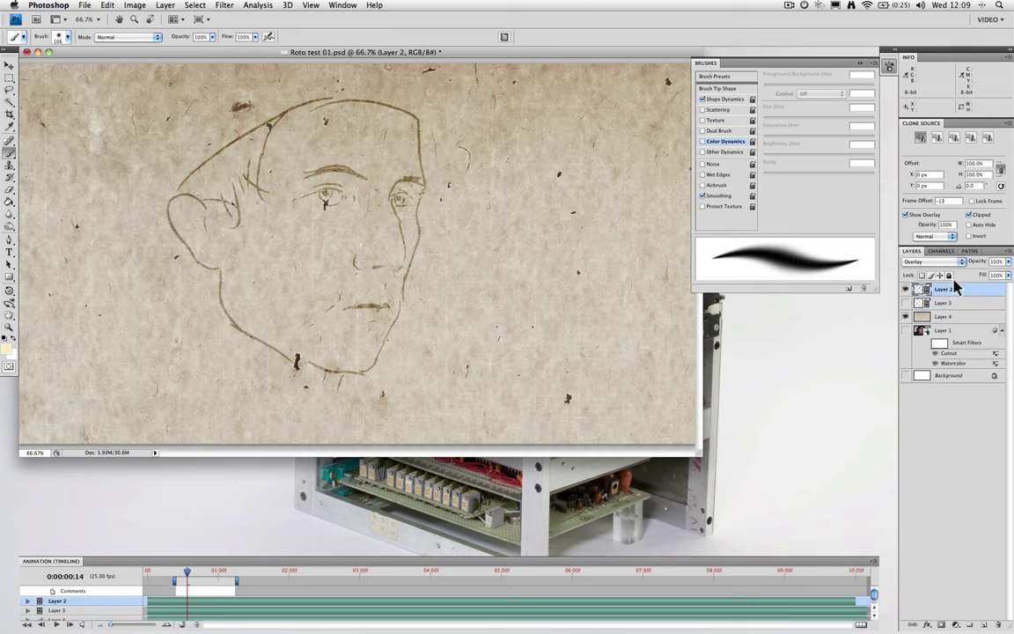
Step: Try Normal, Screen and Overlay blending on Layer 2, settling on Overlay
{"action": "left_click", "coordinate": [960, 262]}
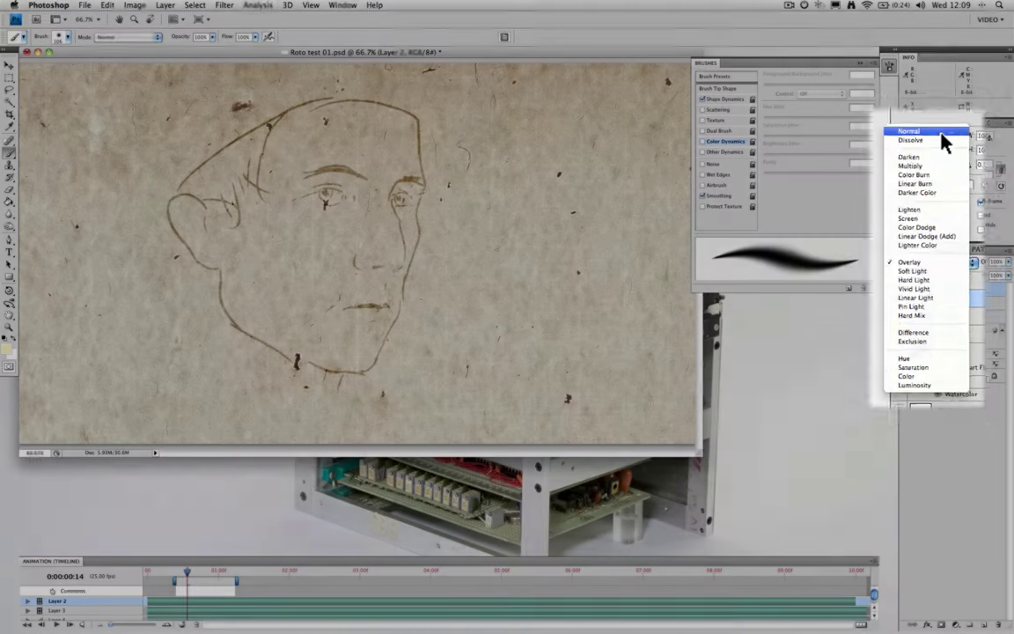
{"action": "left_click", "coordinate": [938, 132]}
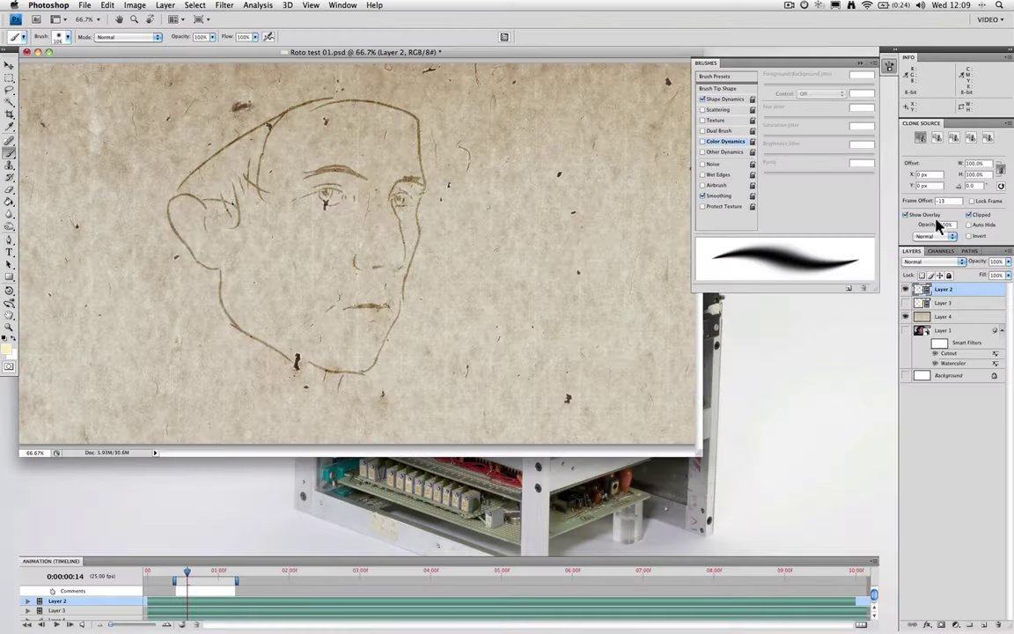
{"action": "left_click_drag", "start_coordinate": [931, 266], "coordinate": [938, 295]}
{"action": "left_click", "coordinate": [937, 266]}
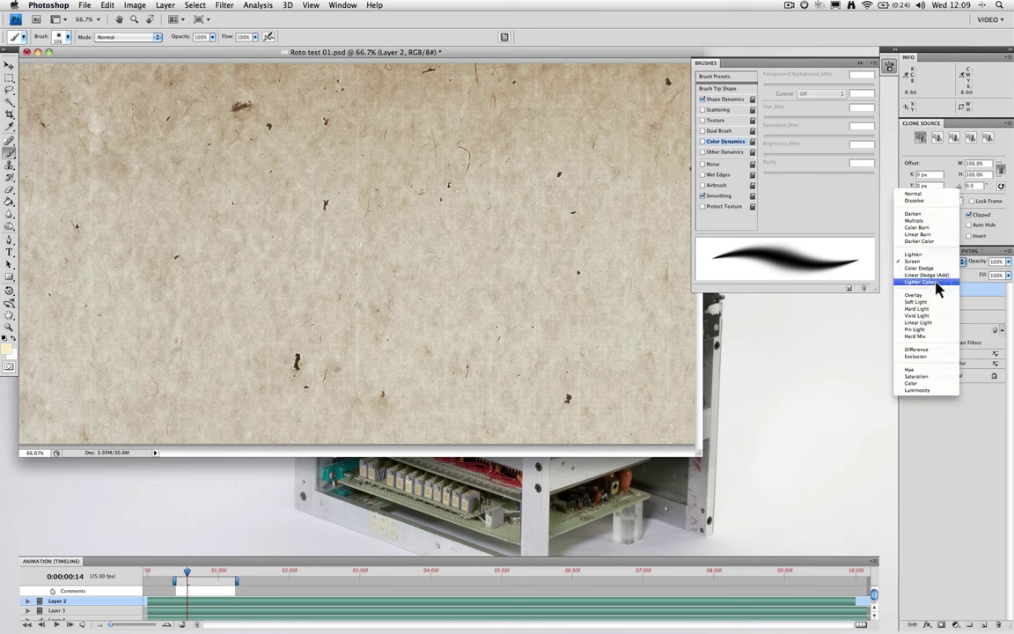
{"action": "left_click", "coordinate": [935, 295]}
{"action": "left_click", "coordinate": [938, 266]}
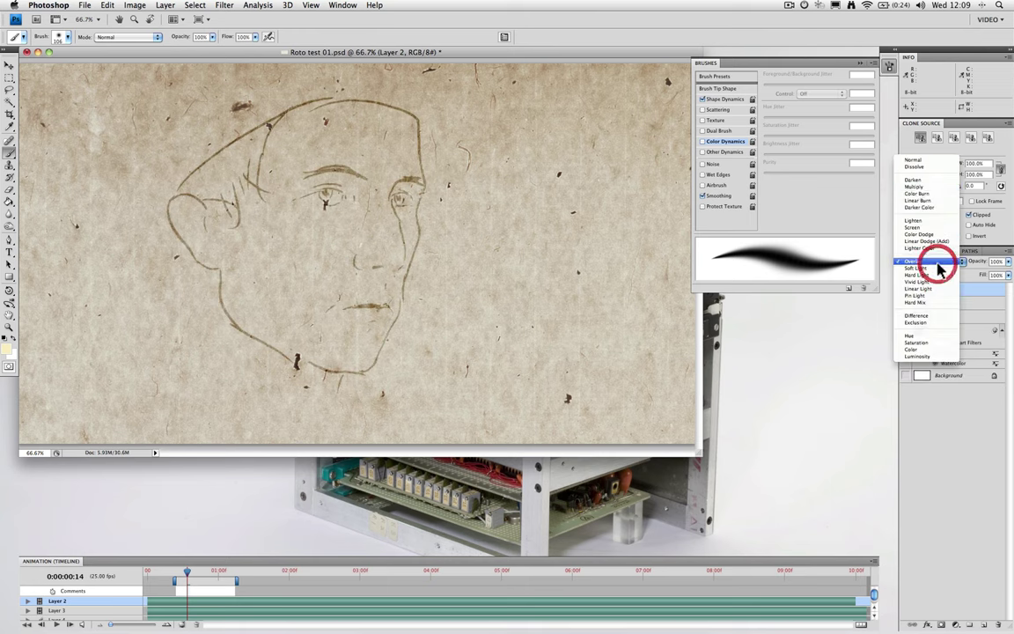
{"action": "left_click", "coordinate": [914, 161]}
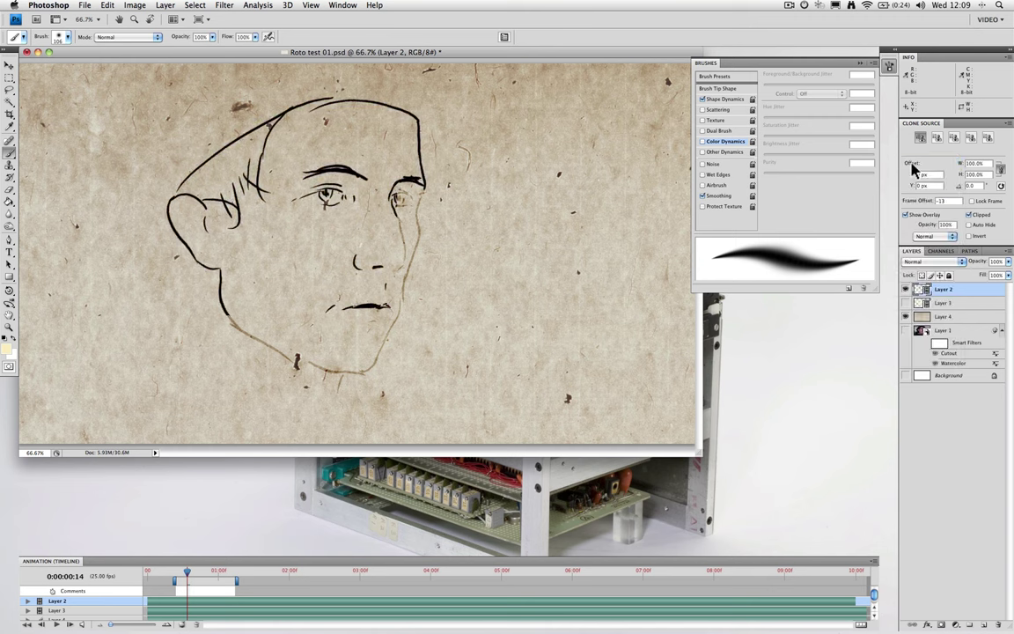
{"action": "left_click", "coordinate": [949, 264]}
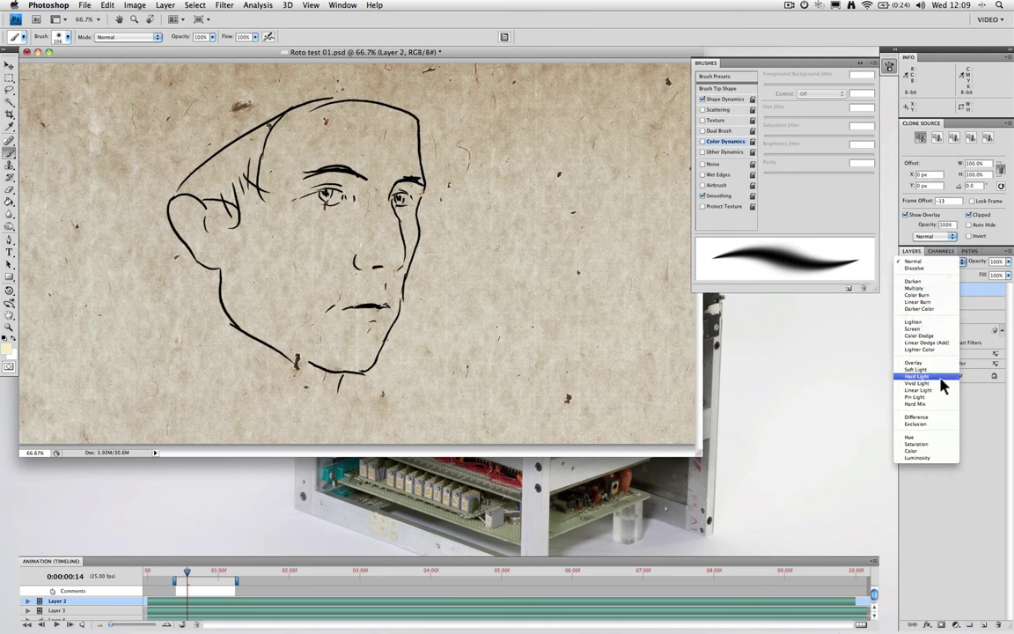
{"action": "left_click", "coordinate": [915, 363]}
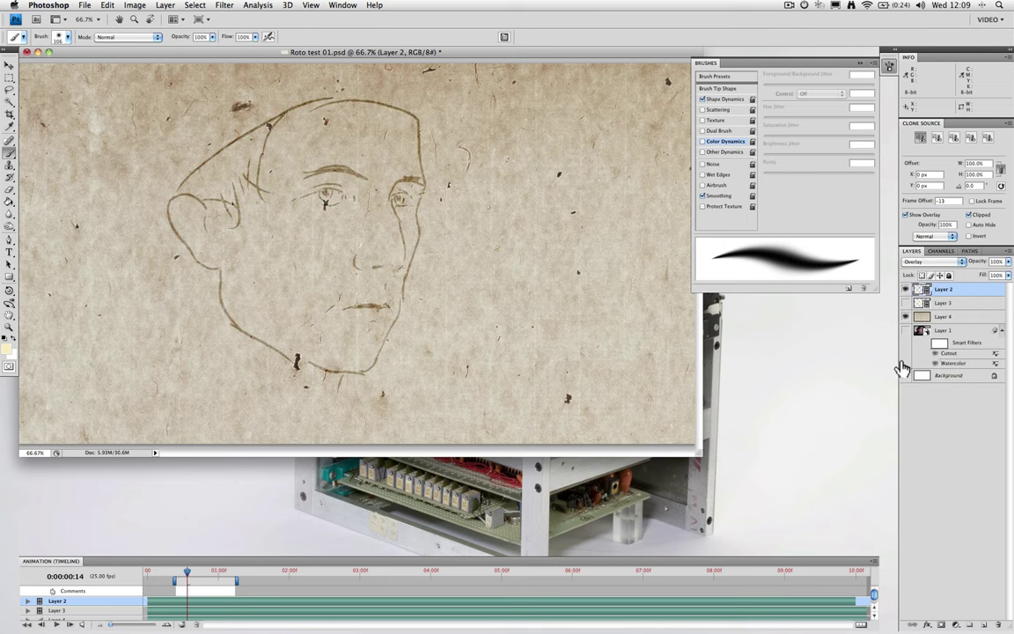
Step: Hide the paper and line layers, then show and select the photo Layer 1
{"action": "left_click", "coordinate": [906, 316]}
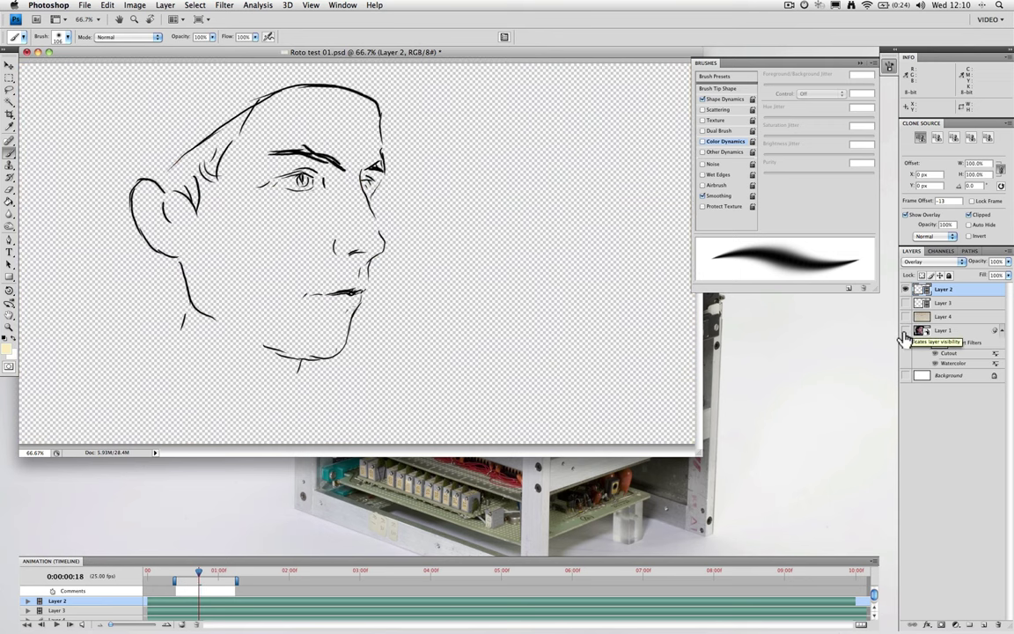
{"action": "left_click", "coordinate": [906, 330]}
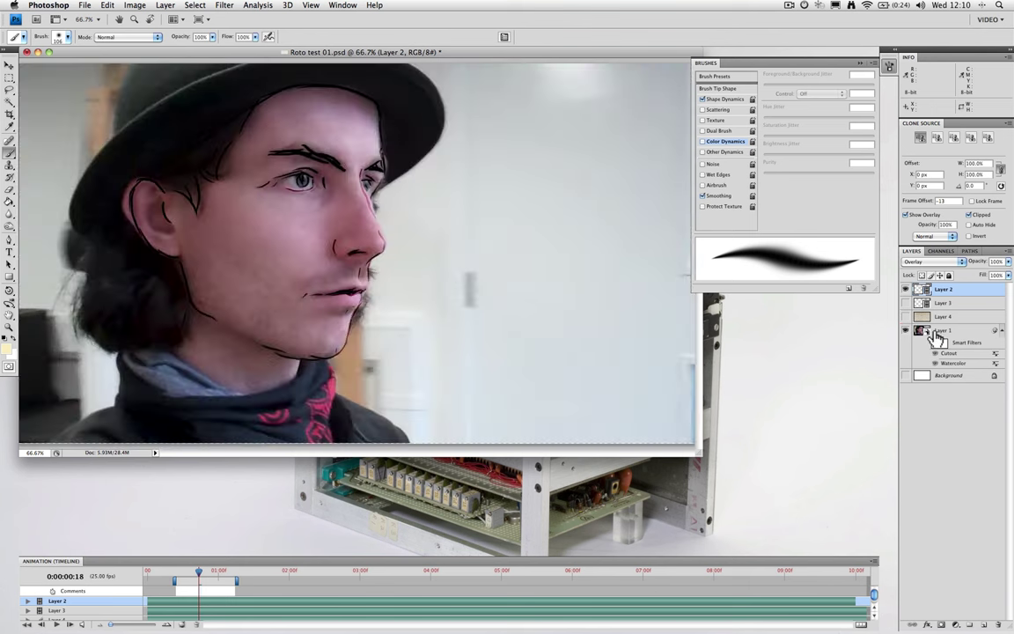
{"action": "left_click", "coordinate": [941, 331]}
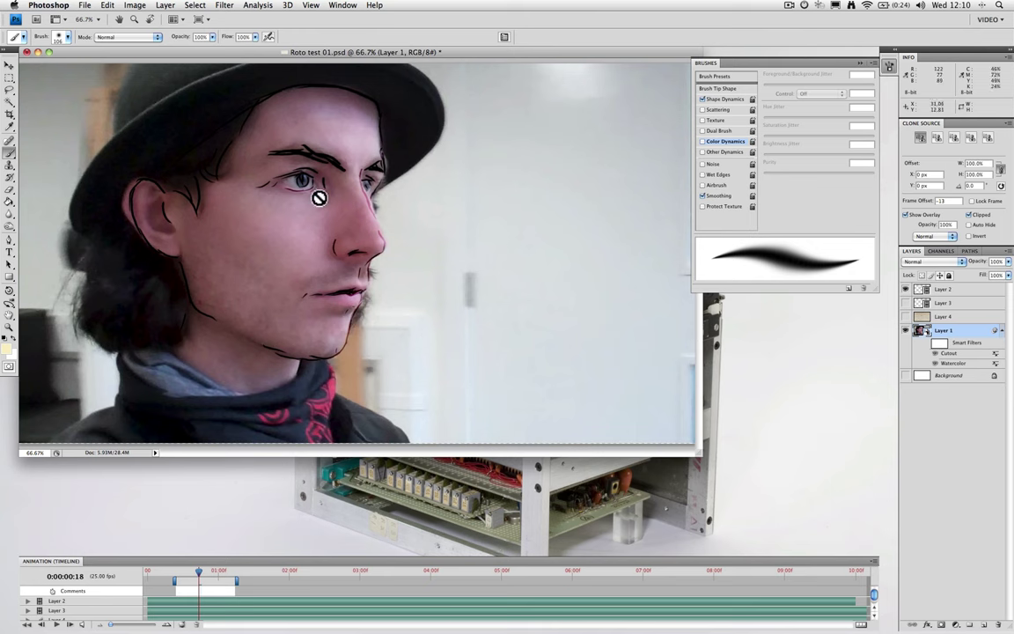
{"action": "left_click", "coordinate": [906, 290]}
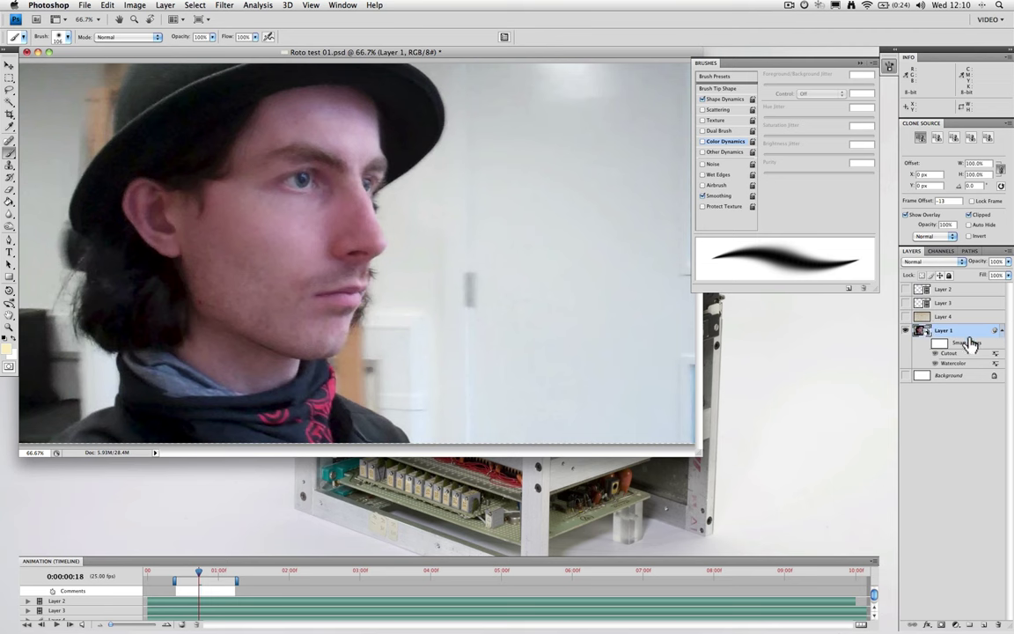
Step: Toggle Layer 1's smart filters, leaving Cutout off and Watercolor on
{"action": "left_click", "coordinate": [963, 347]}
{"action": "left_click", "coordinate": [933, 353]}
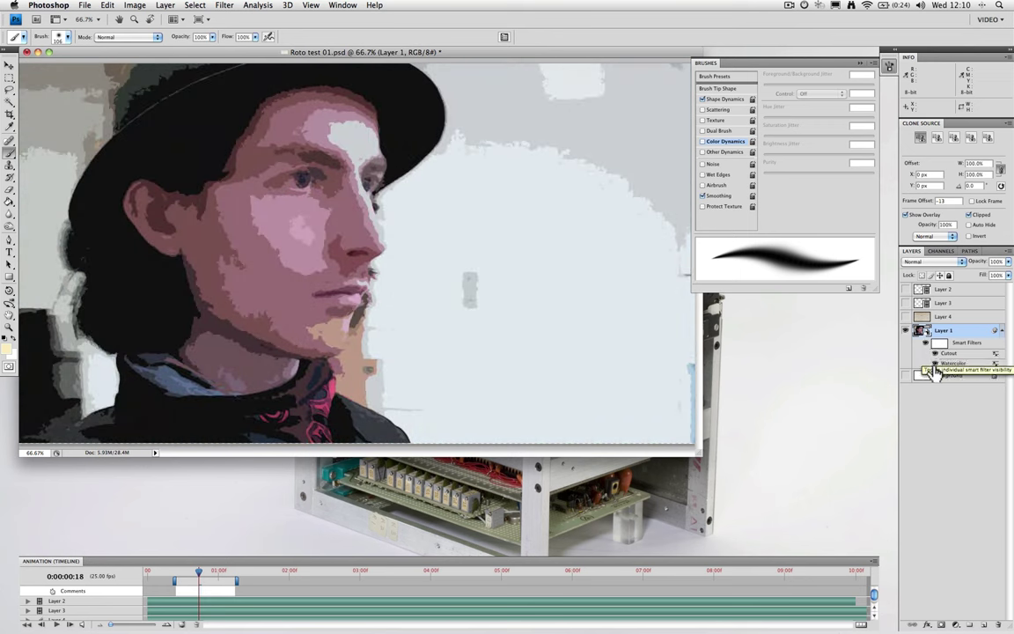
{"action": "left_click", "coordinate": [936, 363]}
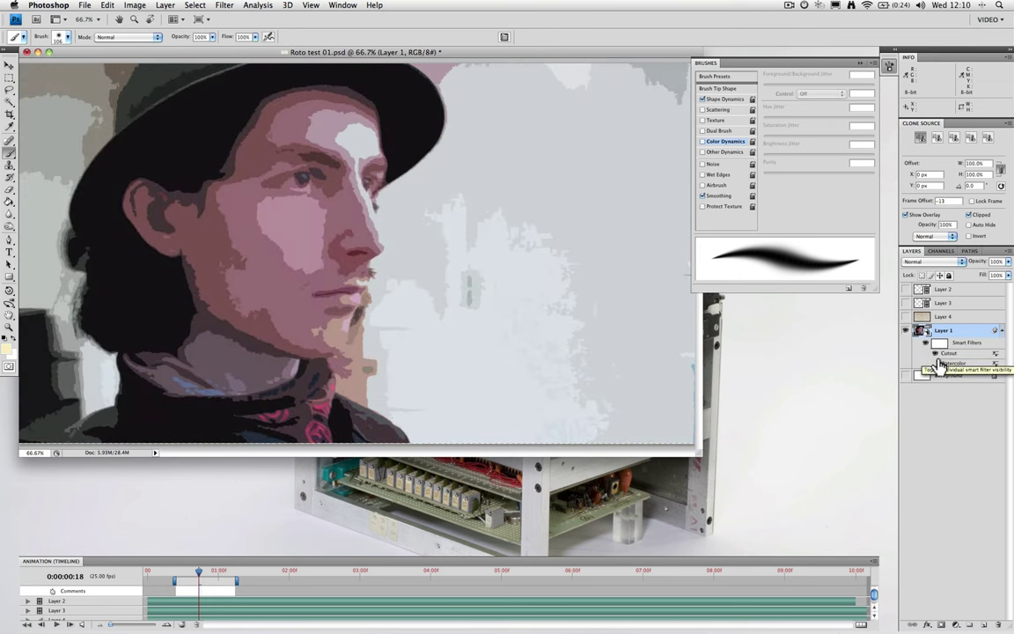
{"action": "left_click", "coordinate": [937, 363]}
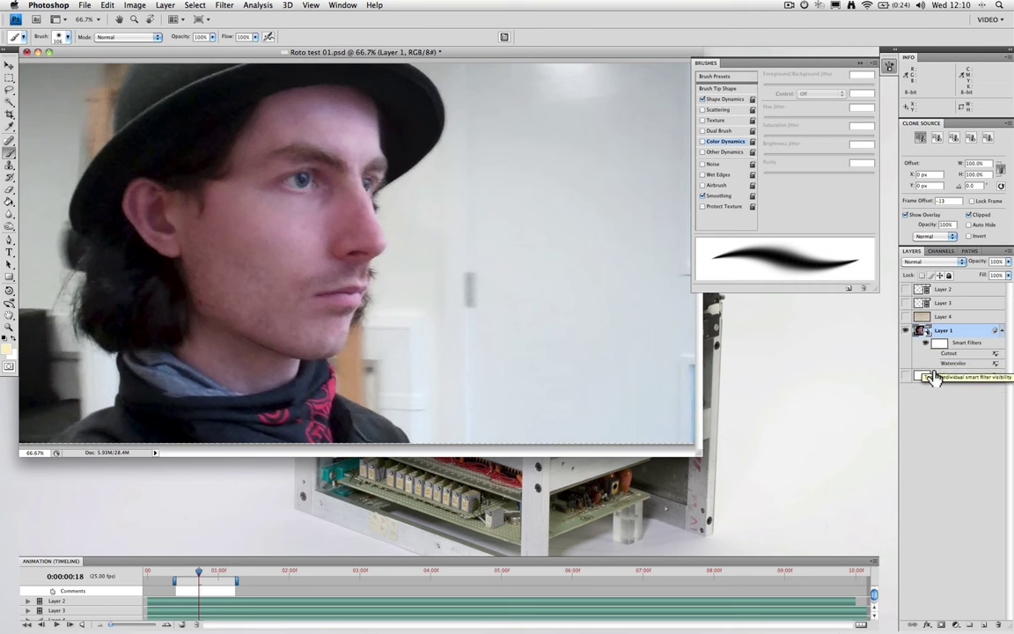
{"action": "left_click", "coordinate": [936, 363]}
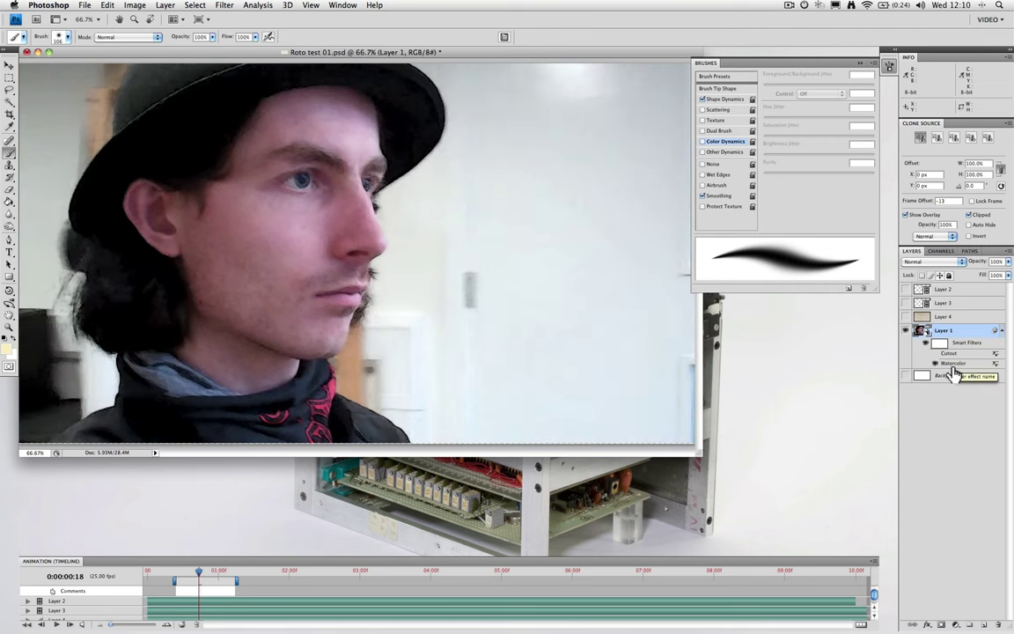
Step: Open Watercolor in the Filter Gallery and try Sponge at brush size 6 and Smudge Stick at highlight area 6
{"action": "double_click", "coordinate": [953, 364]}
{"action": "left_click", "coordinate": [607, 180]}
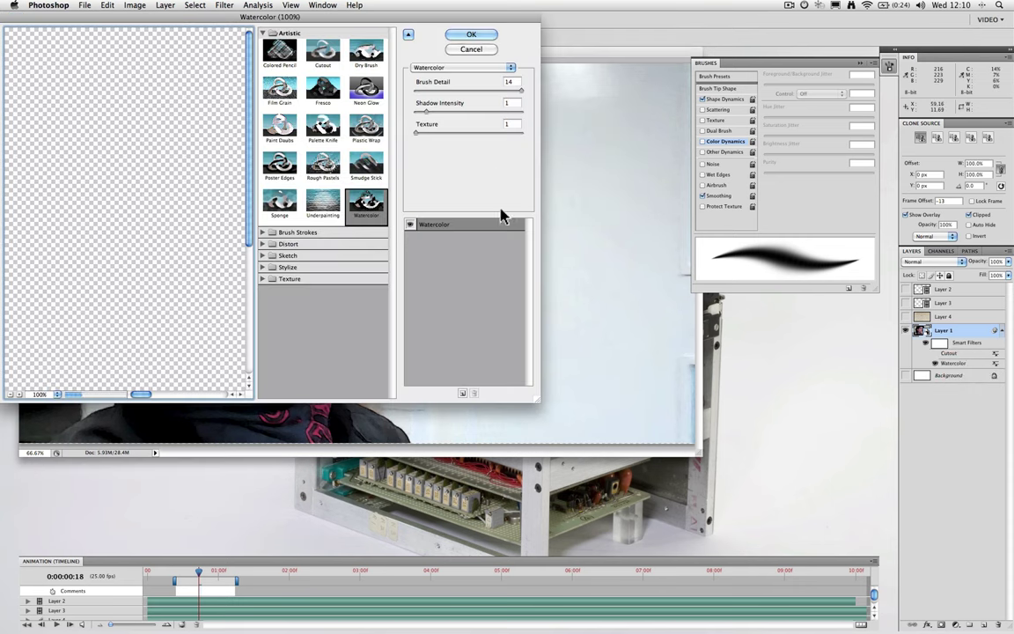
{"action": "left_click_drag", "start_coordinate": [380, 17], "coordinate": [831, 40]}
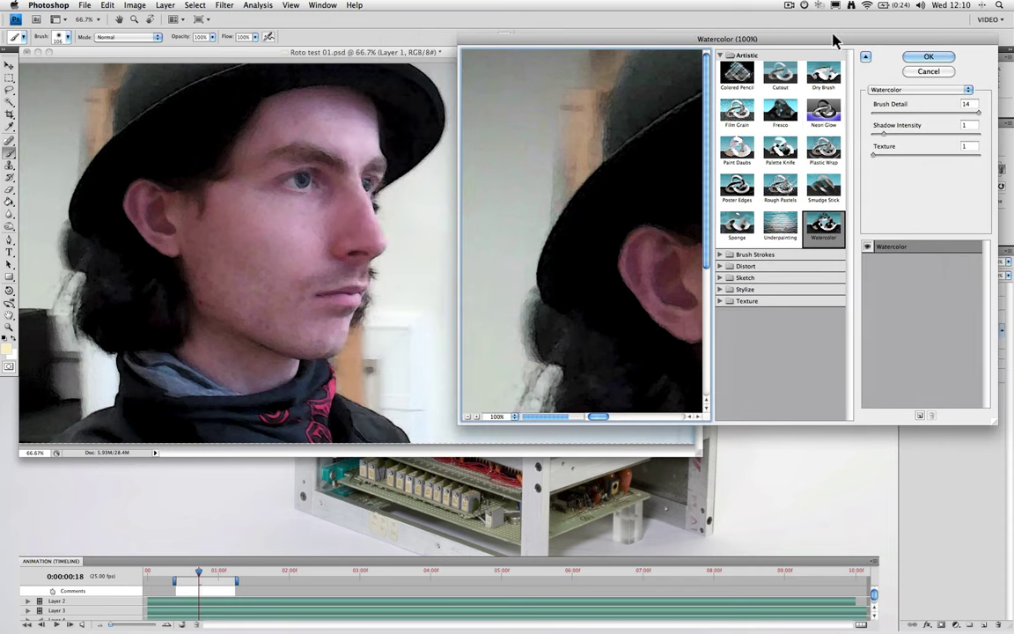
{"action": "left_click", "coordinate": [743, 225]}
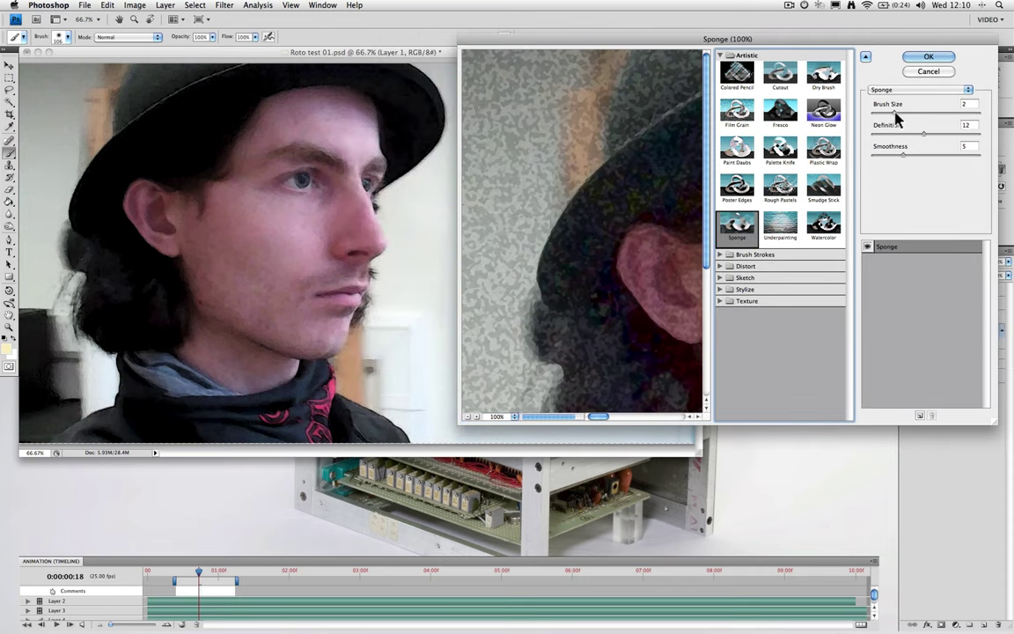
{"action": "mouse_move", "coordinate": [895, 117]}
{"action": "left_mouse_down"}
{"action": "mouse_move", "coordinate": [932, 117]}
{"action": "mouse_move", "coordinate": [955, 135]}
{"action": "mouse_move", "coordinate": [936, 135]}
{"action": "left_mouse_up"}
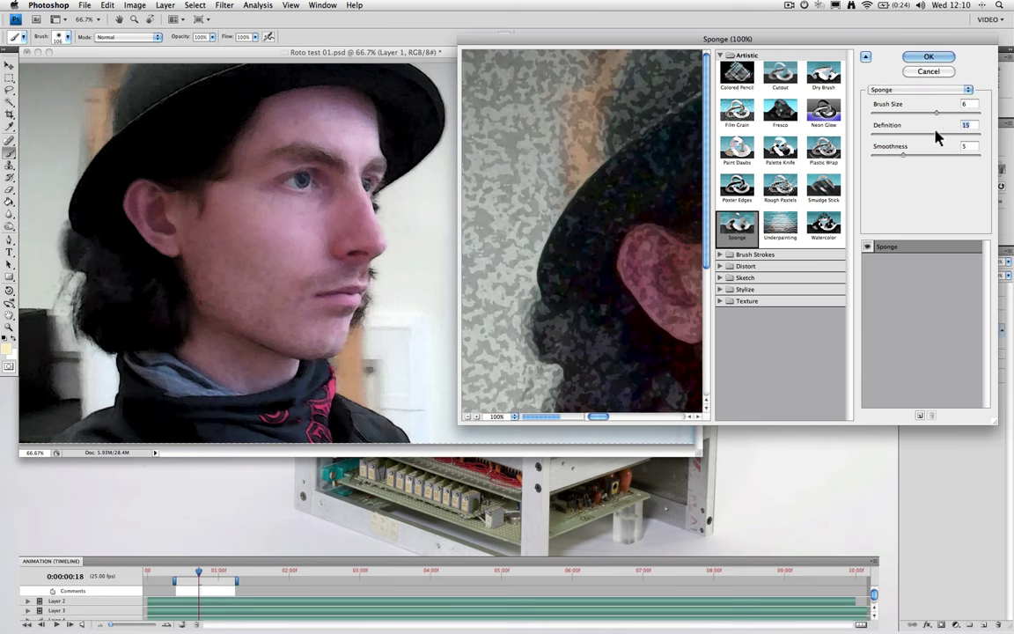
{"action": "left_click", "coordinate": [824, 192]}
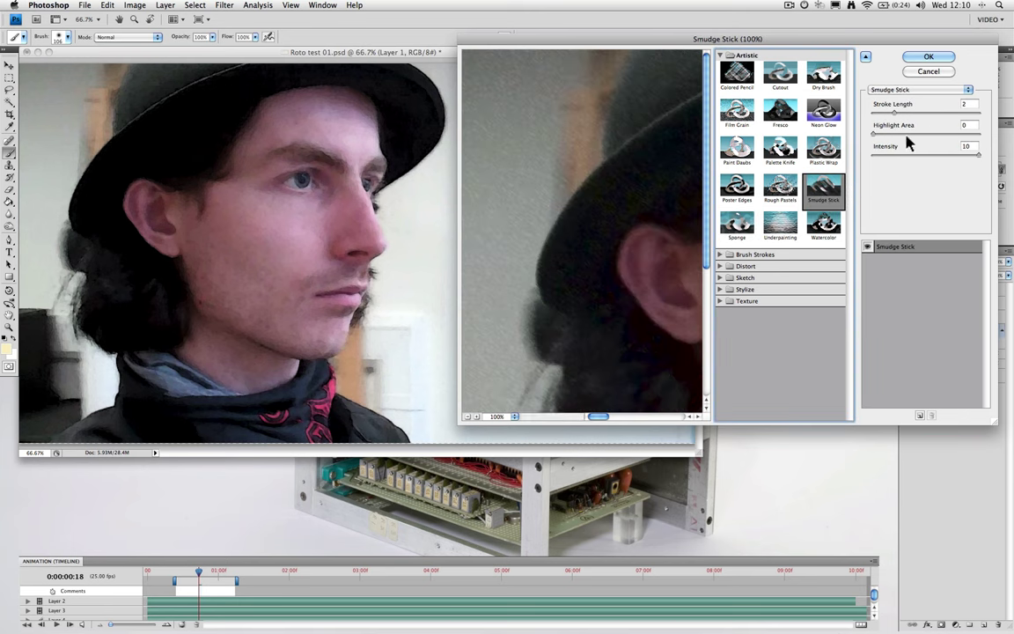
{"action": "left_click_drag", "start_coordinate": [884, 139], "coordinate": [899, 135]}
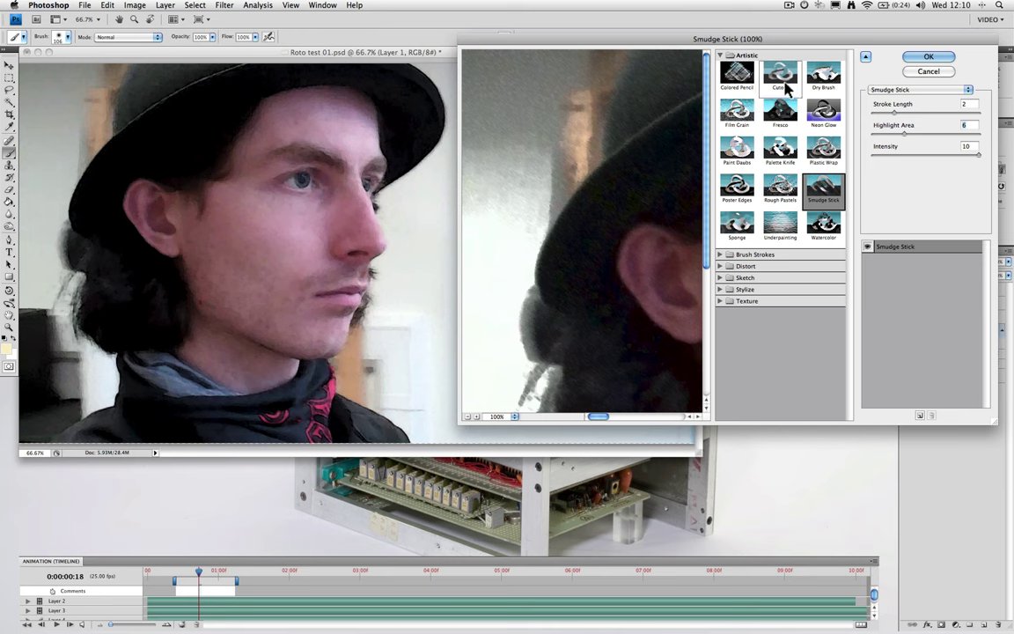
Step: Choose Paint Daubs with brush size 26, sharpness 3 and Wide Sharp brush type
{"action": "left_click", "coordinate": [755, 149]}
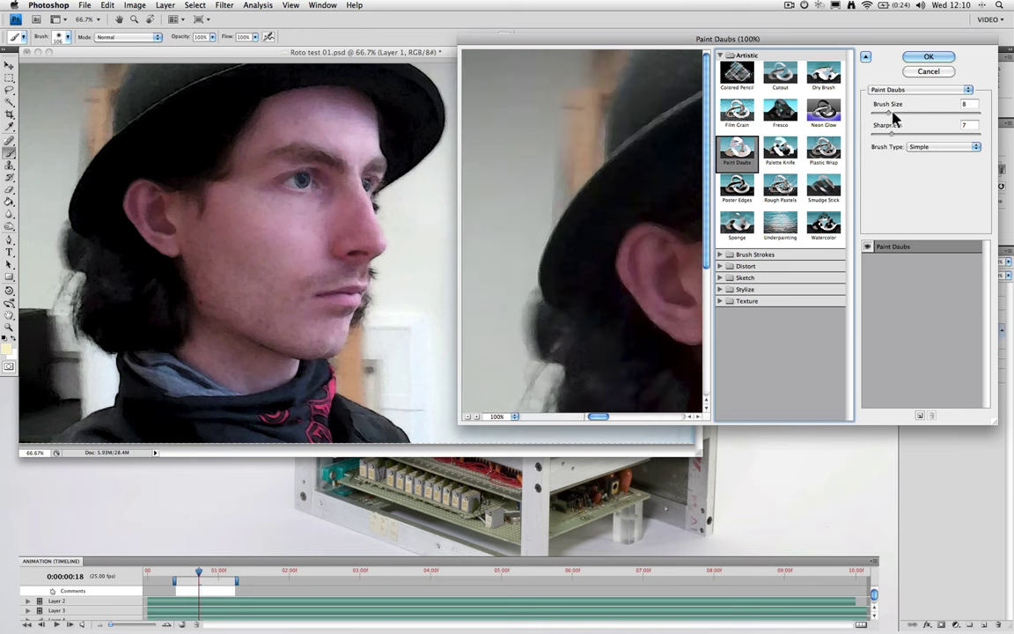
{"action": "mouse_move", "coordinate": [896, 114]}
{"action": "left_mouse_down"}
{"action": "mouse_move", "coordinate": [926, 112]}
{"action": "mouse_move", "coordinate": [883, 141]}
{"action": "left_mouse_up"}
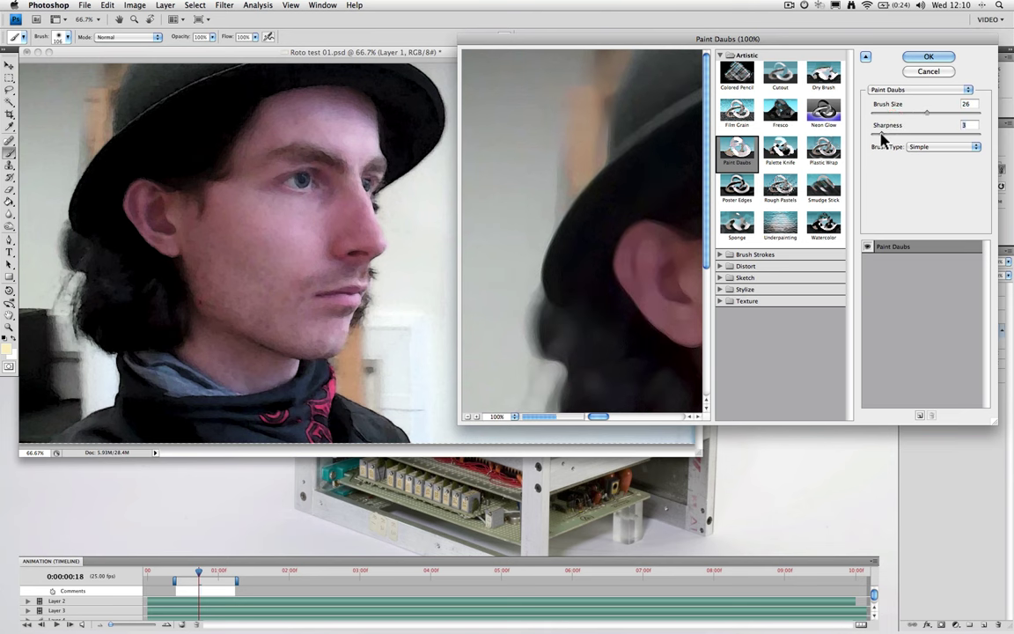
{"action": "left_click", "coordinate": [928, 147]}
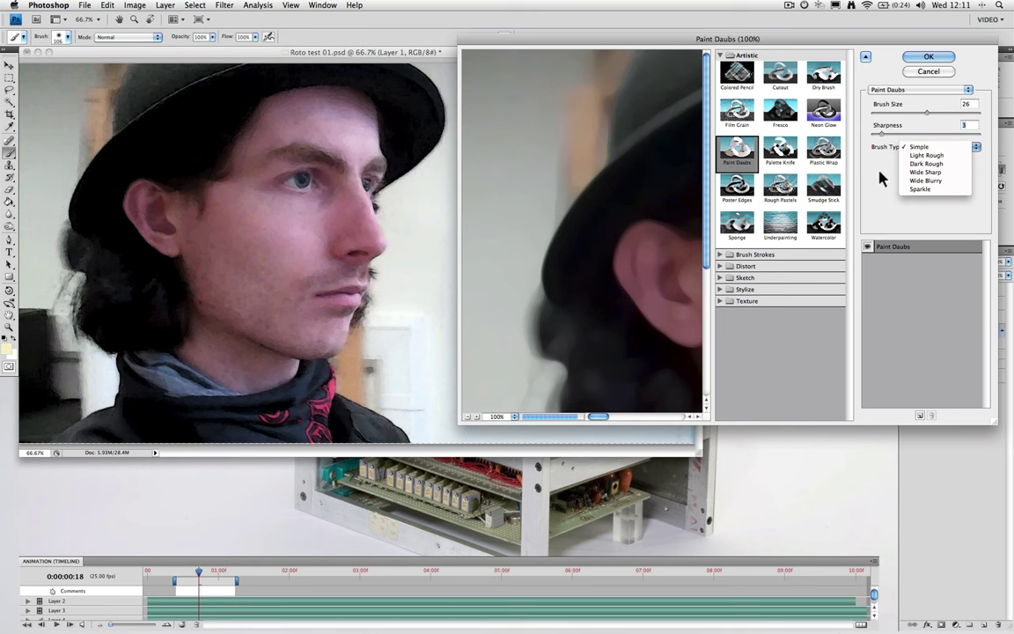
{"action": "left_click", "coordinate": [959, 155]}
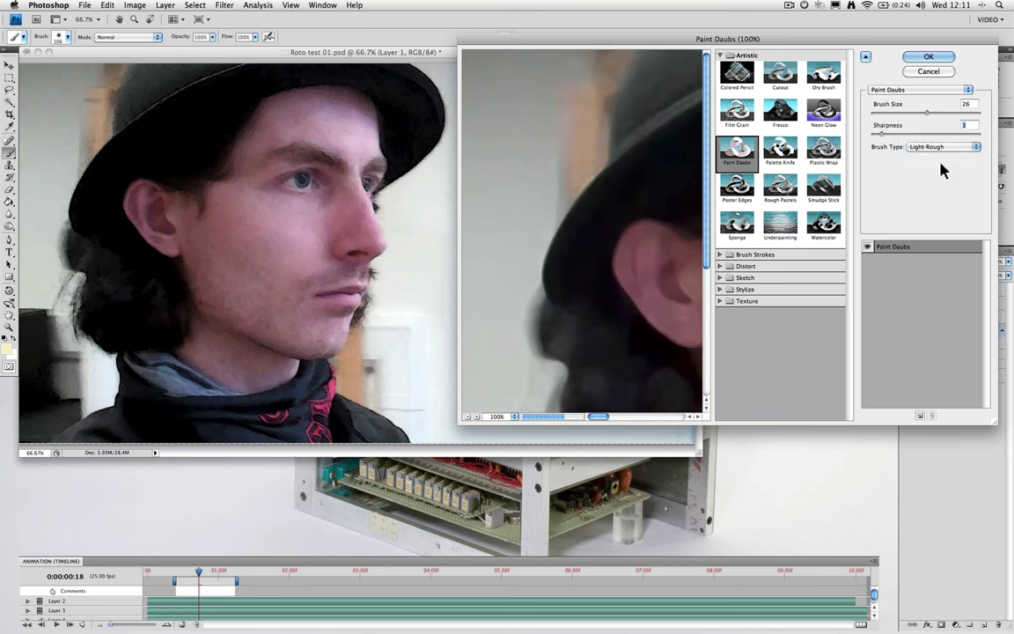
{"action": "left_click", "coordinate": [939, 148]}
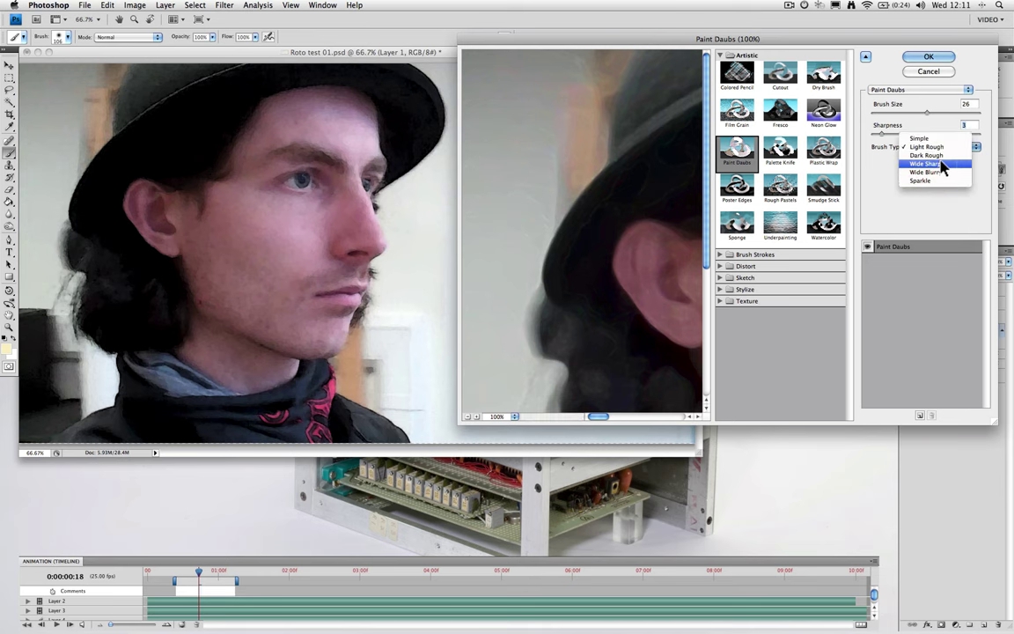
{"action": "left_click", "coordinate": [942, 165]}
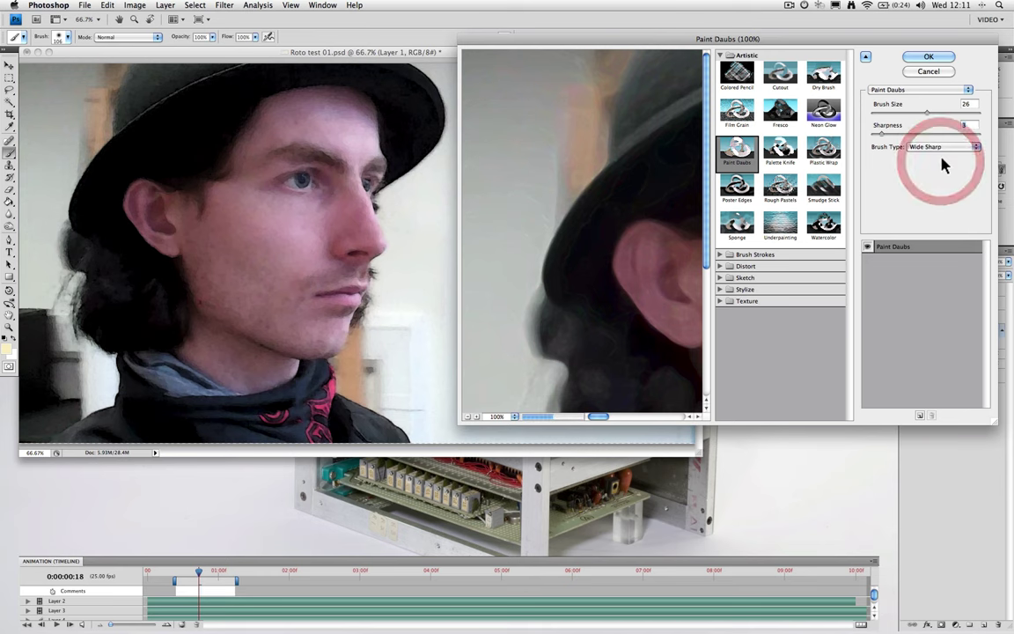
Step: Apply Paint Daubs, show Layer 2's lines in Normal blend over it, and go back to frame 17
{"action": "left_click", "coordinate": [931, 58]}
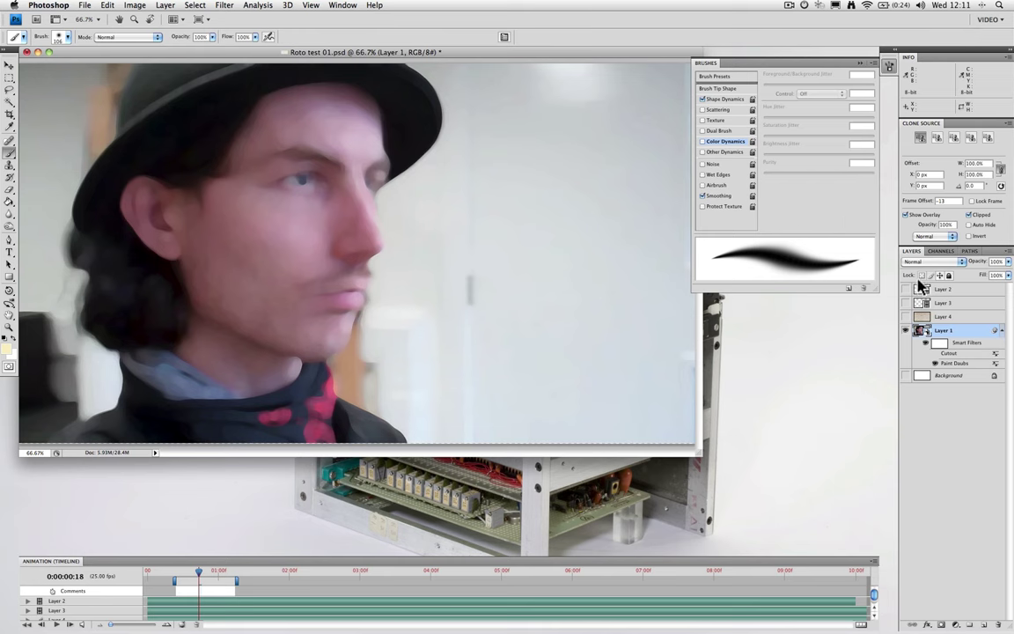
{"action": "left_click", "coordinate": [905, 290]}
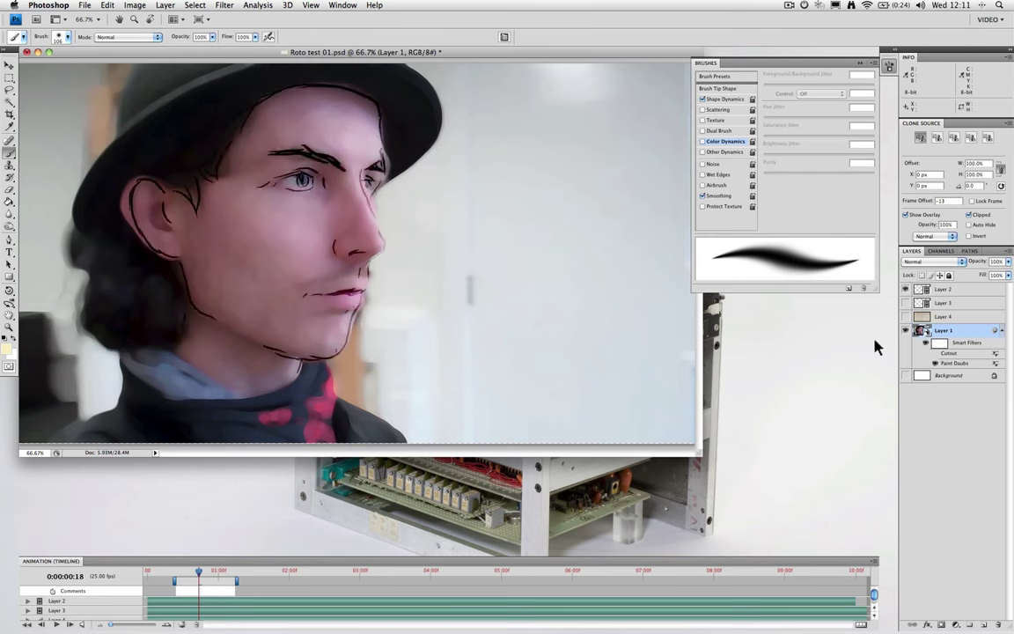
{"action": "left_click", "coordinate": [940, 289]}
{"action": "left_click", "coordinate": [933, 262]}
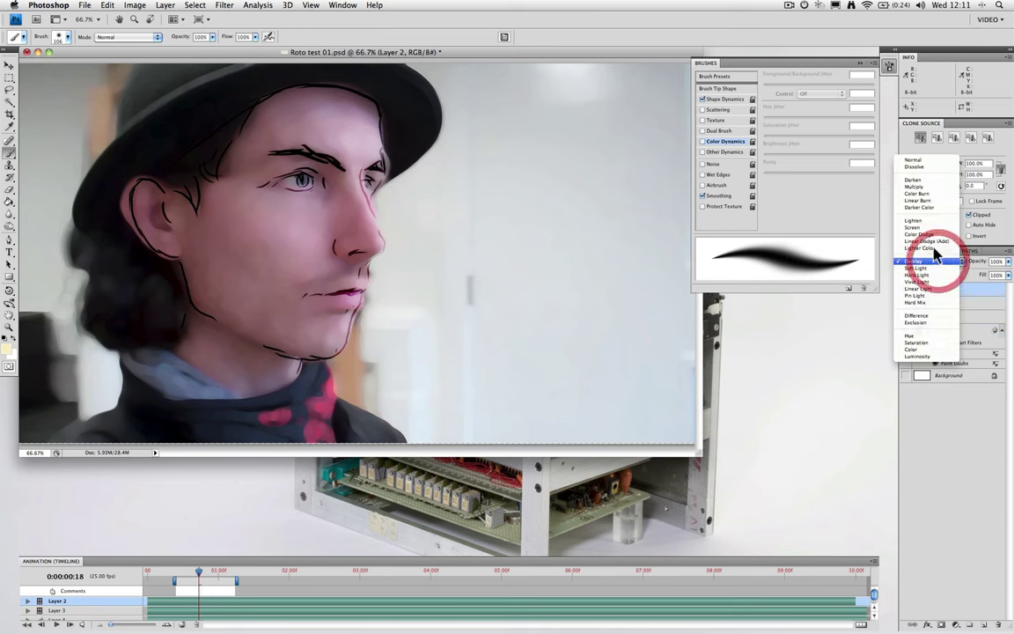
{"action": "left_click", "coordinate": [915, 160]}
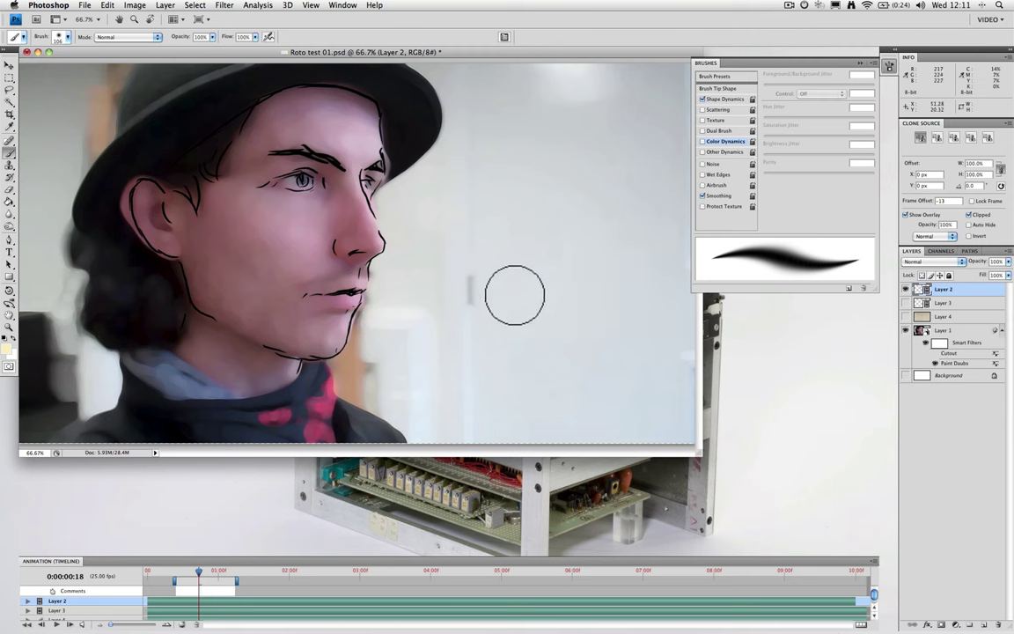
{"action": "left_click", "coordinate": [195, 567]}
{"action": "left_click", "coordinate": [192, 571]}
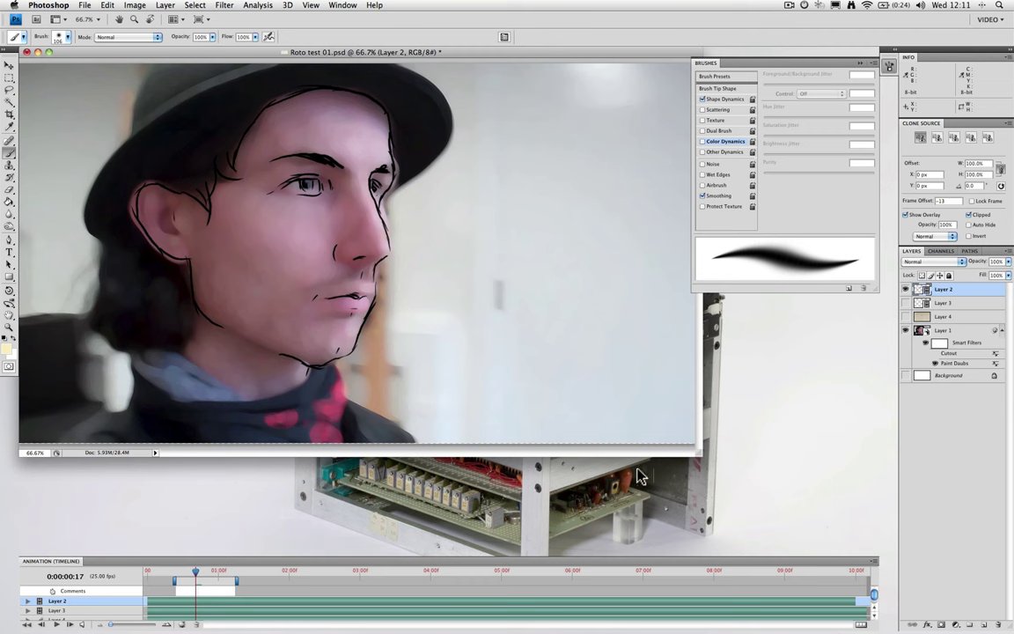
Step: Hide Layer 1's footage, show Layer 4's paper, set Layer 2 to Overlay, and step back to frame 16
{"action": "left_click", "coordinate": [907, 332]}
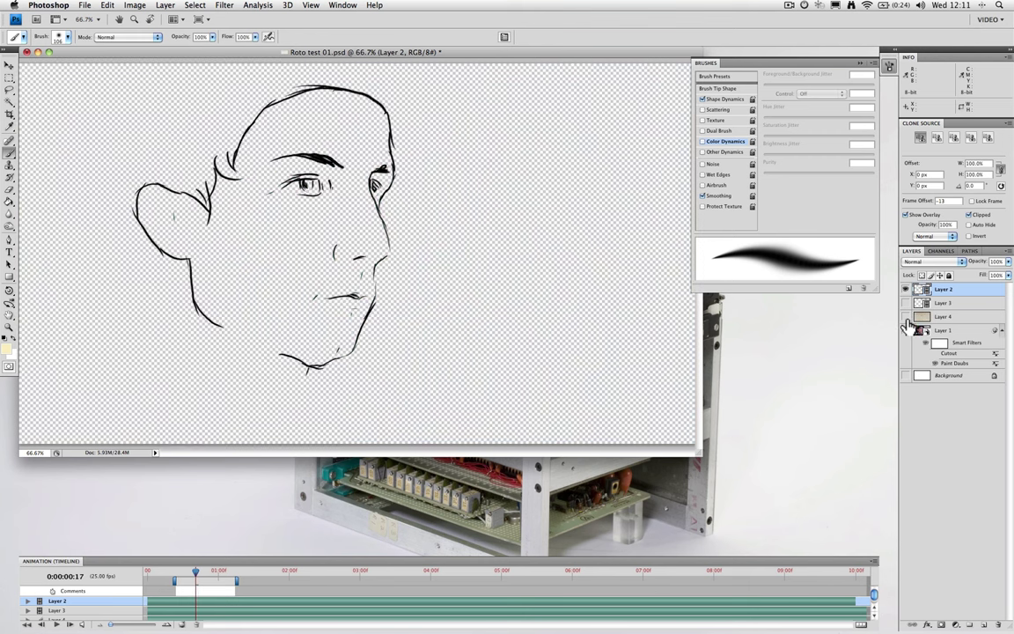
{"action": "left_click", "coordinate": [907, 317]}
{"action": "left_click", "coordinate": [912, 263]}
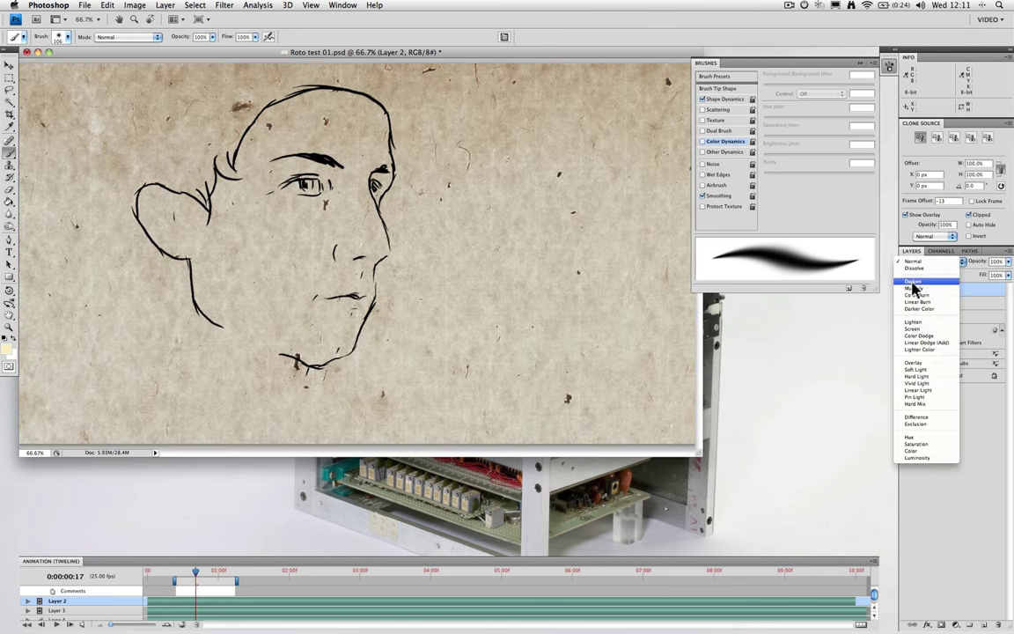
{"action": "left_click", "coordinate": [918, 364]}
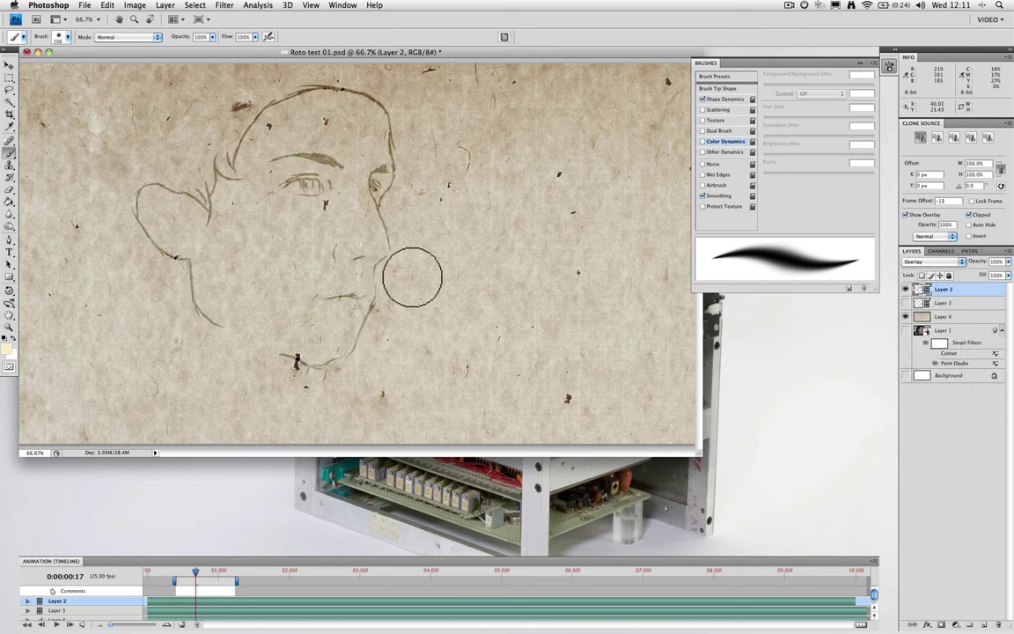
{"action": "left_click_drag", "start_coordinate": [198, 581], "coordinate": [188, 583]}
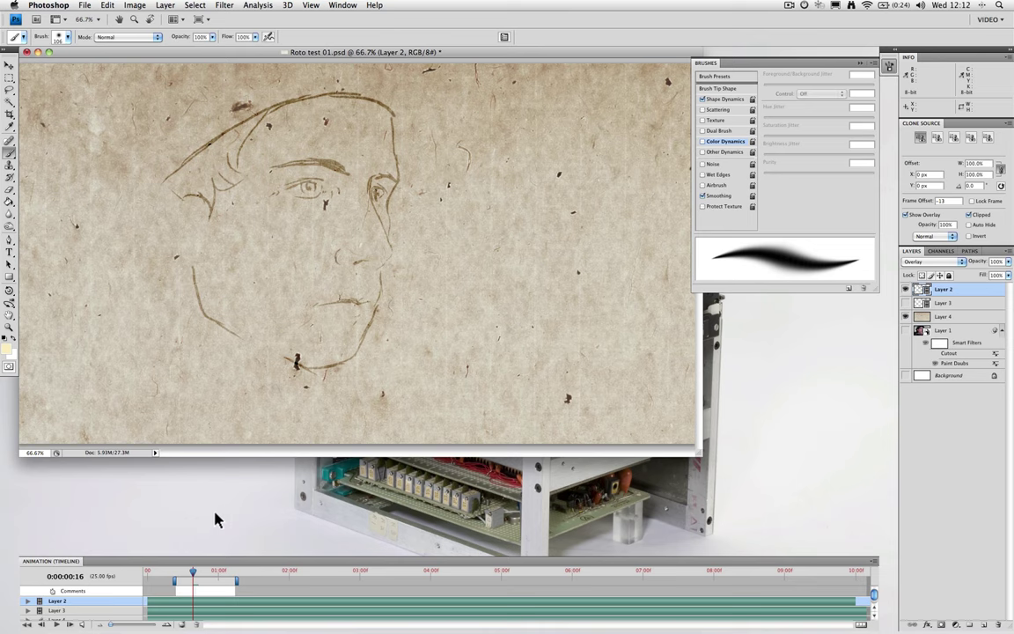
Step: Open File > Export > Render Video and choose the output folder
{"action": "left_click", "coordinate": [81, 5]}
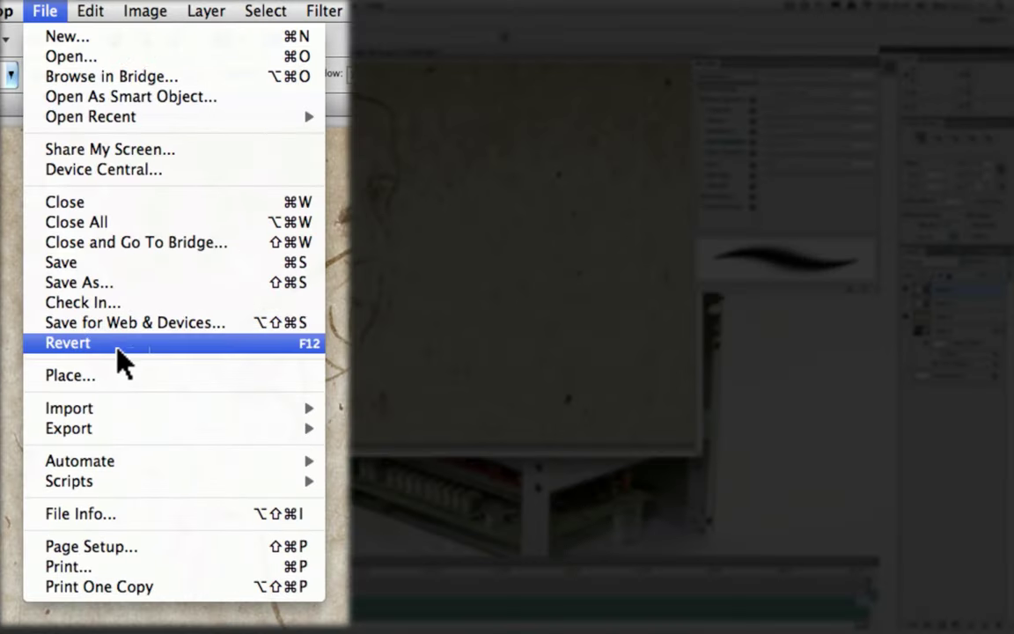
{"action": "mouse_move", "coordinate": [145, 428]}
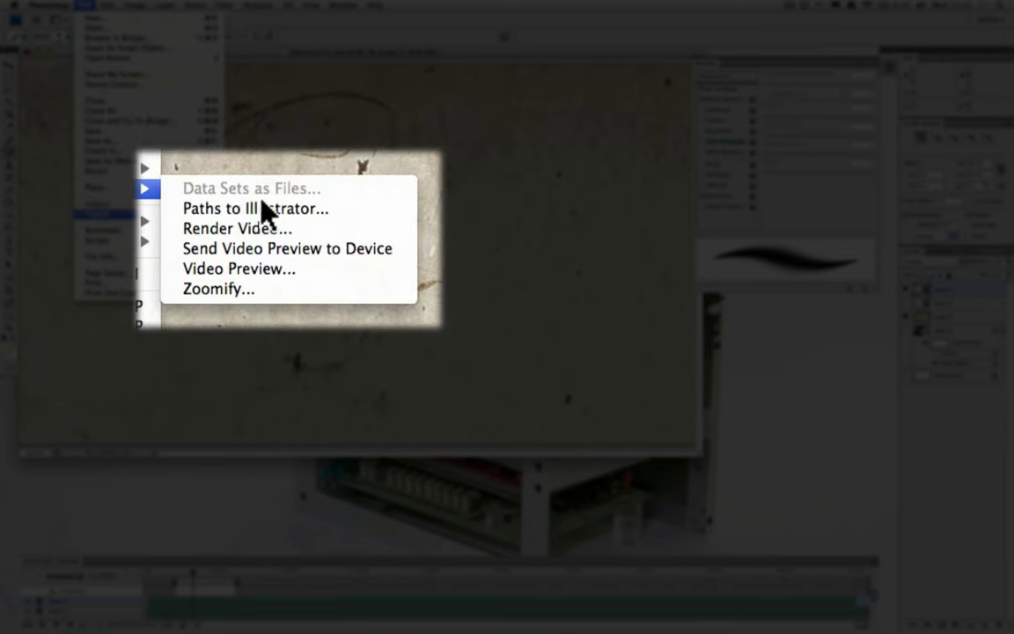
{"action": "left_click", "coordinate": [308, 230]}
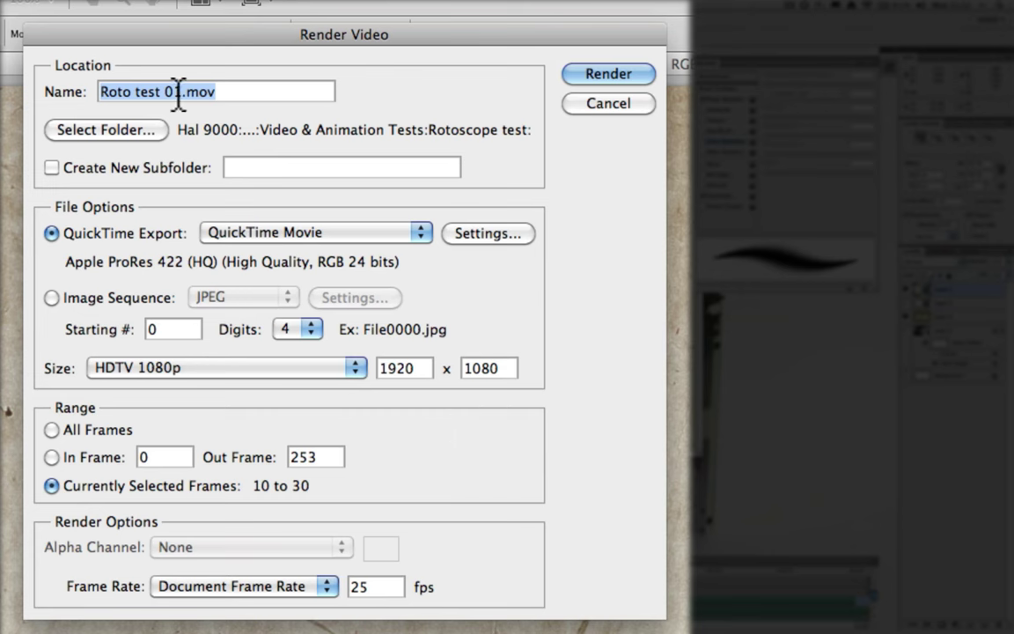
{"action": "left_click", "coordinate": [115, 130]}
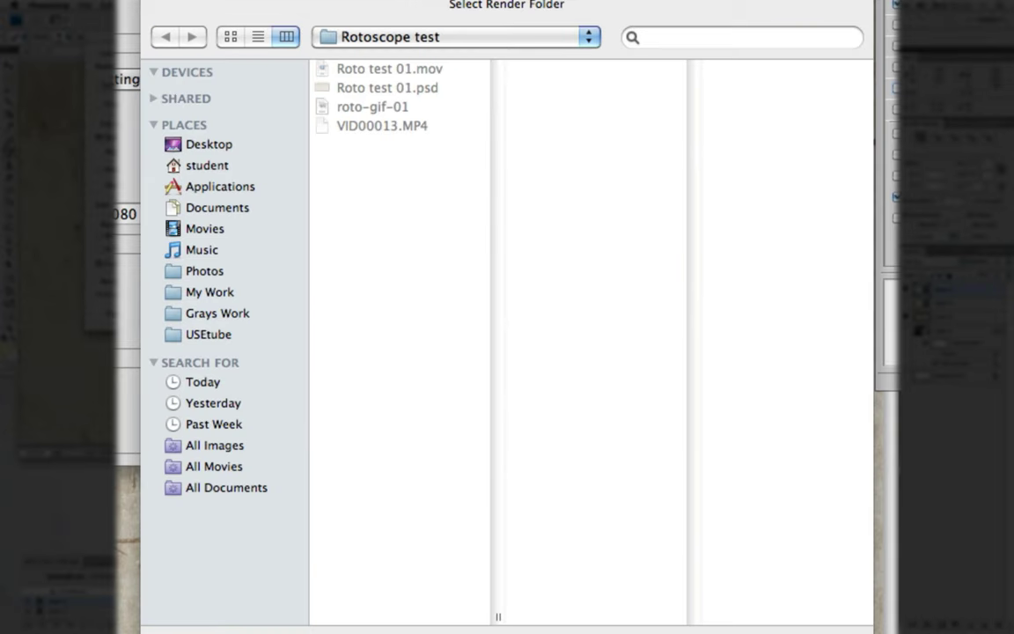
{"action": "key", "text": "Return"}
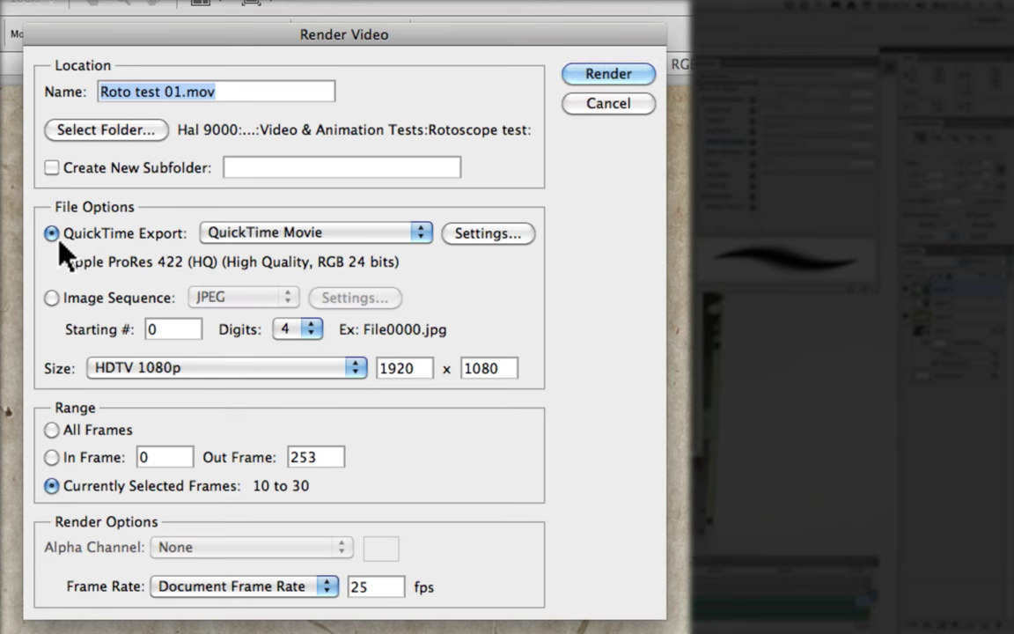
Step: Leave the QuickTime Export format on QuickTime Movie and open its Settings
{"action": "left_click", "coordinate": [412, 233]}
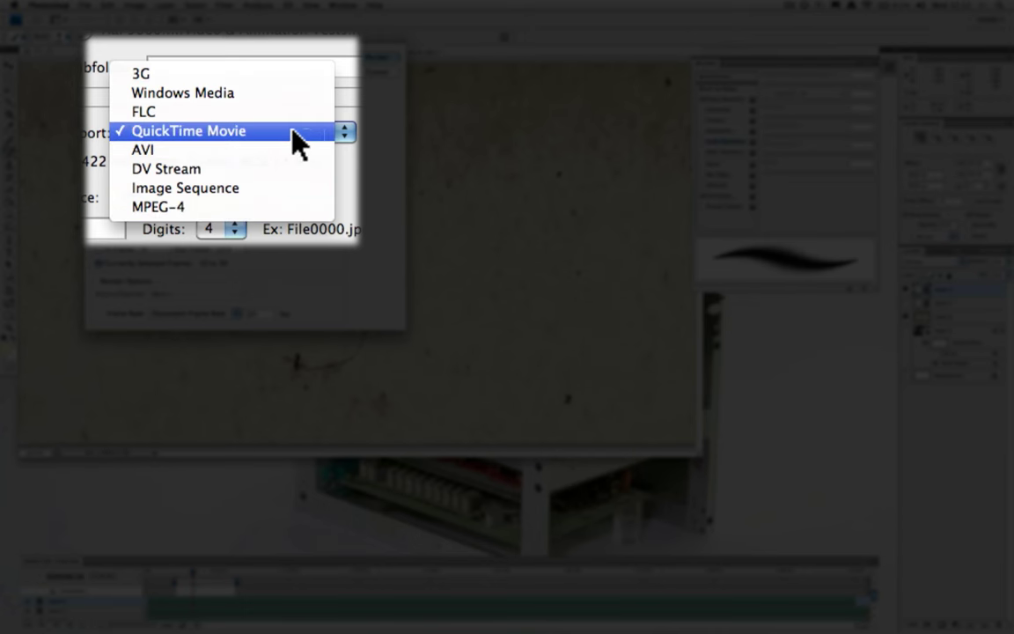
{"action": "left_click", "coordinate": [294, 132]}
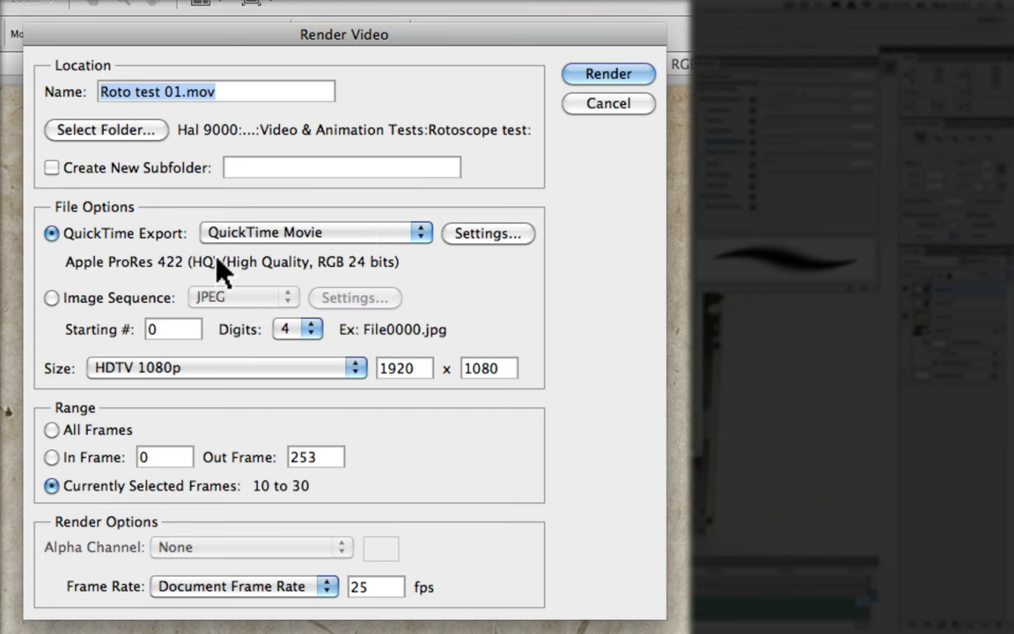
{"action": "left_click", "coordinate": [472, 233]}
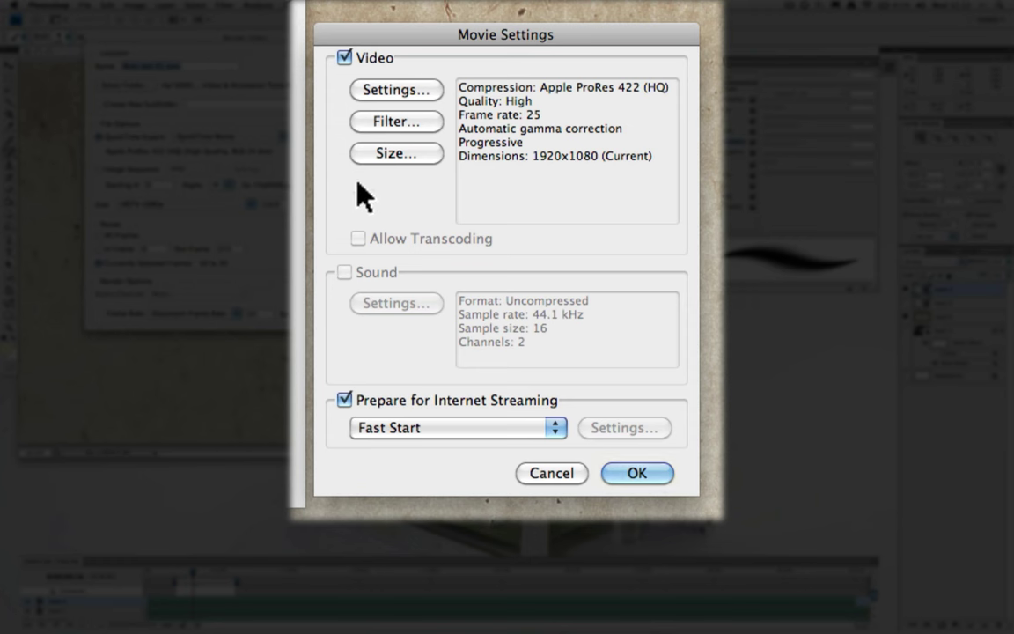
Step: Open Video Settings, keep the frame rate at 25 fps and leave Apple ProRes 422 (HQ) unchanged
{"action": "left_click", "coordinate": [396, 89]}
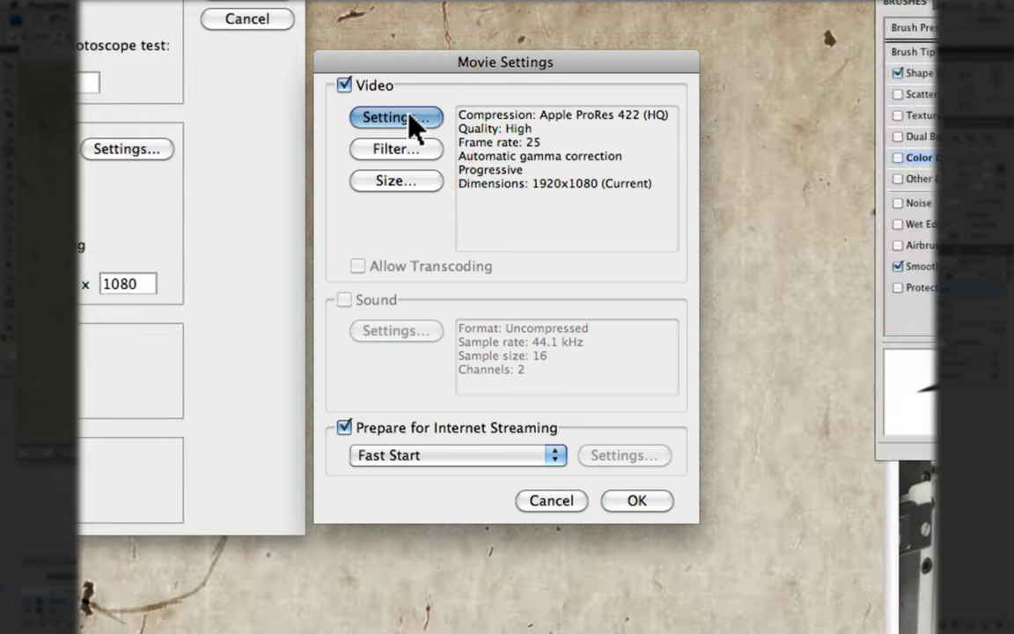
{"action": "left_click", "coordinate": [346, 131]}
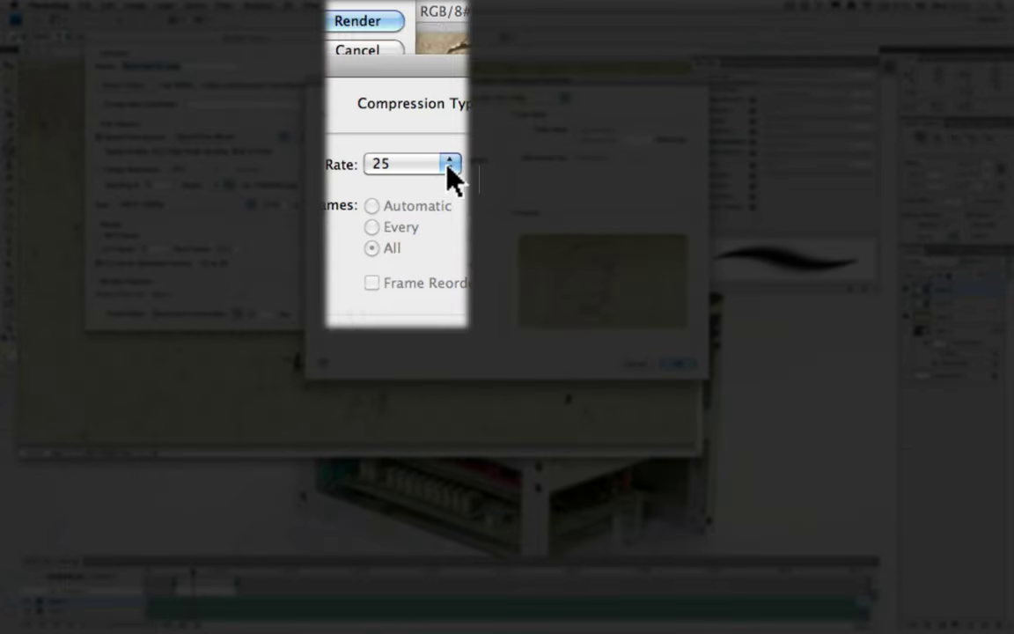
{"action": "left_click", "coordinate": [440, 168]}
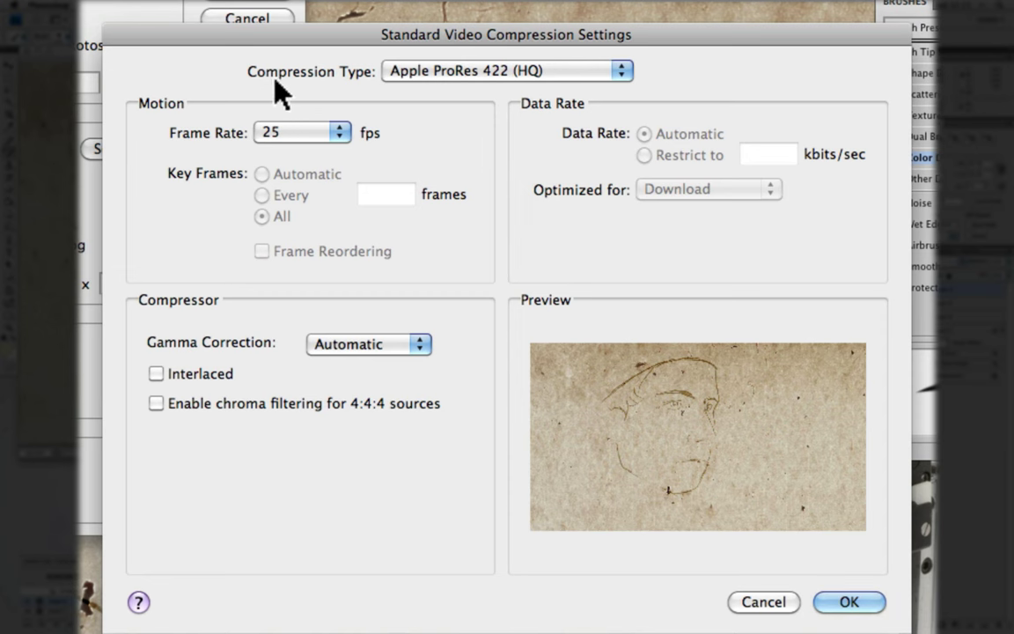
{"action": "left_click", "coordinate": [621, 72]}
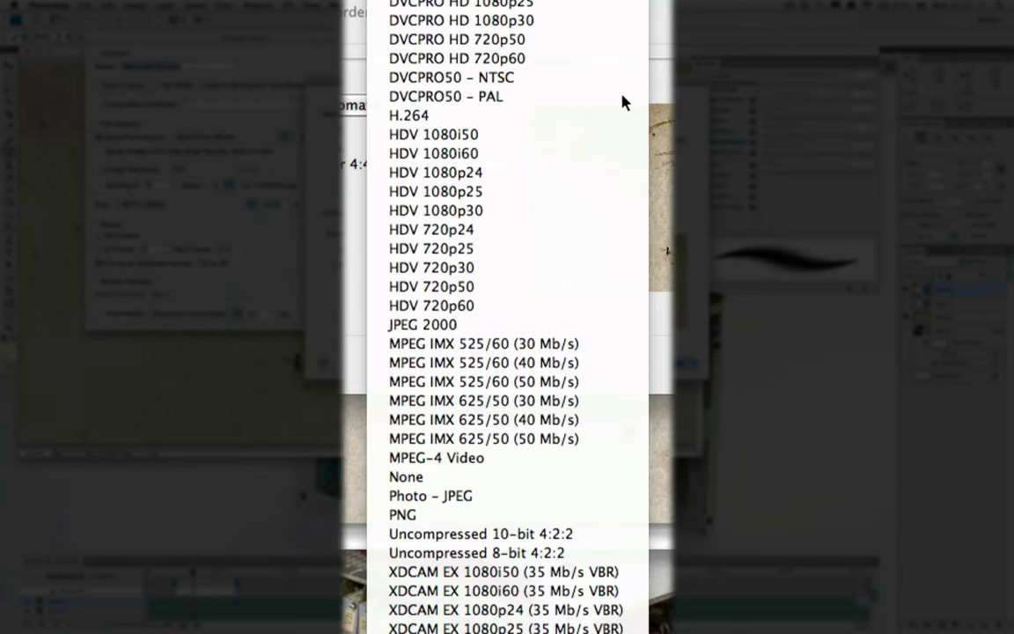
{"action": "key", "text": "Escape"}
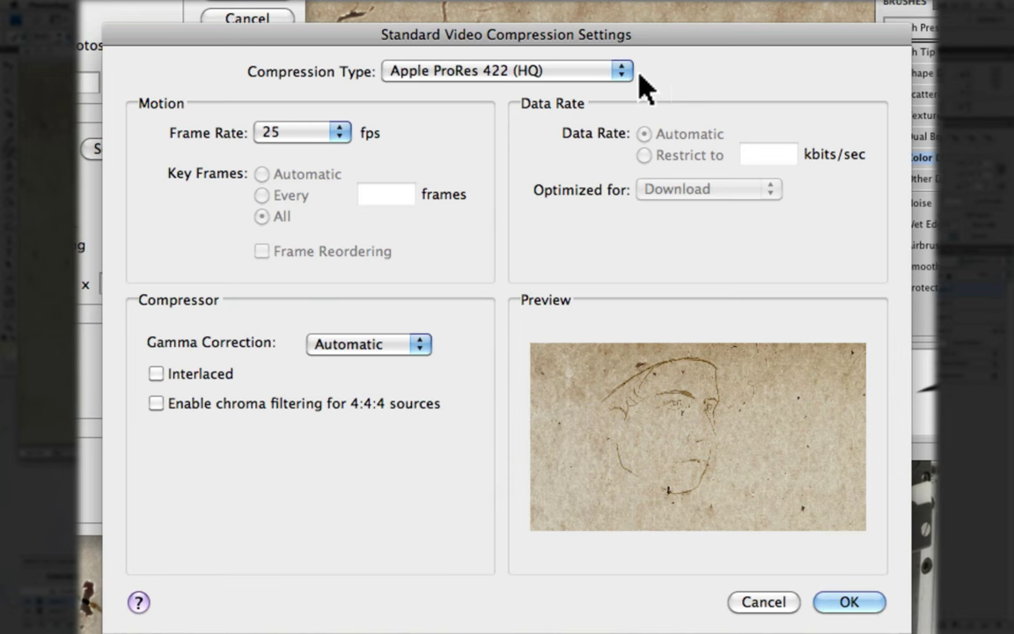
Step: Choose Apple ProRes 4444 compression at 25 fps with Millions of Colors+ depth and confirm
{"action": "left_click", "coordinate": [622, 76]}
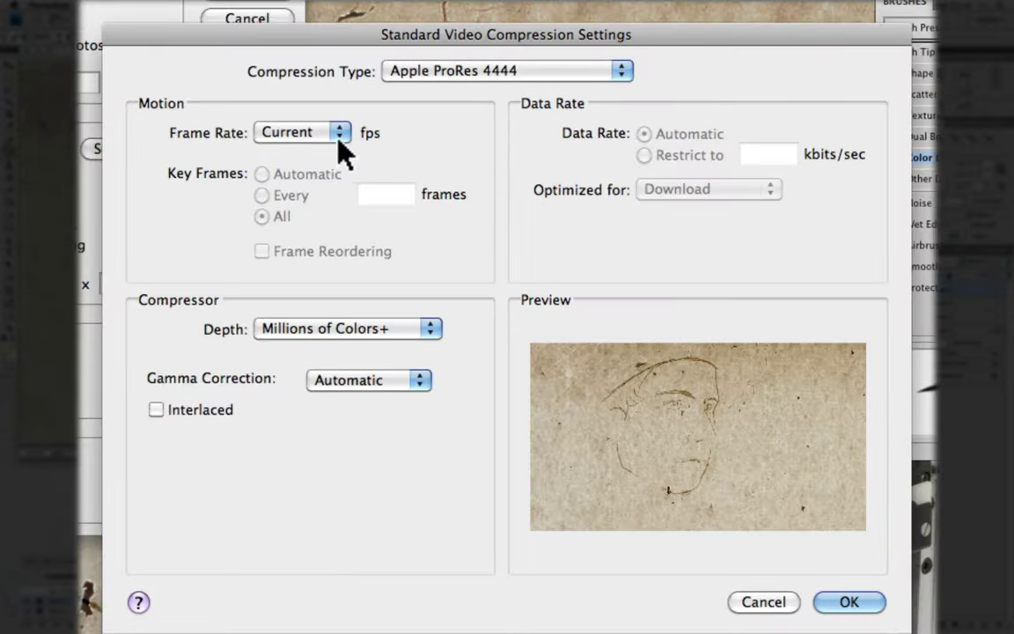
{"action": "left_click", "coordinate": [407, 132]}
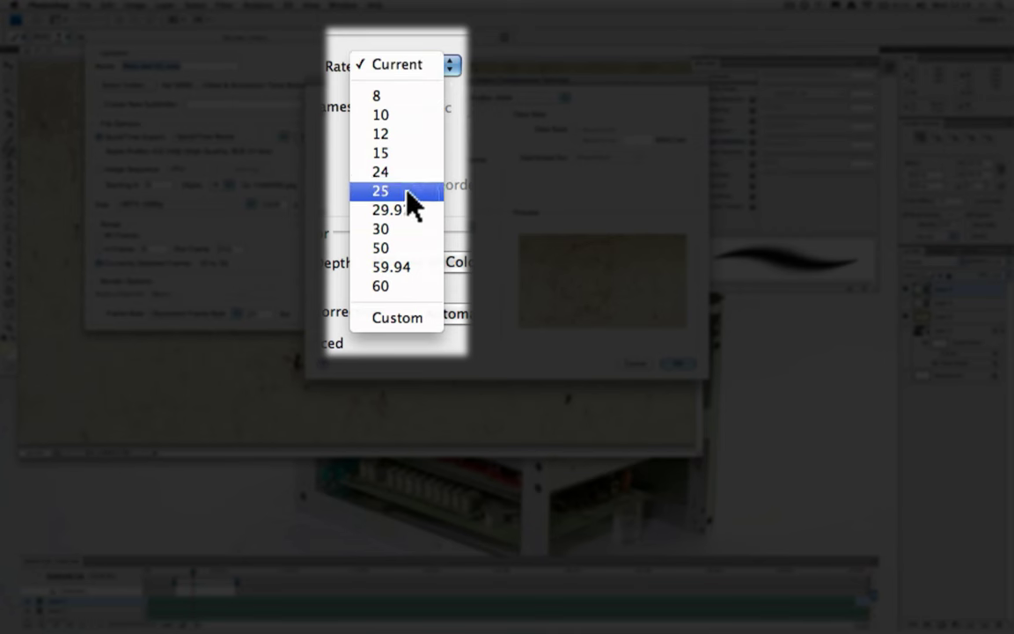
{"action": "left_click", "coordinate": [410, 190]}
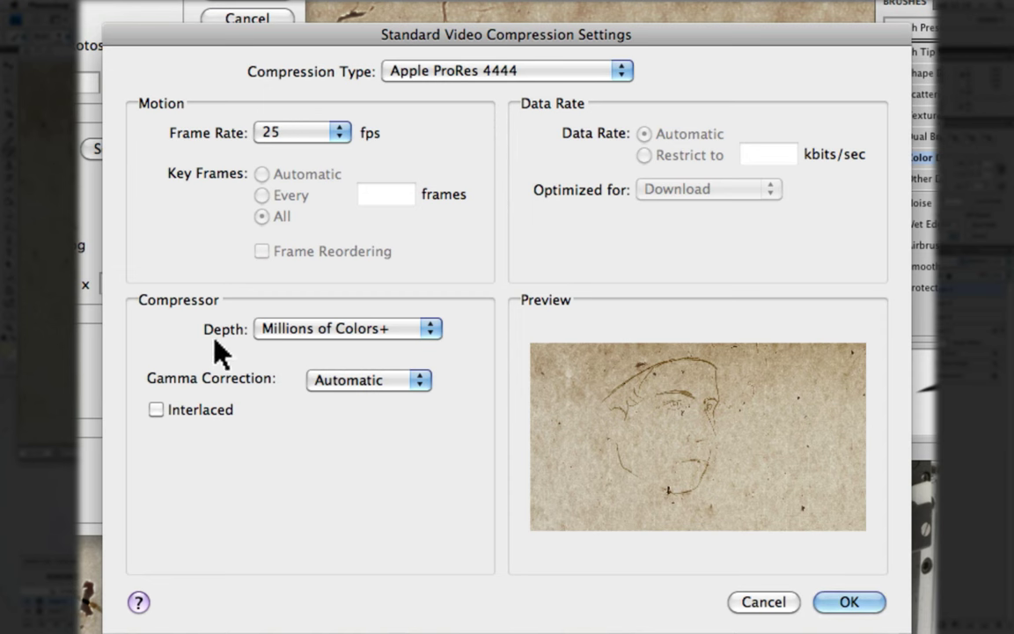
{"action": "left_click", "coordinate": [429, 331]}
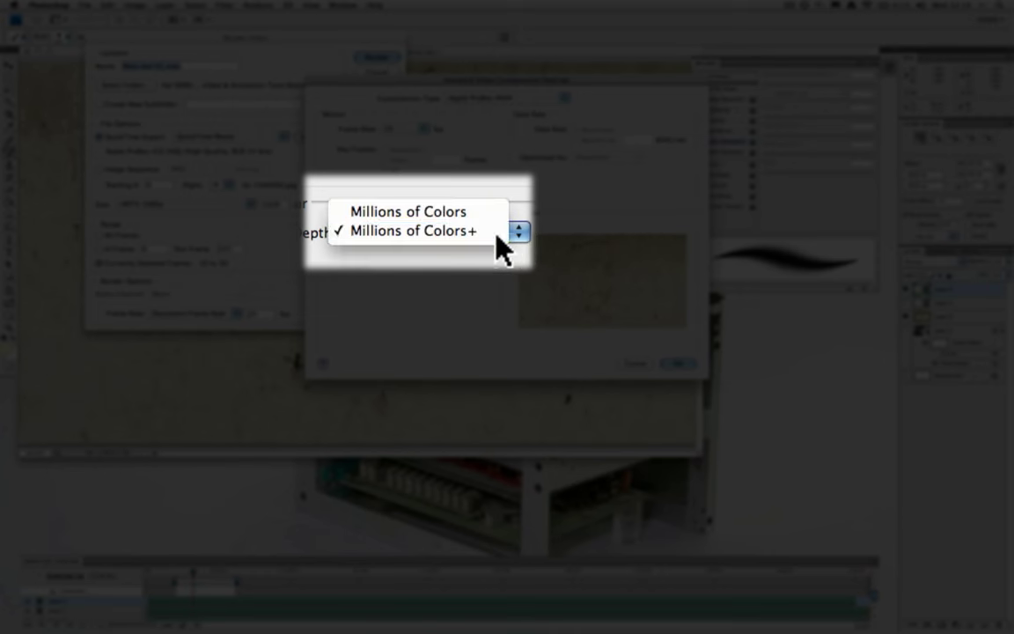
{"action": "left_click", "coordinate": [496, 233]}
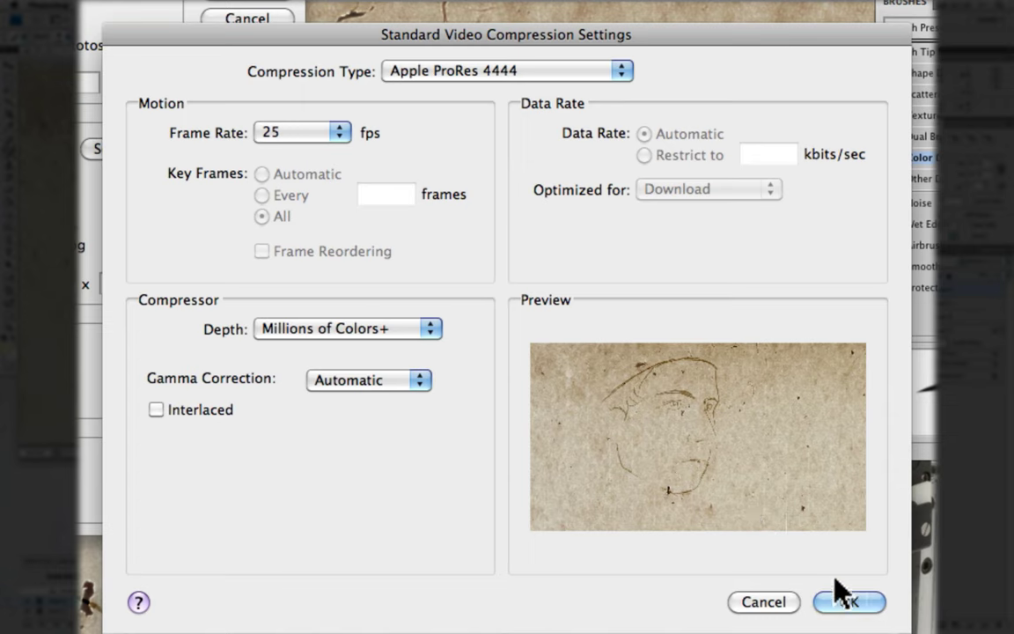
{"action": "left_click", "coordinate": [858, 606]}
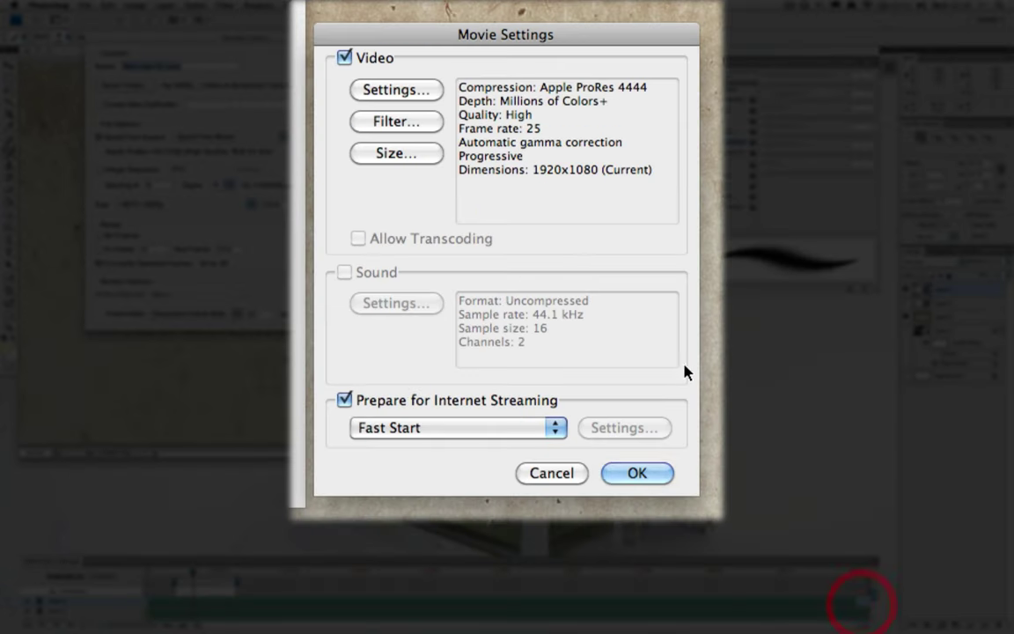
Step: Confirm Movie Settings, reopen them to verify ProRes 4444 at RGBA 32 bits, then close again
{"action": "left_click", "coordinate": [653, 475]}
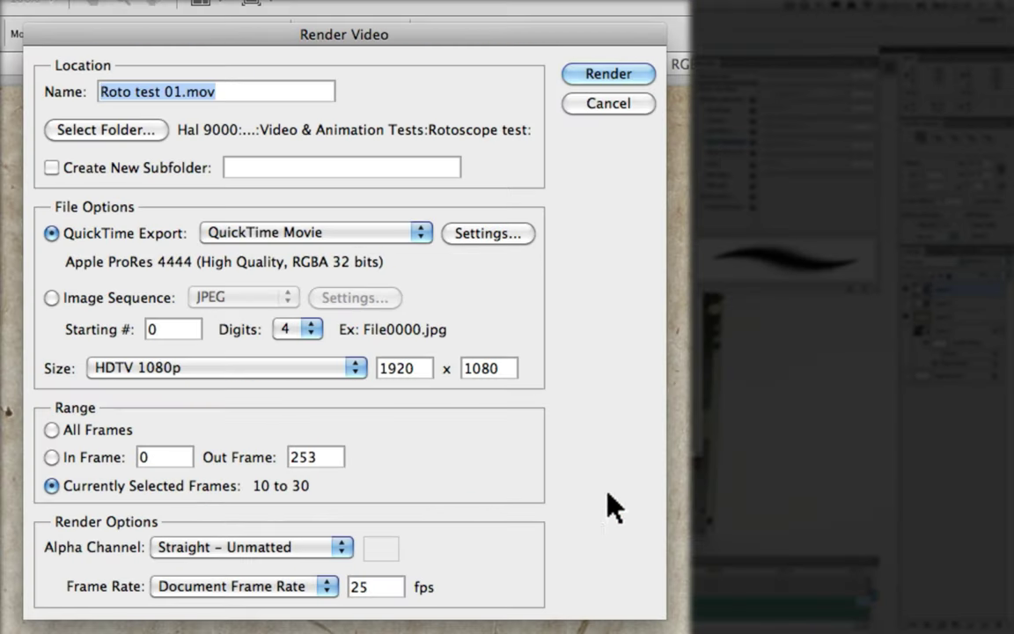
{"action": "left_click", "coordinate": [489, 235]}
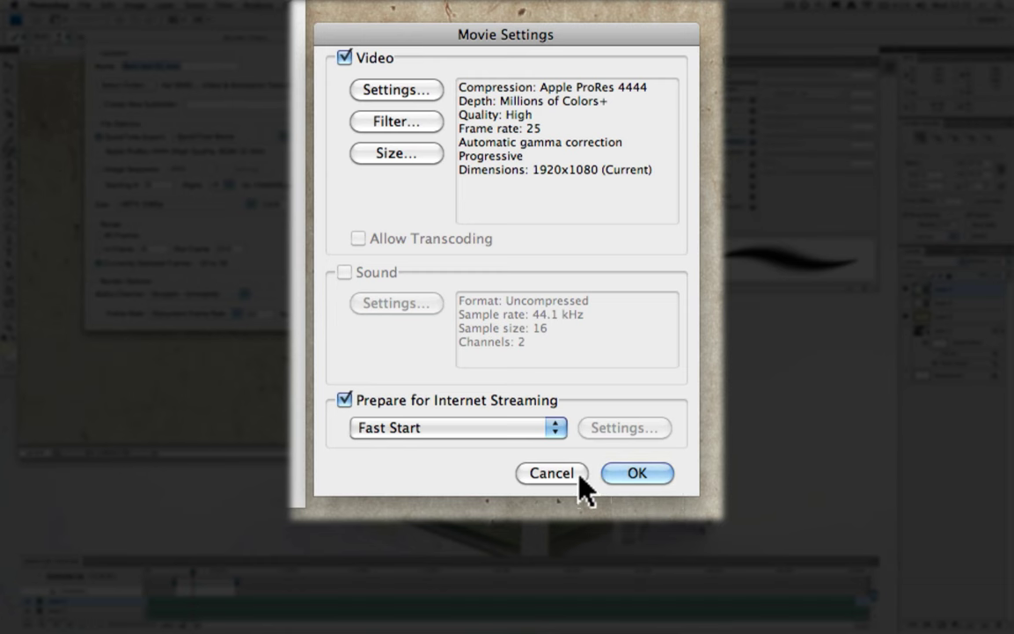
{"action": "left_click", "coordinate": [627, 476]}
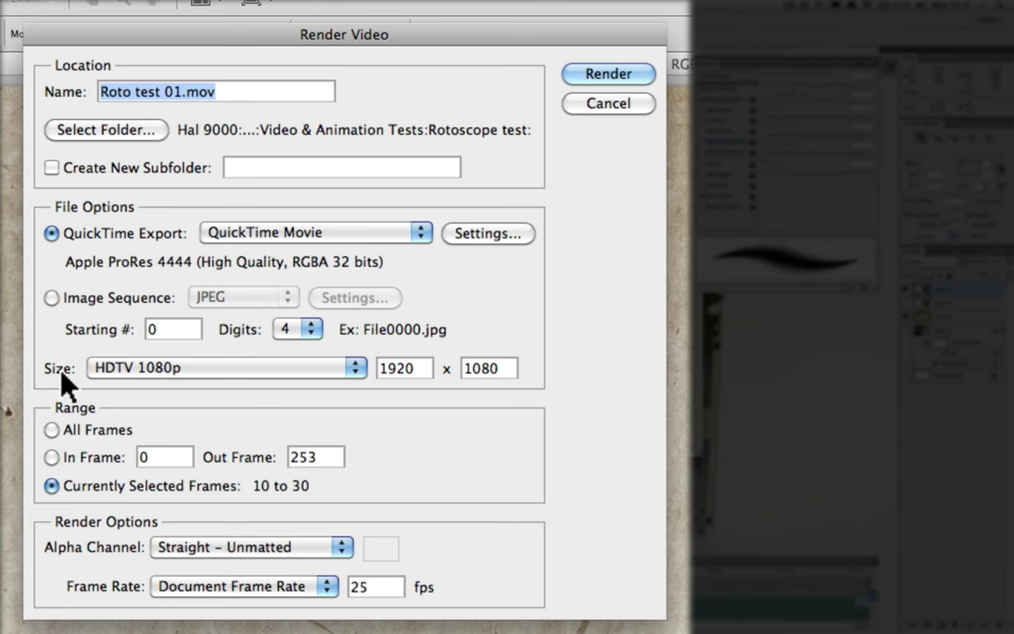
Step: Keep HDTV 1080p as the output size, set the image-sequence format to TIFF, and return to QuickTime Export
{"action": "left_click", "coordinate": [158, 368]}
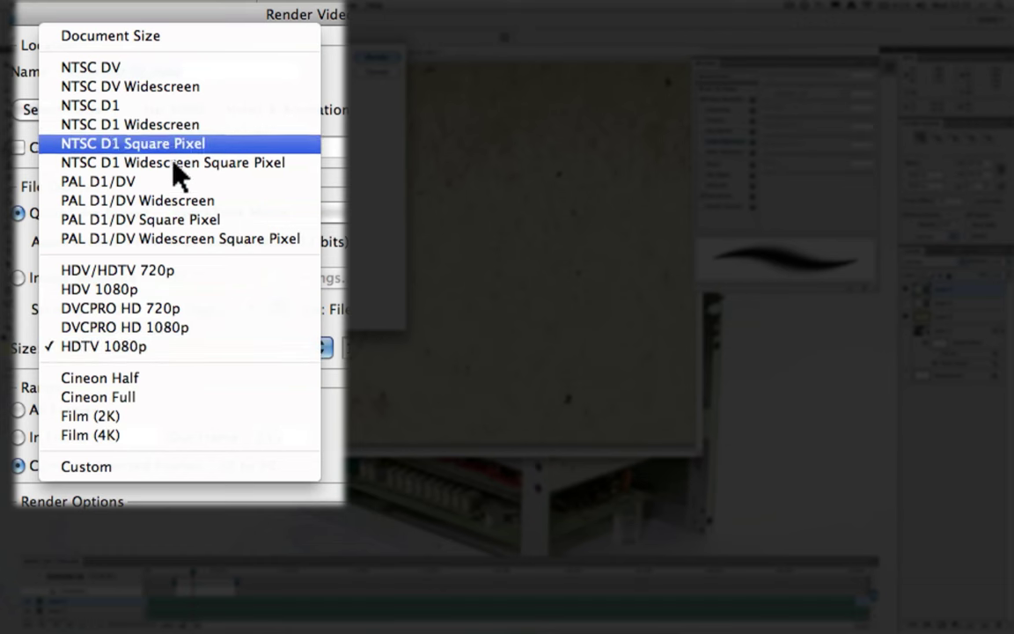
{"action": "left_click", "coordinate": [289, 348]}
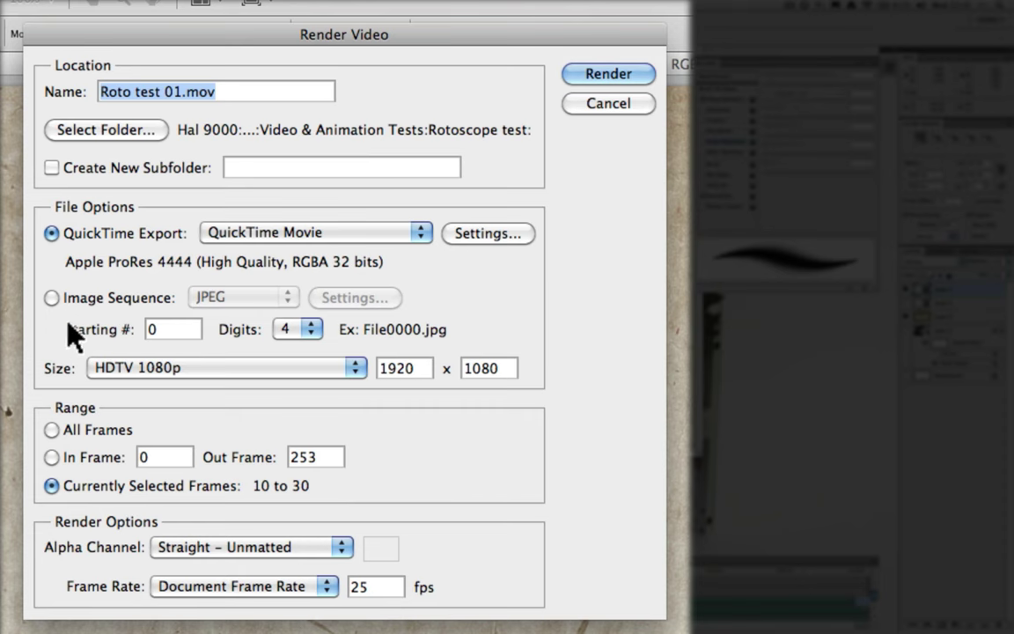
{"action": "left_click", "coordinate": [51, 298]}
{"action": "left_click", "coordinate": [238, 298]}
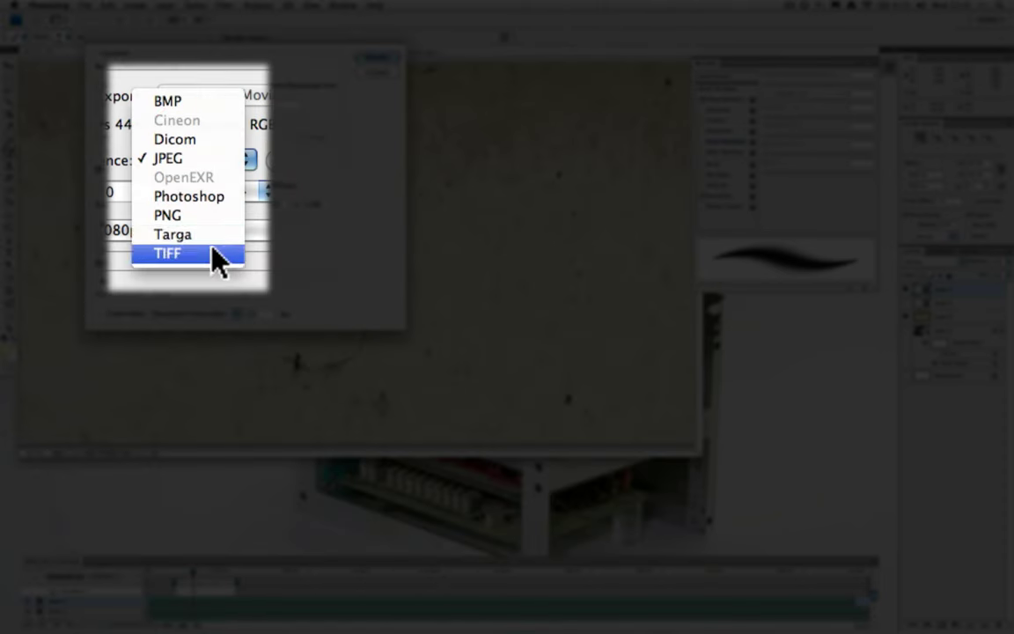
{"action": "left_click", "coordinate": [215, 254]}
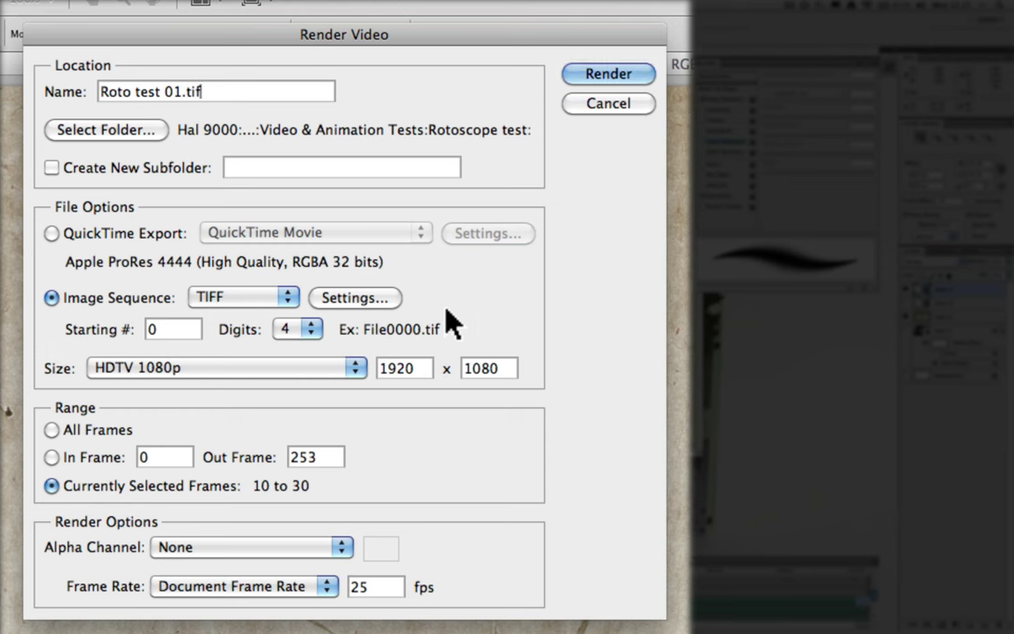
{"action": "left_click", "coordinate": [52, 233]}
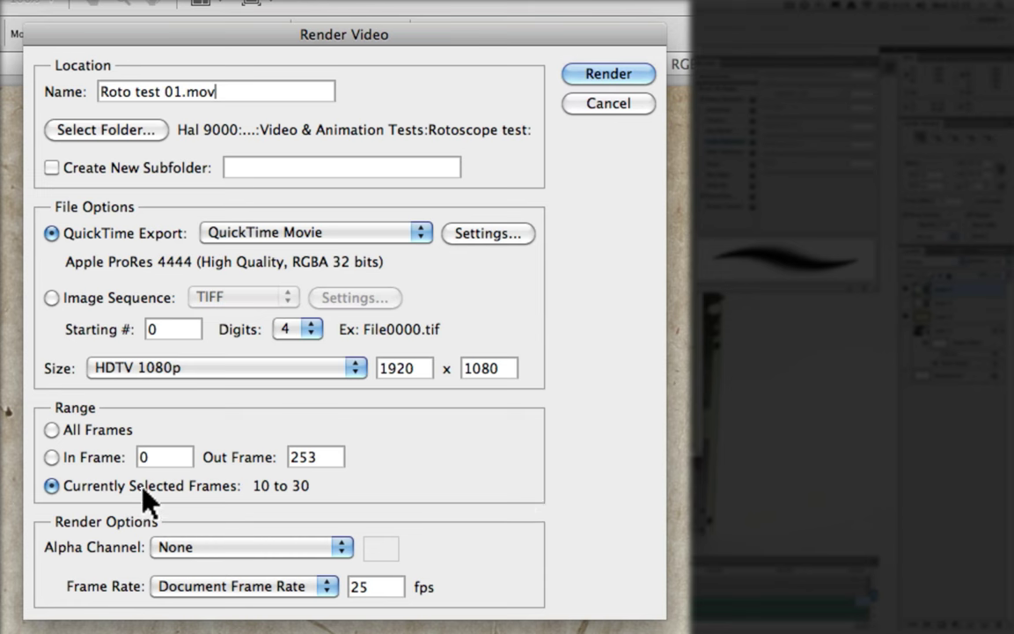
Step: Render only the currently selected frames 10 to 30, with Alpha Channel set to None
{"action": "left_click", "coordinate": [53, 433]}
{"action": "left_click", "coordinate": [49, 458]}
{"action": "left_click", "coordinate": [51, 485]}
{"action": "left_click", "coordinate": [264, 548]}
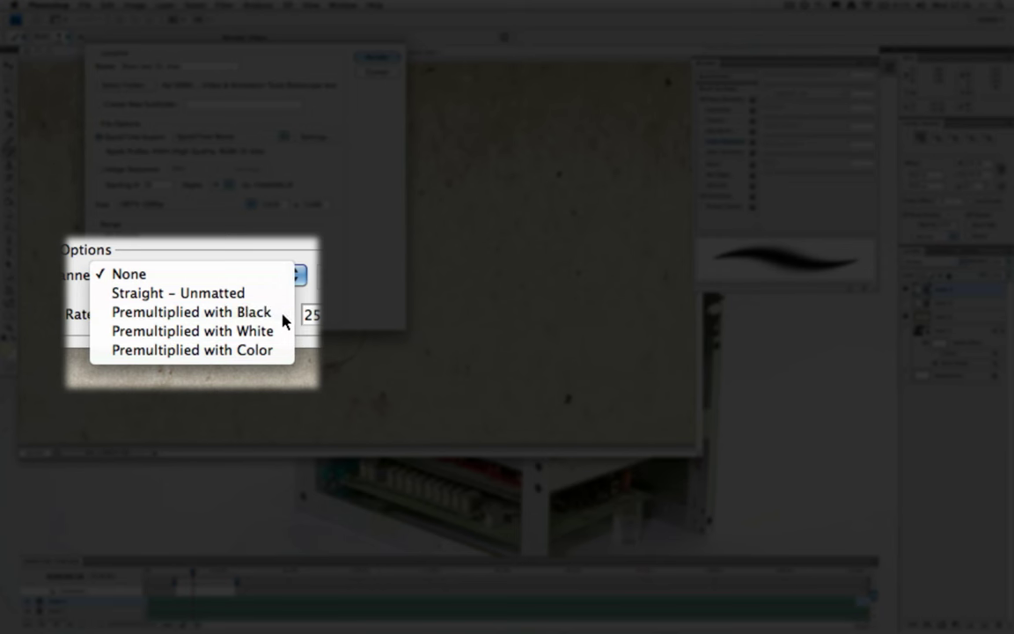
{"action": "left_click", "coordinate": [299, 317]}
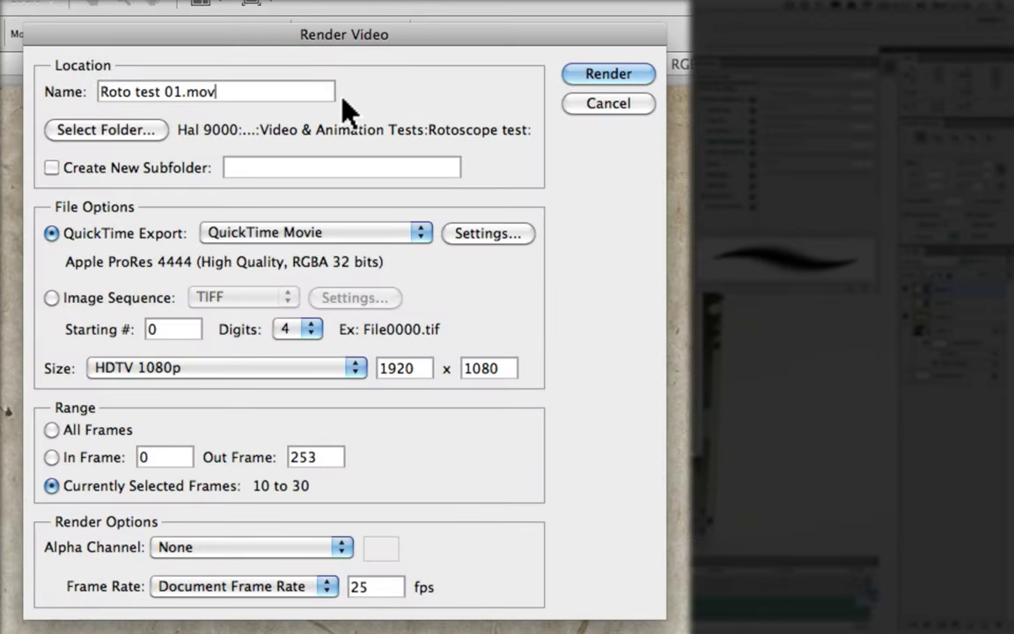
Step: Rename the output to Roto test 02.mov and render the movie
{"action": "left_click", "coordinate": [171, 93]}
{"action": "key", "text": "BackSpace"}
{"action": "type", "text": "2"}
{"action": "left_click", "coordinate": [390, 58]}
{"action": "left_click", "coordinate": [375, 60]}
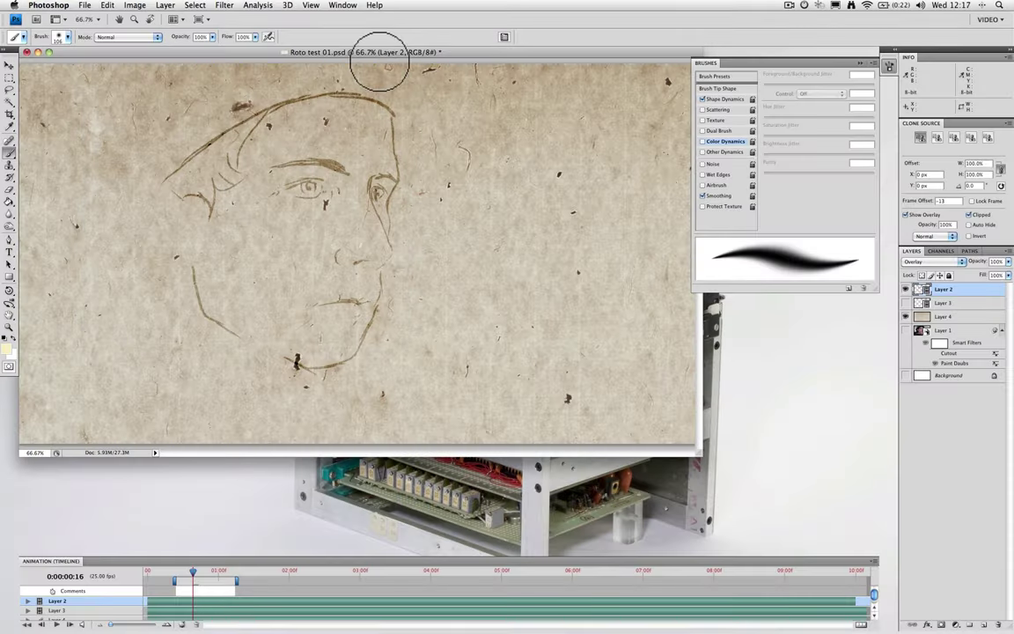
Step: Hide Photoshop and select Roto test 02.mov in the Rotoscope test folder
{"action": "left_click", "coordinate": [57, 6]}
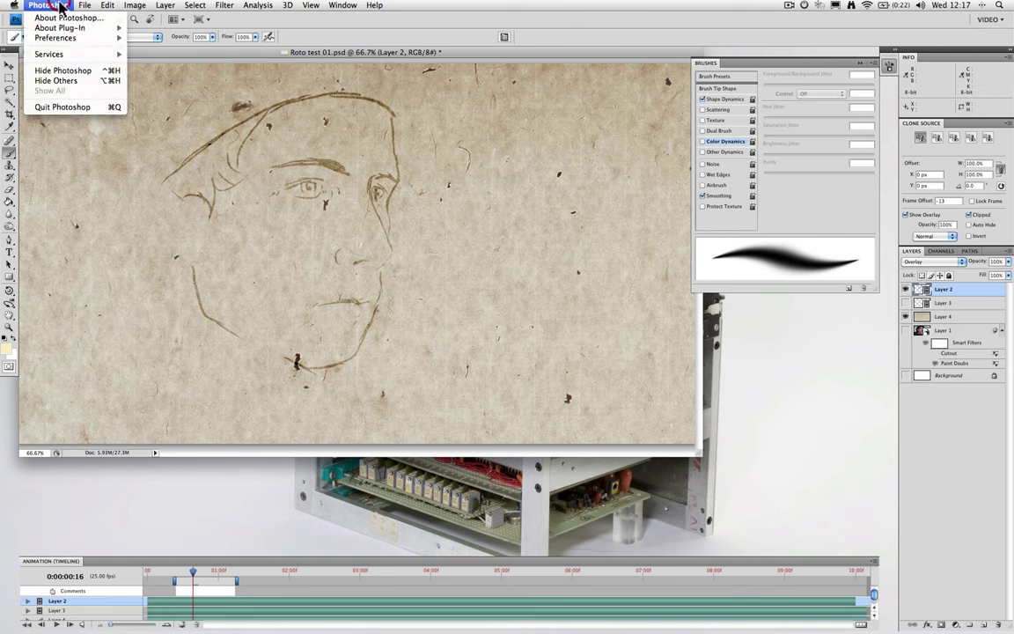
{"action": "left_click", "coordinate": [64, 72]}
{"action": "left_click", "coordinate": [426, 262]}
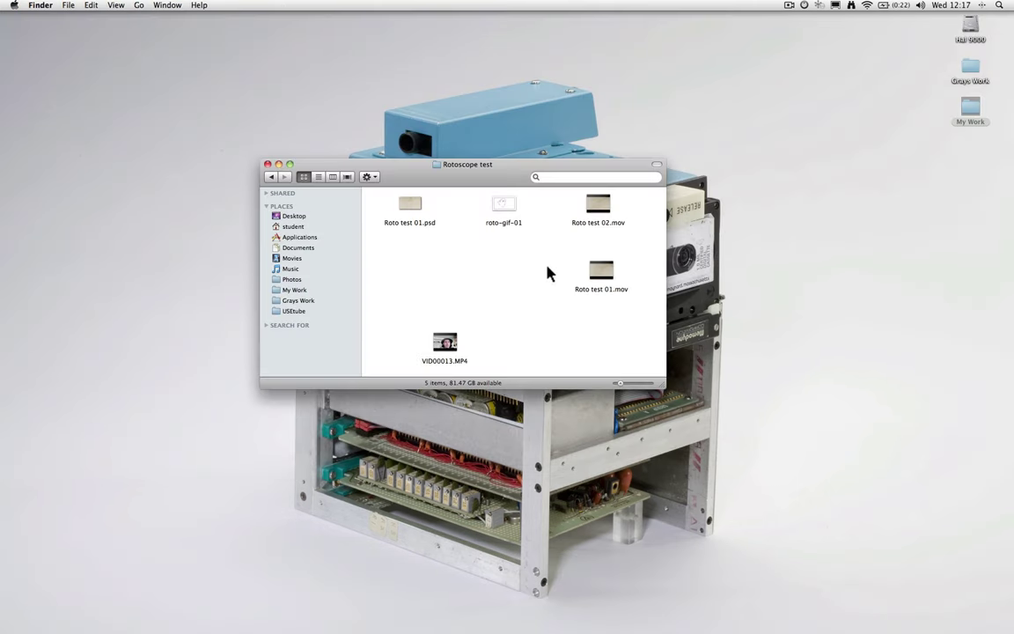
{"action": "left_click", "coordinate": [604, 204]}
Step: Open Roto test 02.mov in QuickTime Player and view it full screen
{"action": "double_click", "coordinate": [600, 208]}
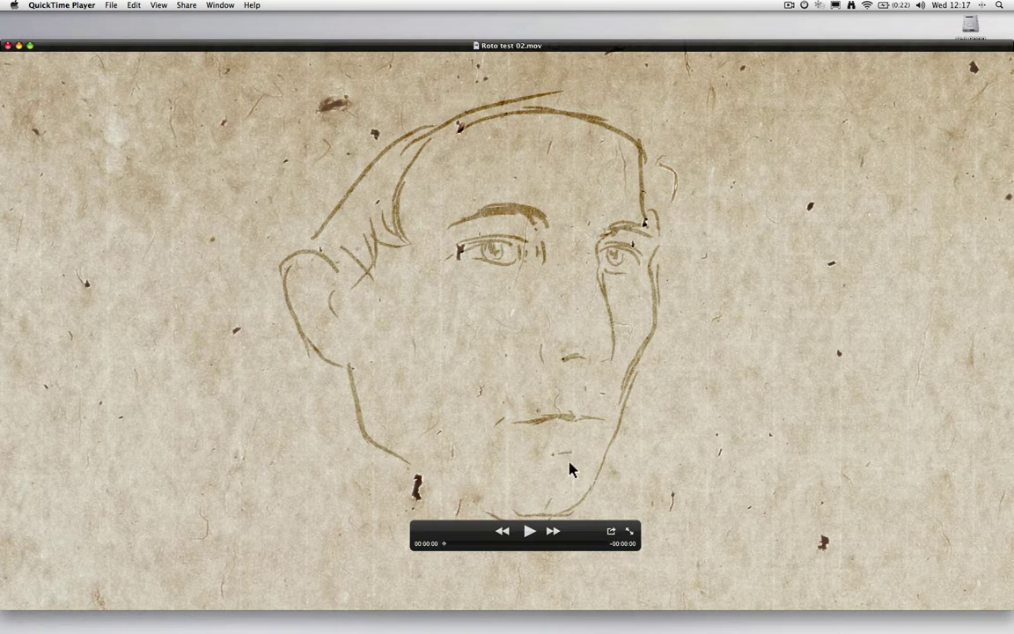
{"action": "key", "text": "super+f"}
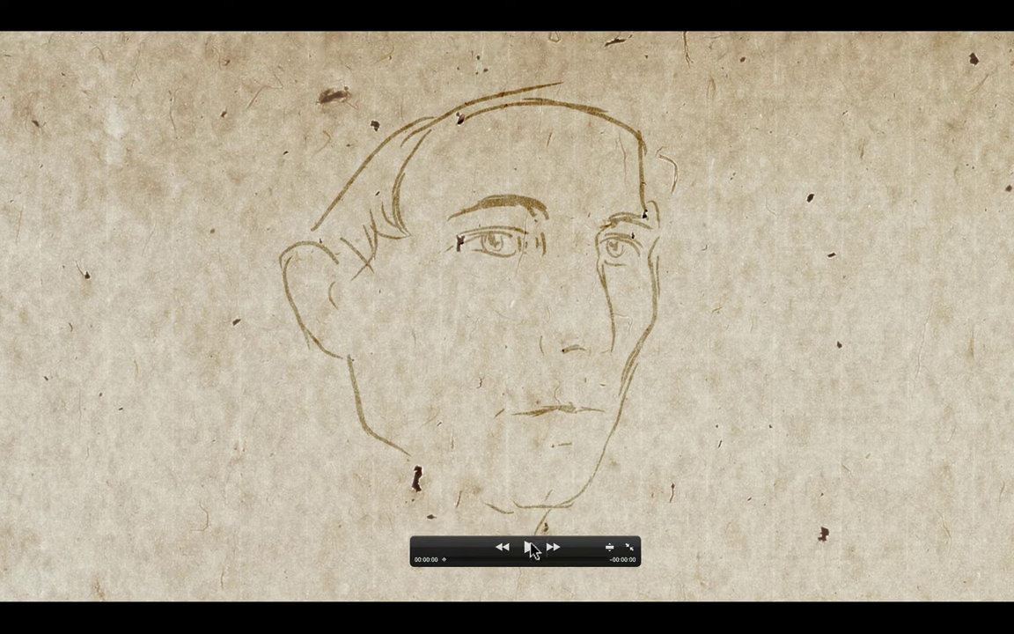